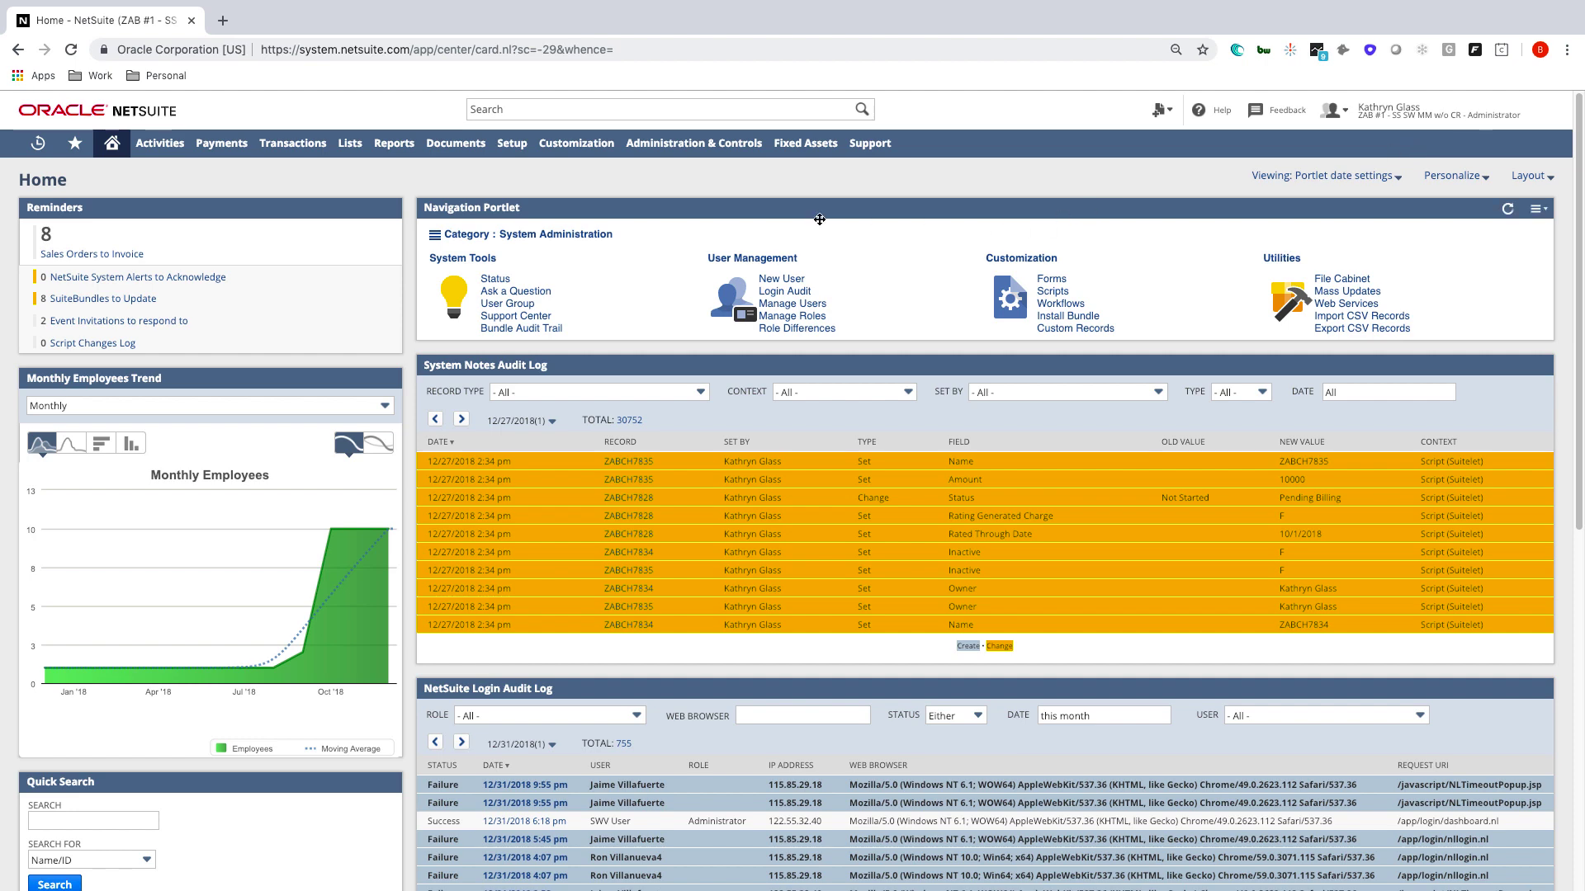
# Step: Open the list of installed bundles and check the Zone Advanced Billing bundle and its version
pyautogui.moveTo(588, 146)
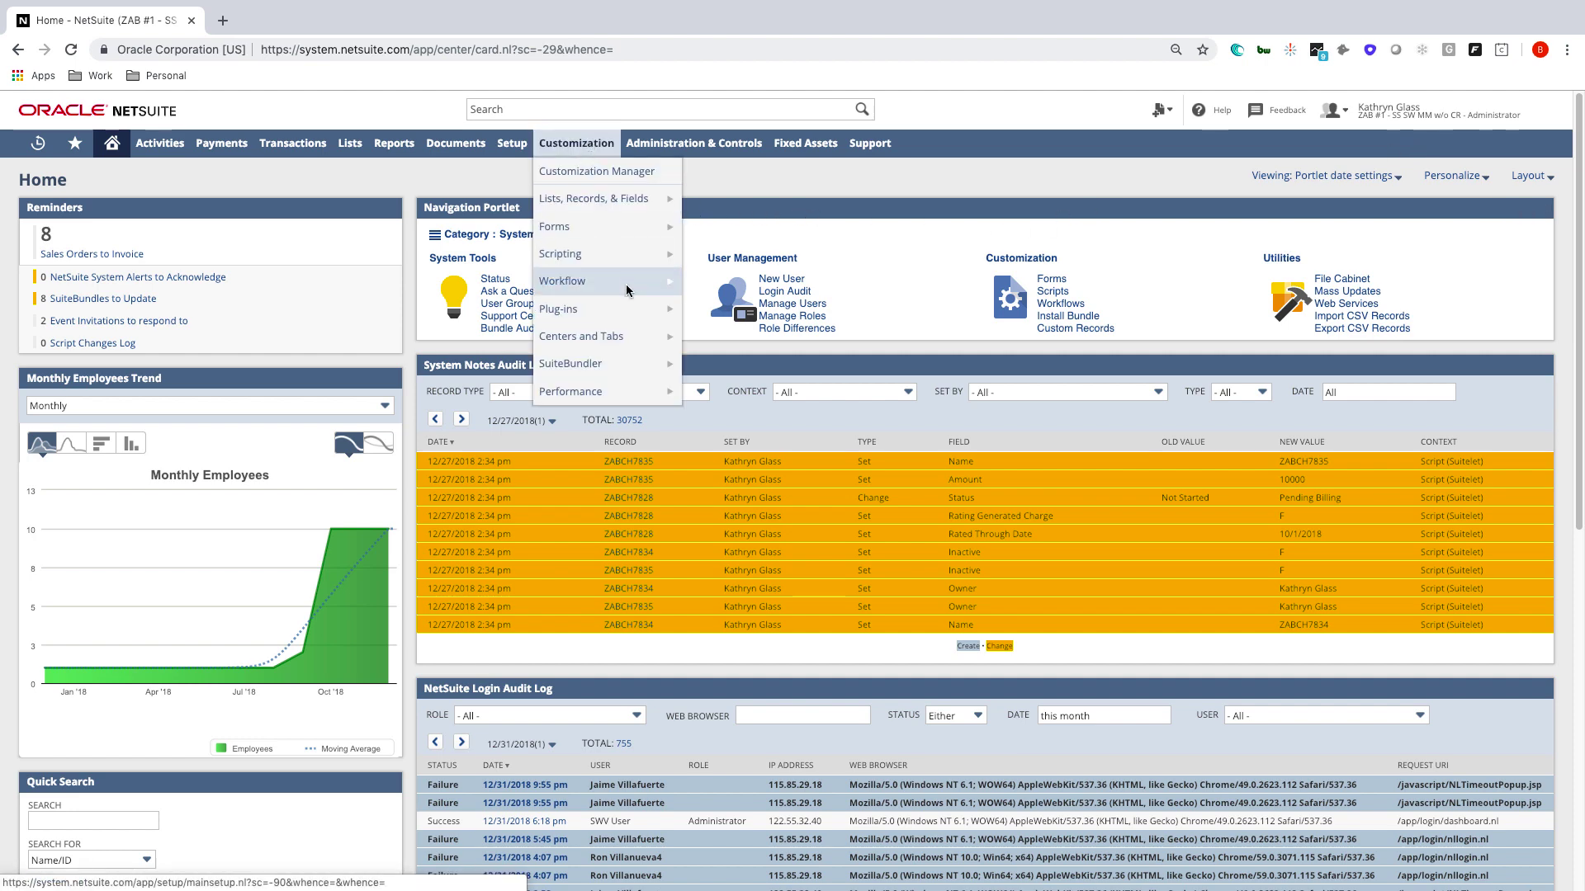
pyautogui.moveTo(597, 371)
pyautogui.moveTo(780, 391)
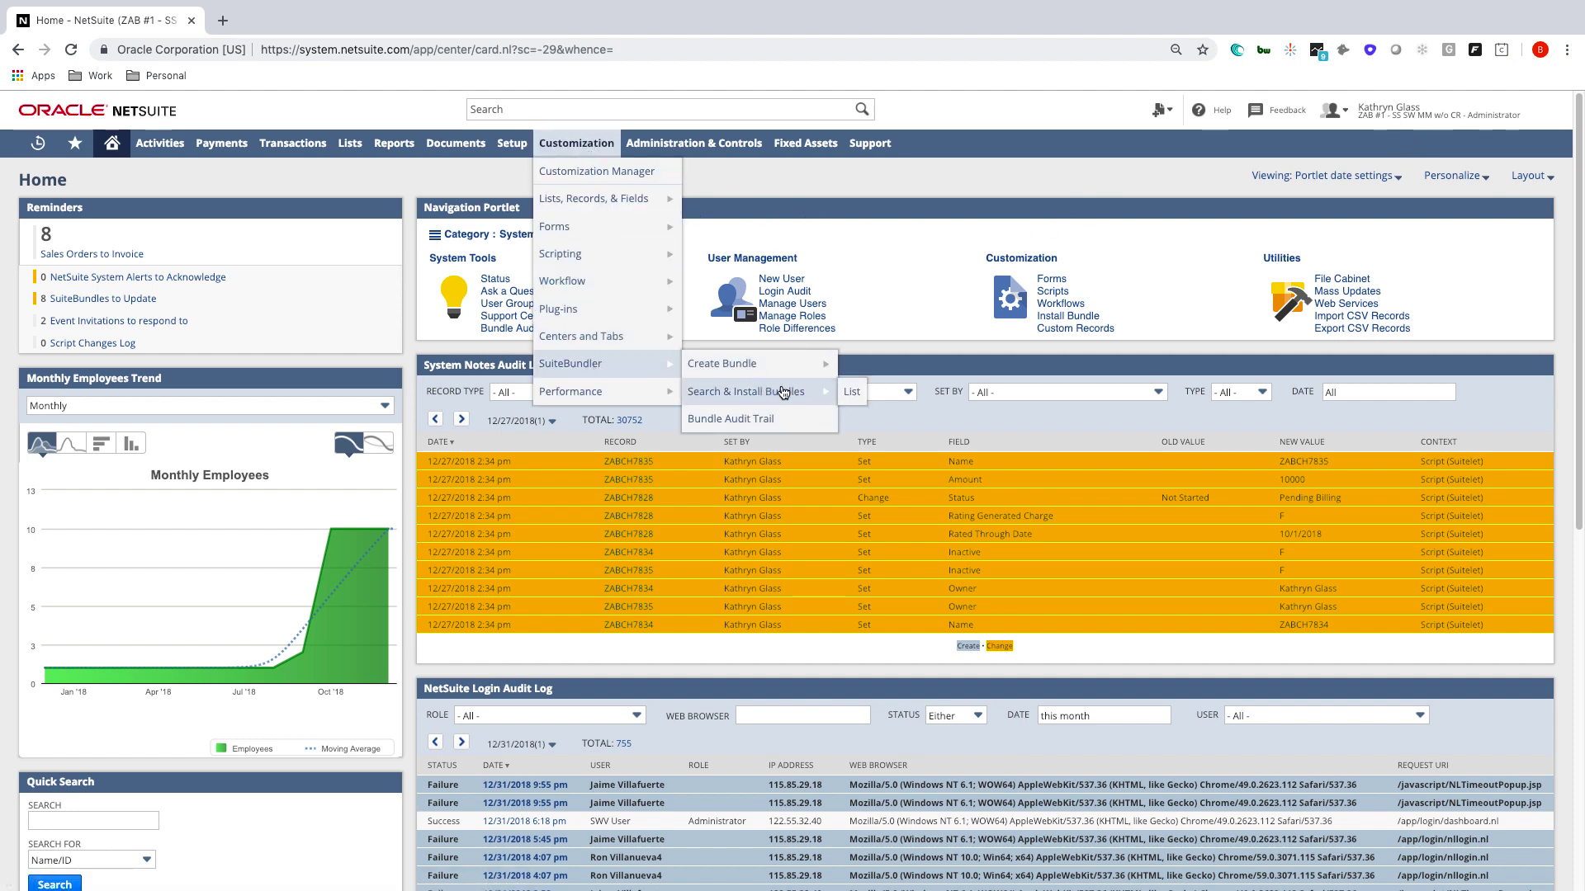
pyautogui.click(851, 394)
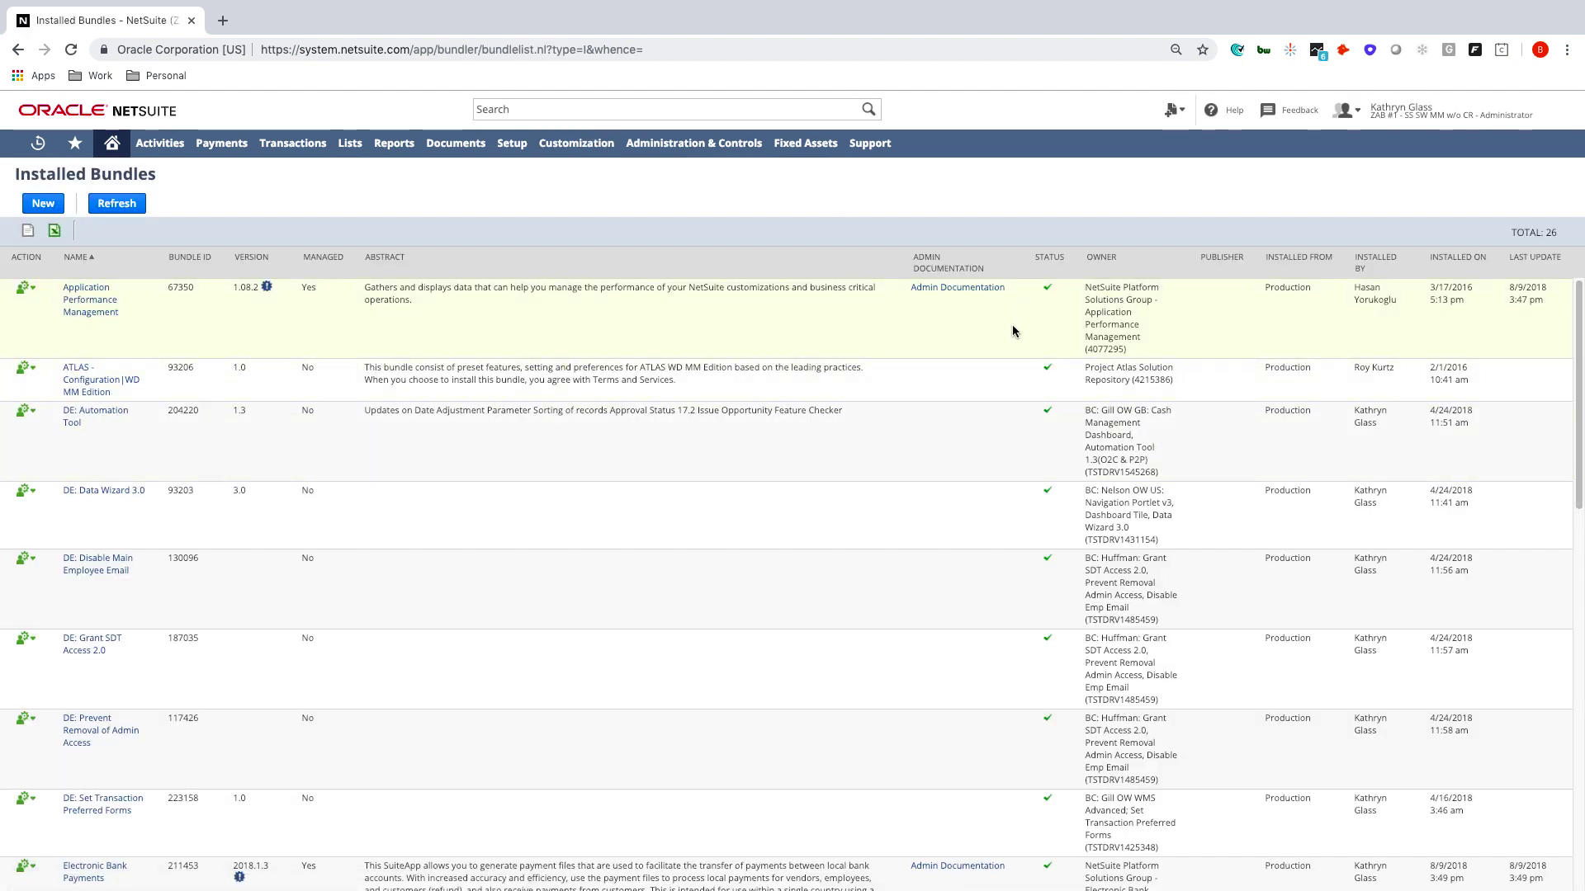
pyautogui.scroll(-13, 875, 648)
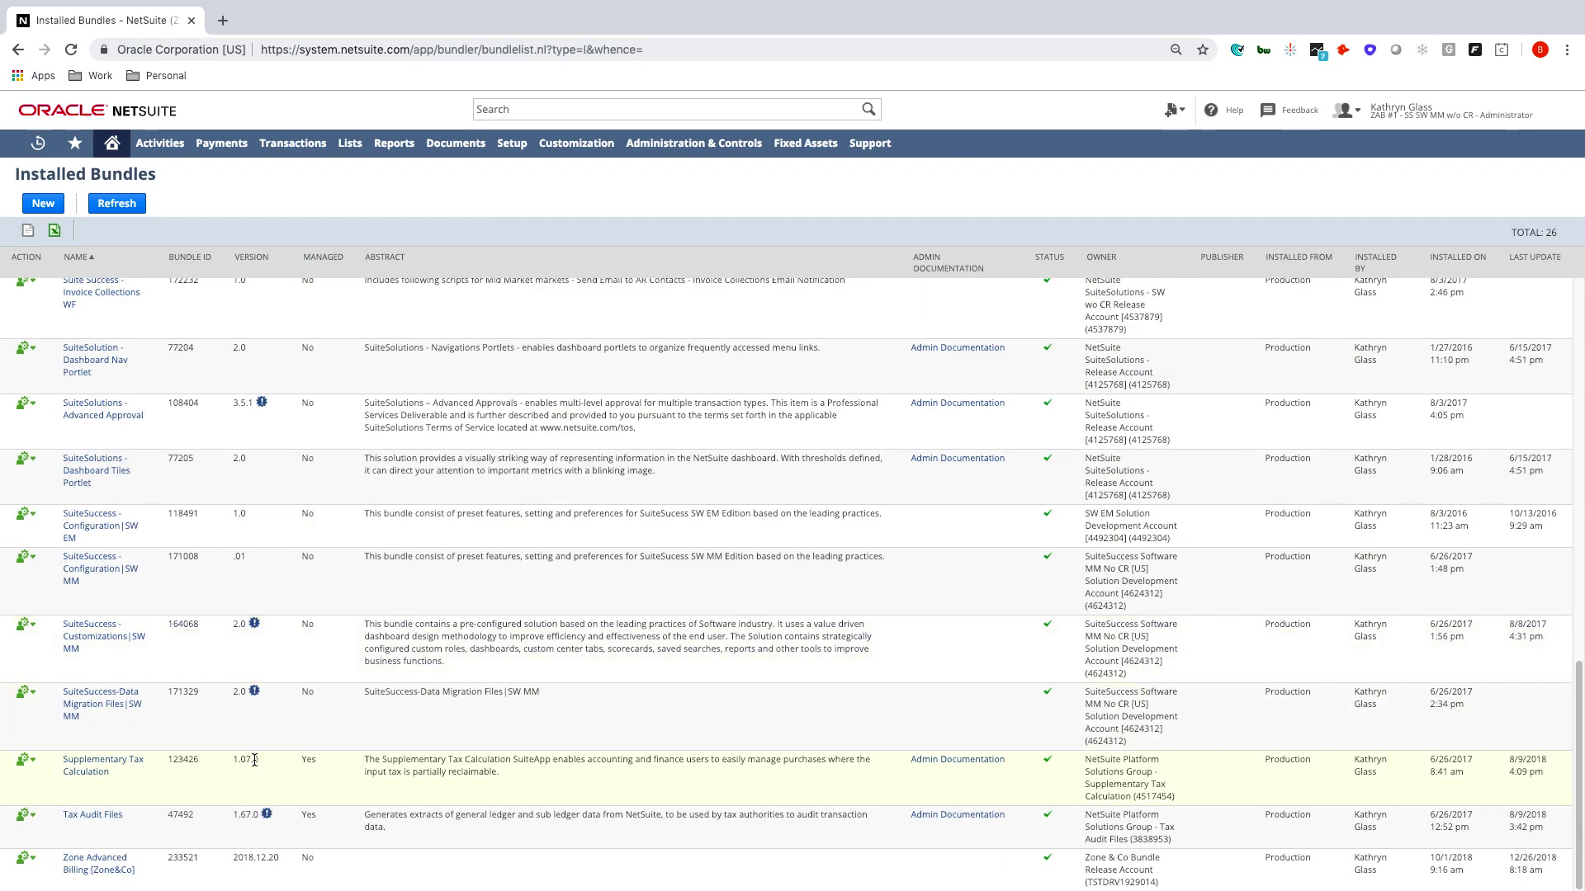
pyautogui.click(43, 842)
pyautogui.moveTo(44, 844)
pyautogui.mouseDown()
pyautogui.moveTo(161, 885)
pyautogui.moveTo(405, 886)
pyautogui.mouseUp()
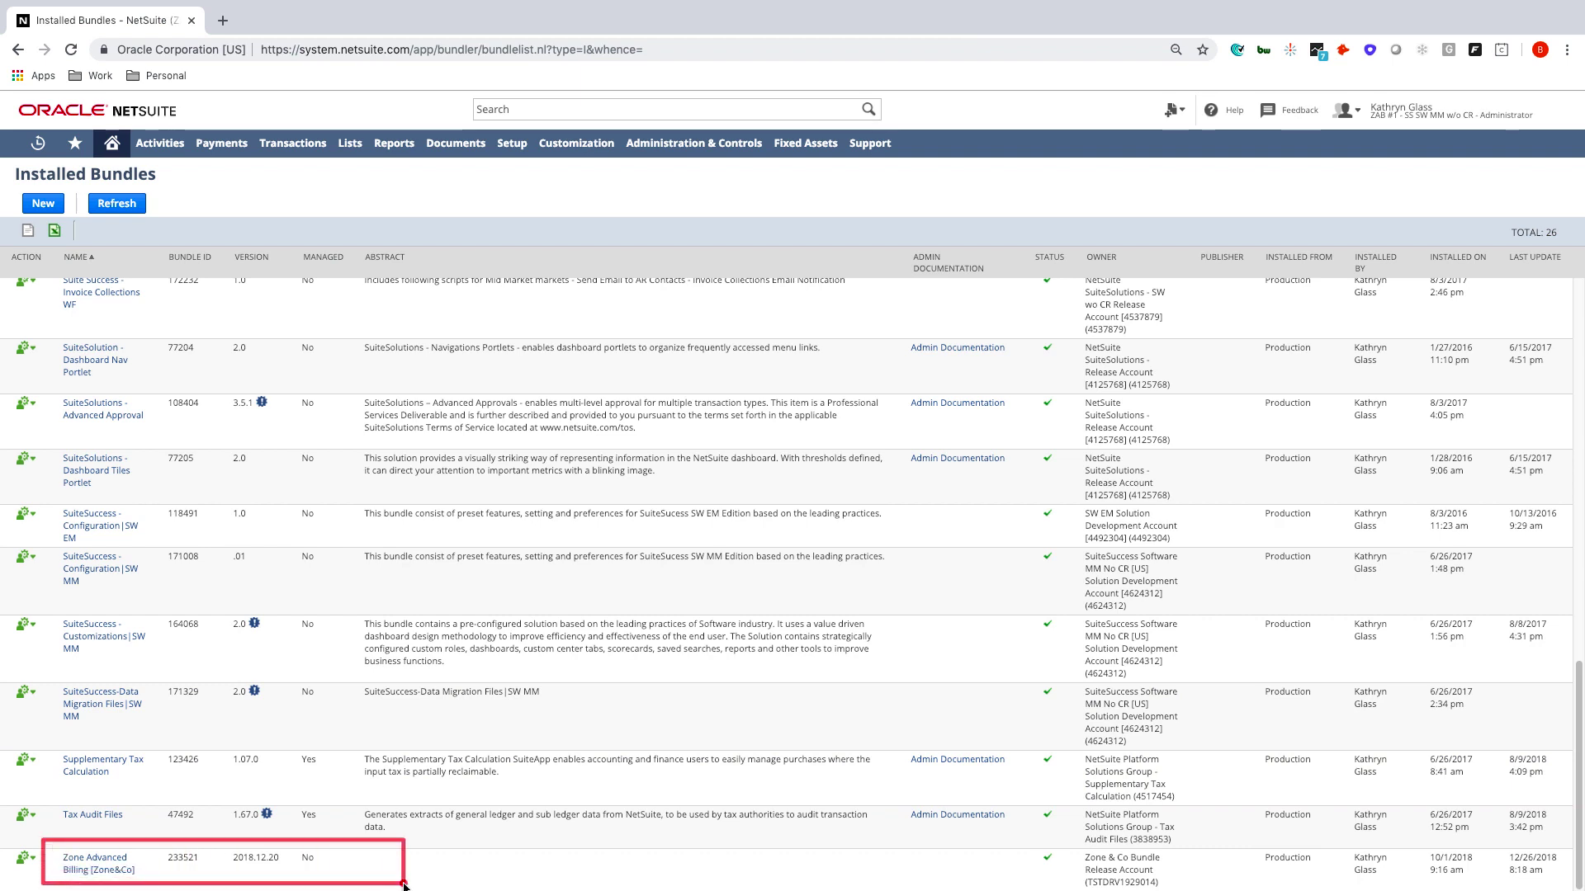
pyautogui.moveTo(225, 846)
pyautogui.mouseDown()
pyautogui.moveTo(311, 875)
pyautogui.moveTo(289, 871)
pyautogui.mouseUp()
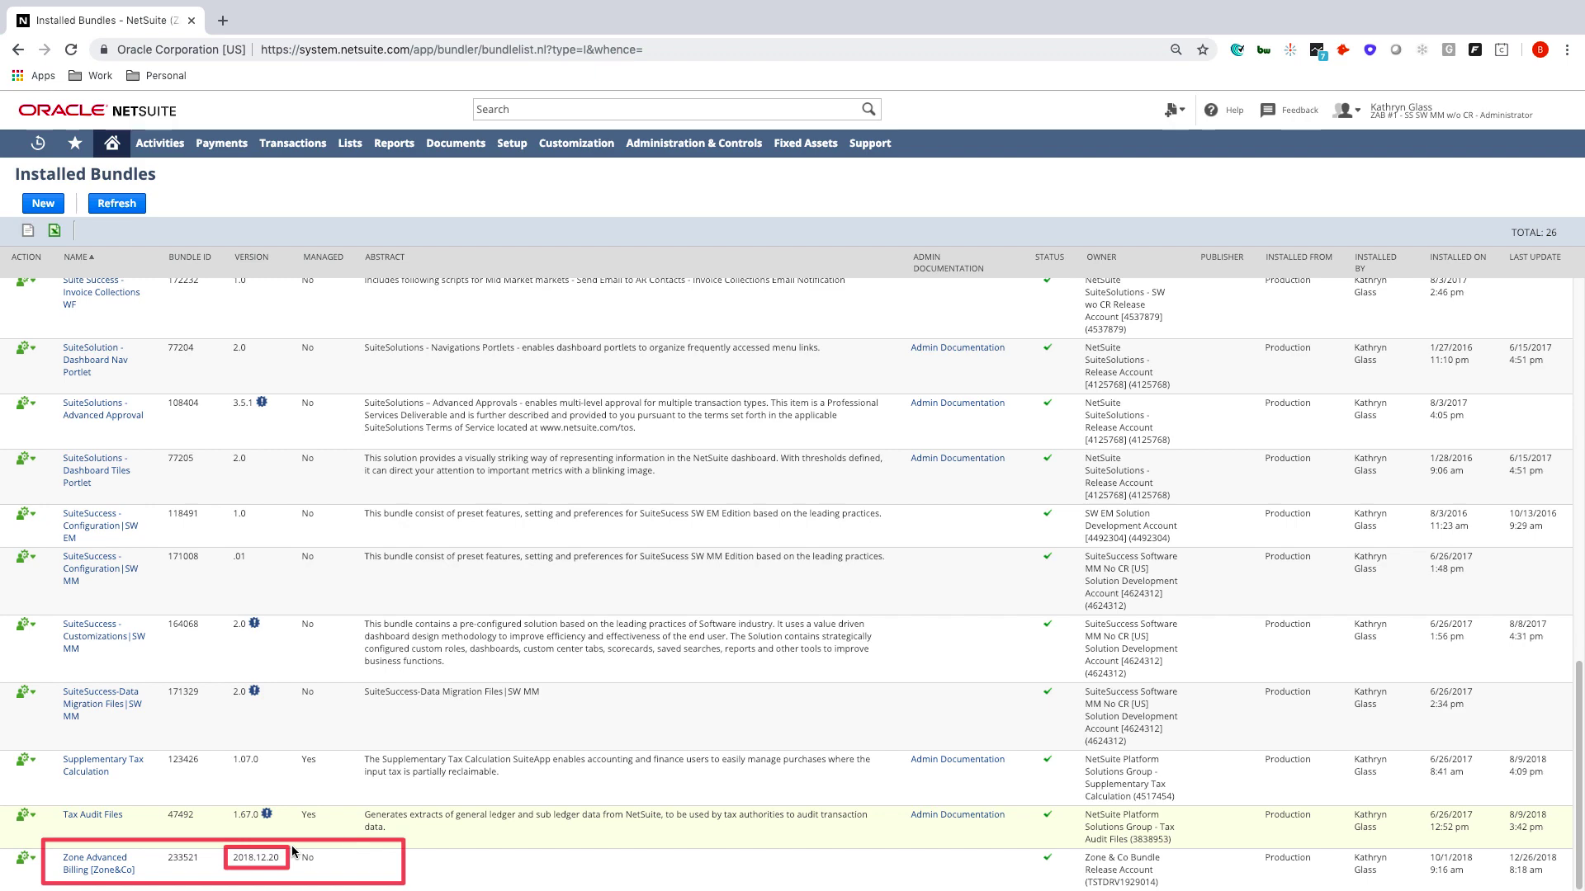
# Step: Return to the home dashboard and examine the record types offered under Zone Advanced Billing Setup
pyautogui.click(155, 145)
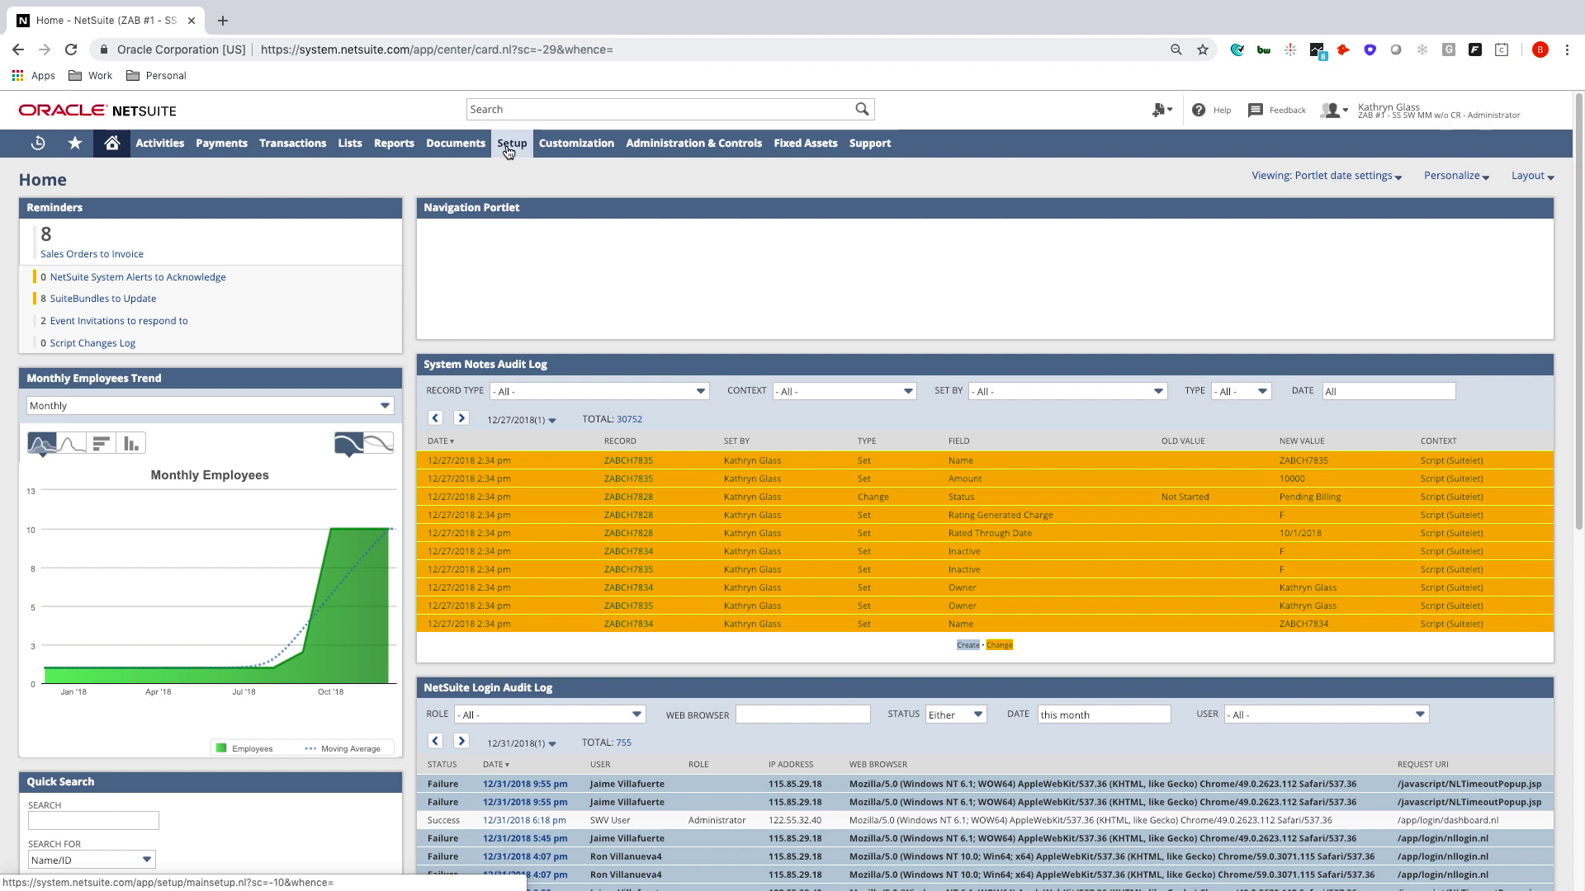
pyautogui.moveTo(512, 144)
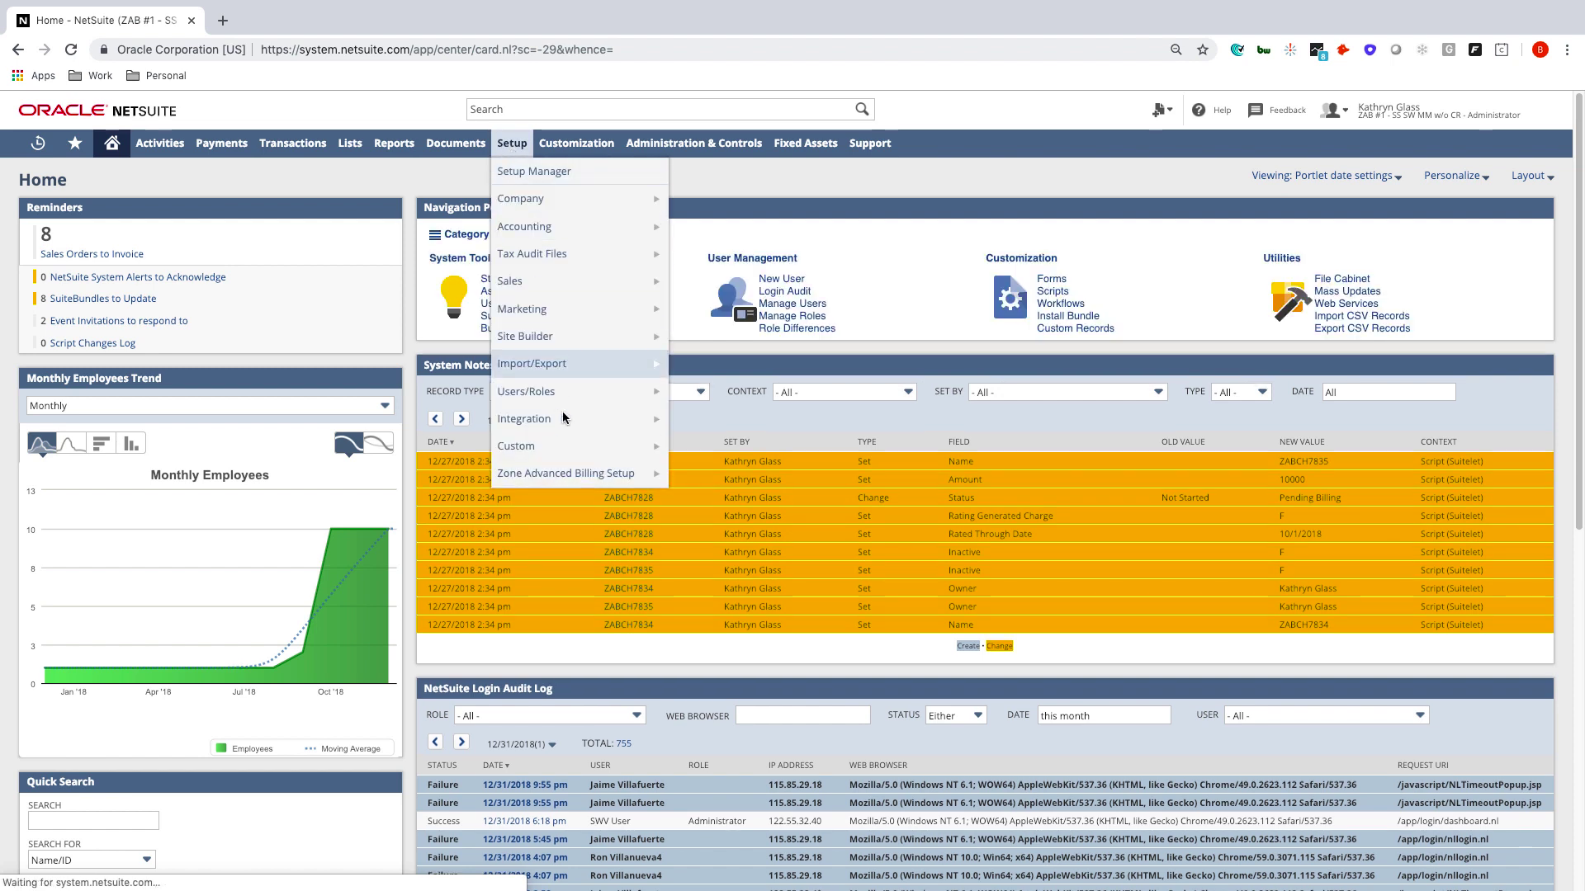
pyautogui.moveTo(573, 475)
pyautogui.moveTo(713, 479)
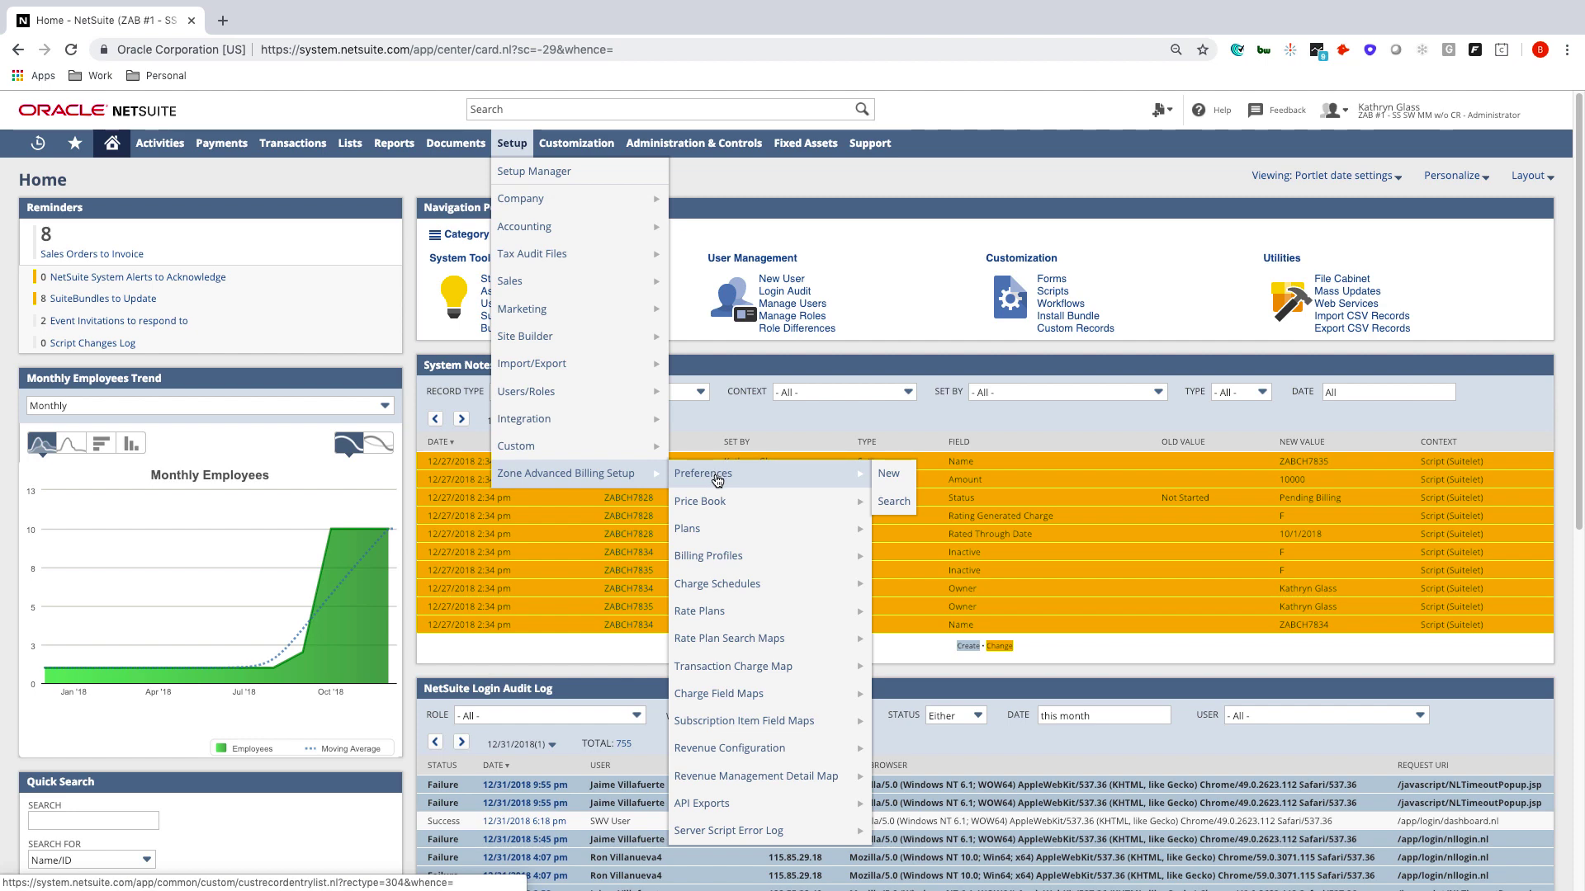
pyautogui.moveTo(727, 558)
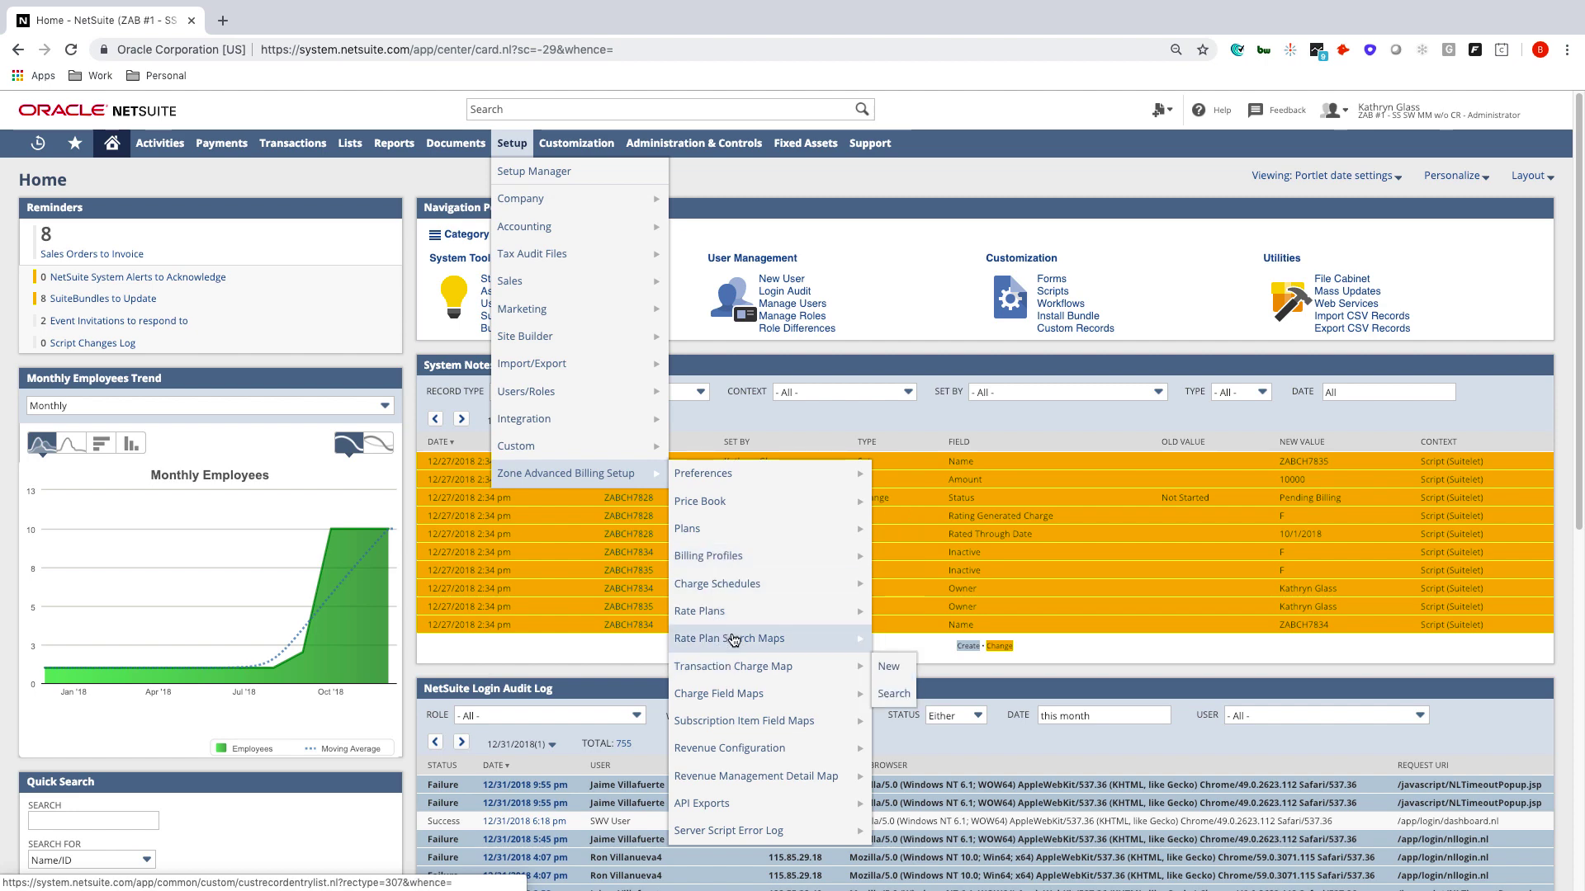
pyautogui.moveTo(747, 813)
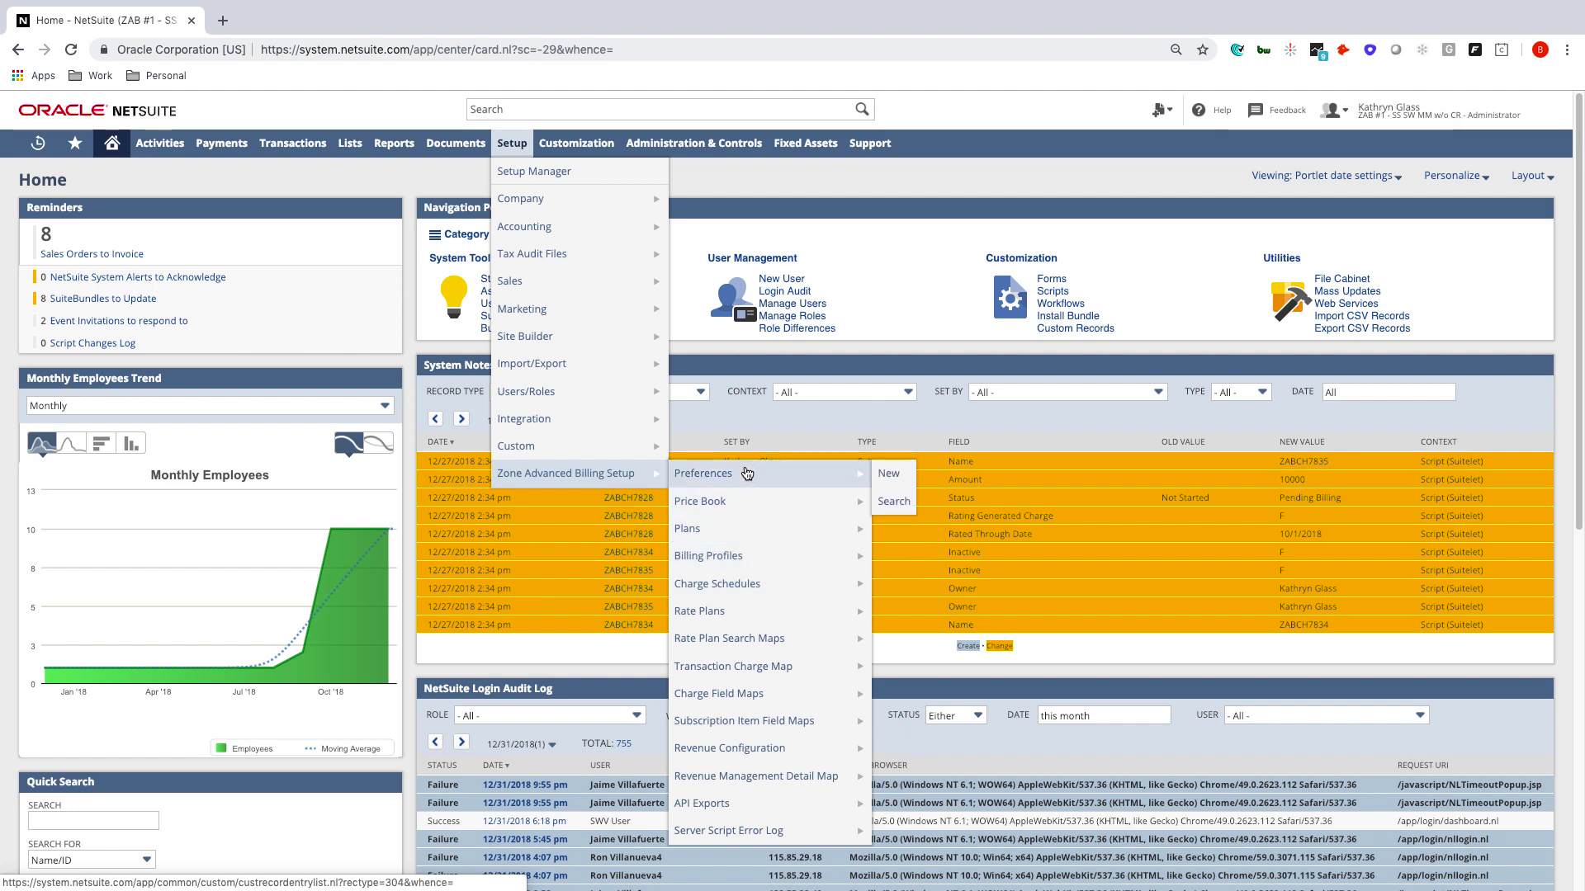
# Step: Examine the Zone Advanced Billing transaction options, including Subscriptions, Subscription Items, Master Contracts and Usage Data
pyautogui.moveTo(302, 148)
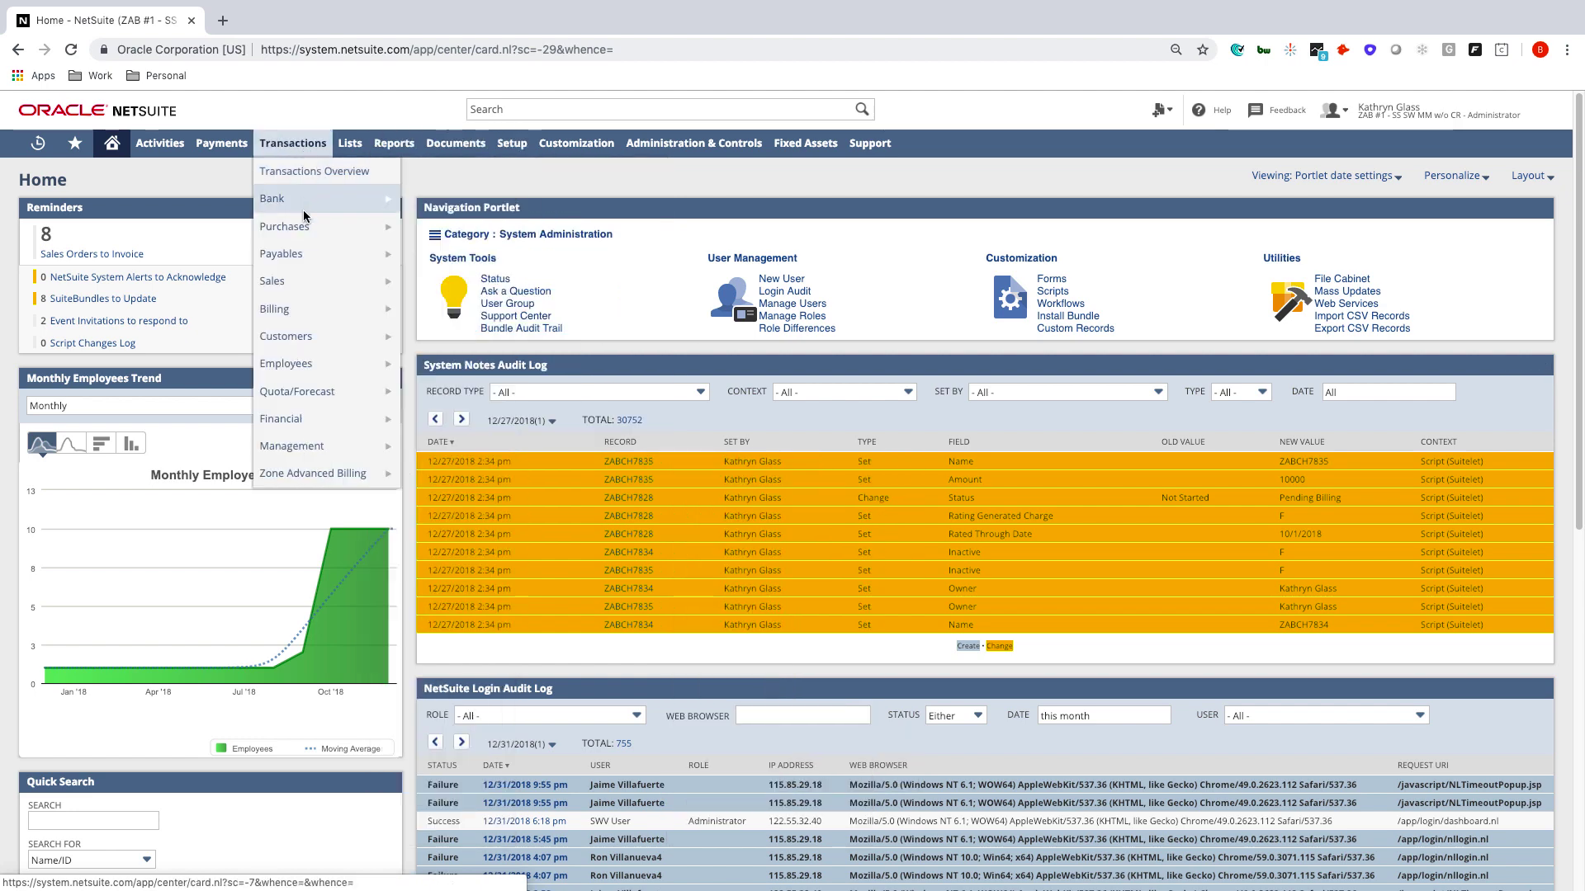
pyautogui.moveTo(314, 472)
pyautogui.moveTo(459, 479)
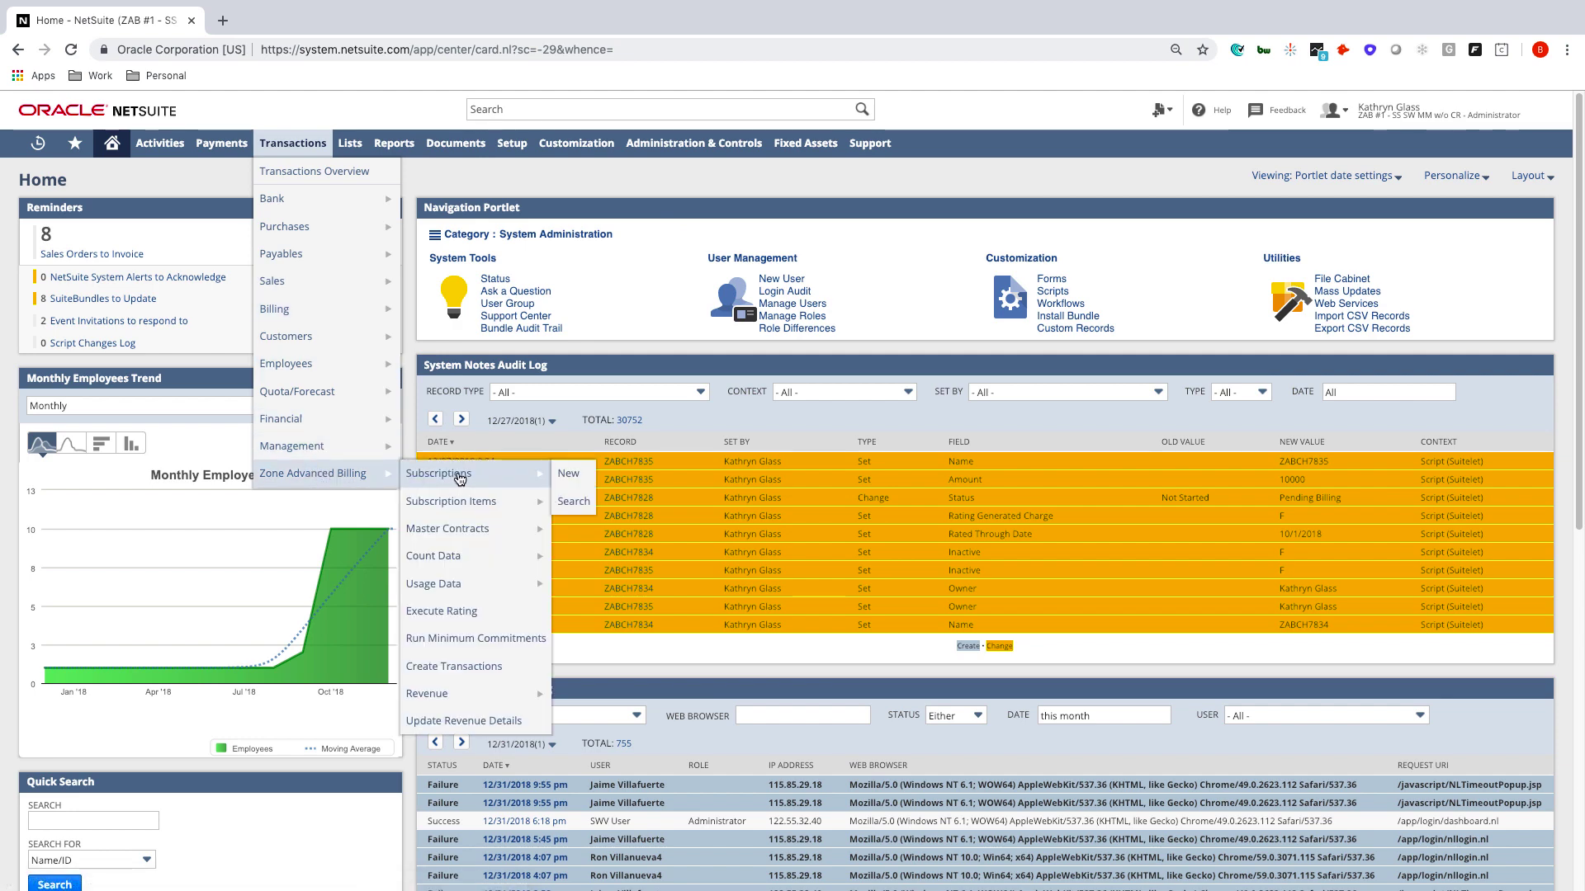
pyautogui.moveTo(455, 507)
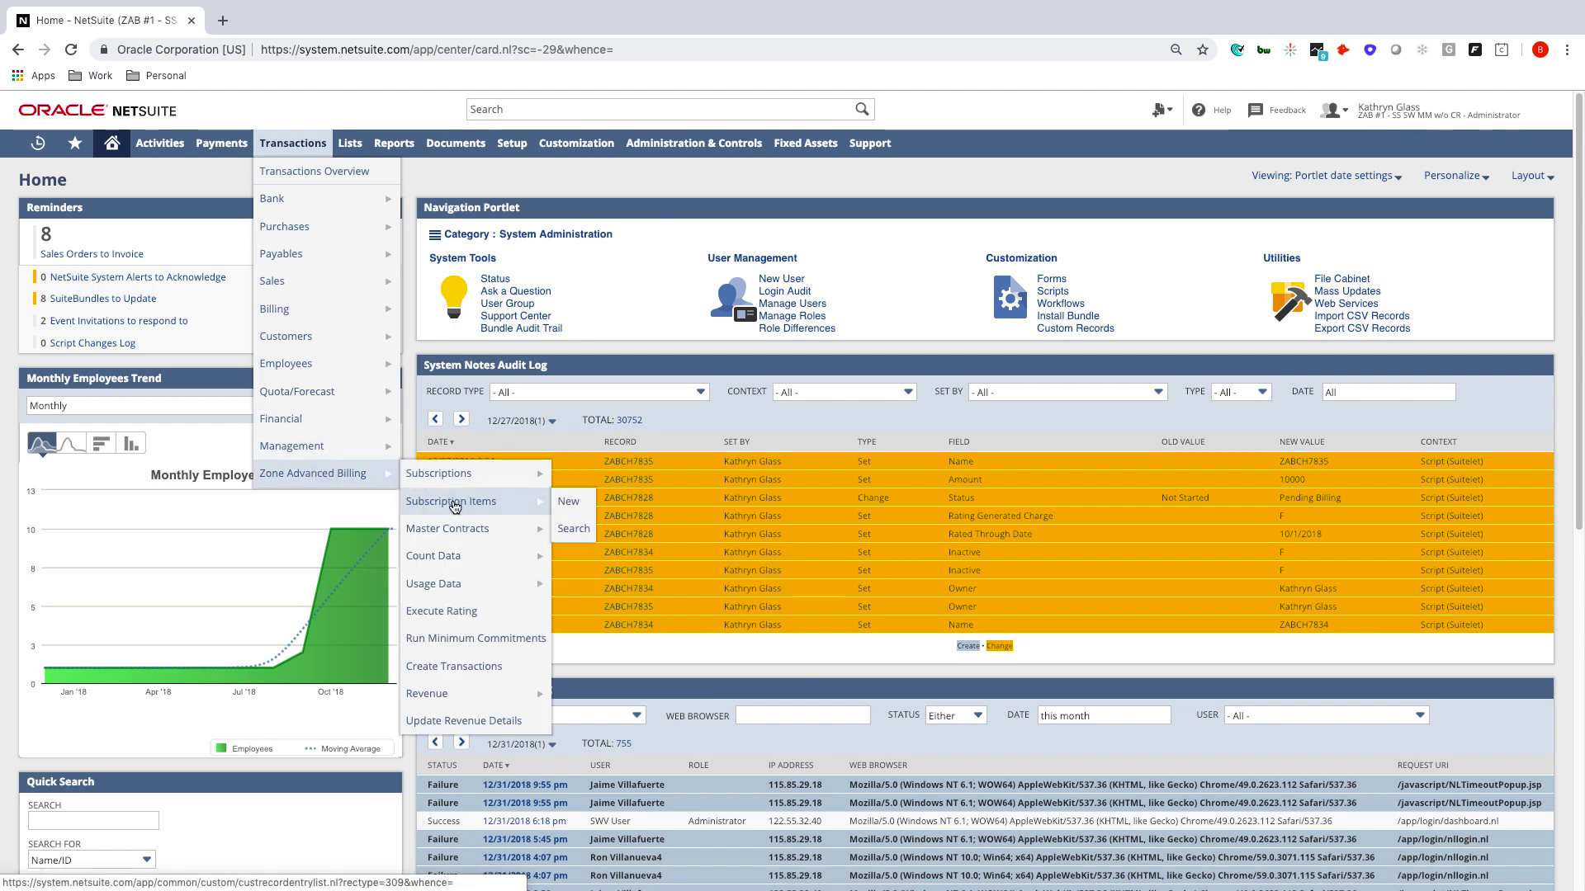
pyautogui.moveTo(479, 533)
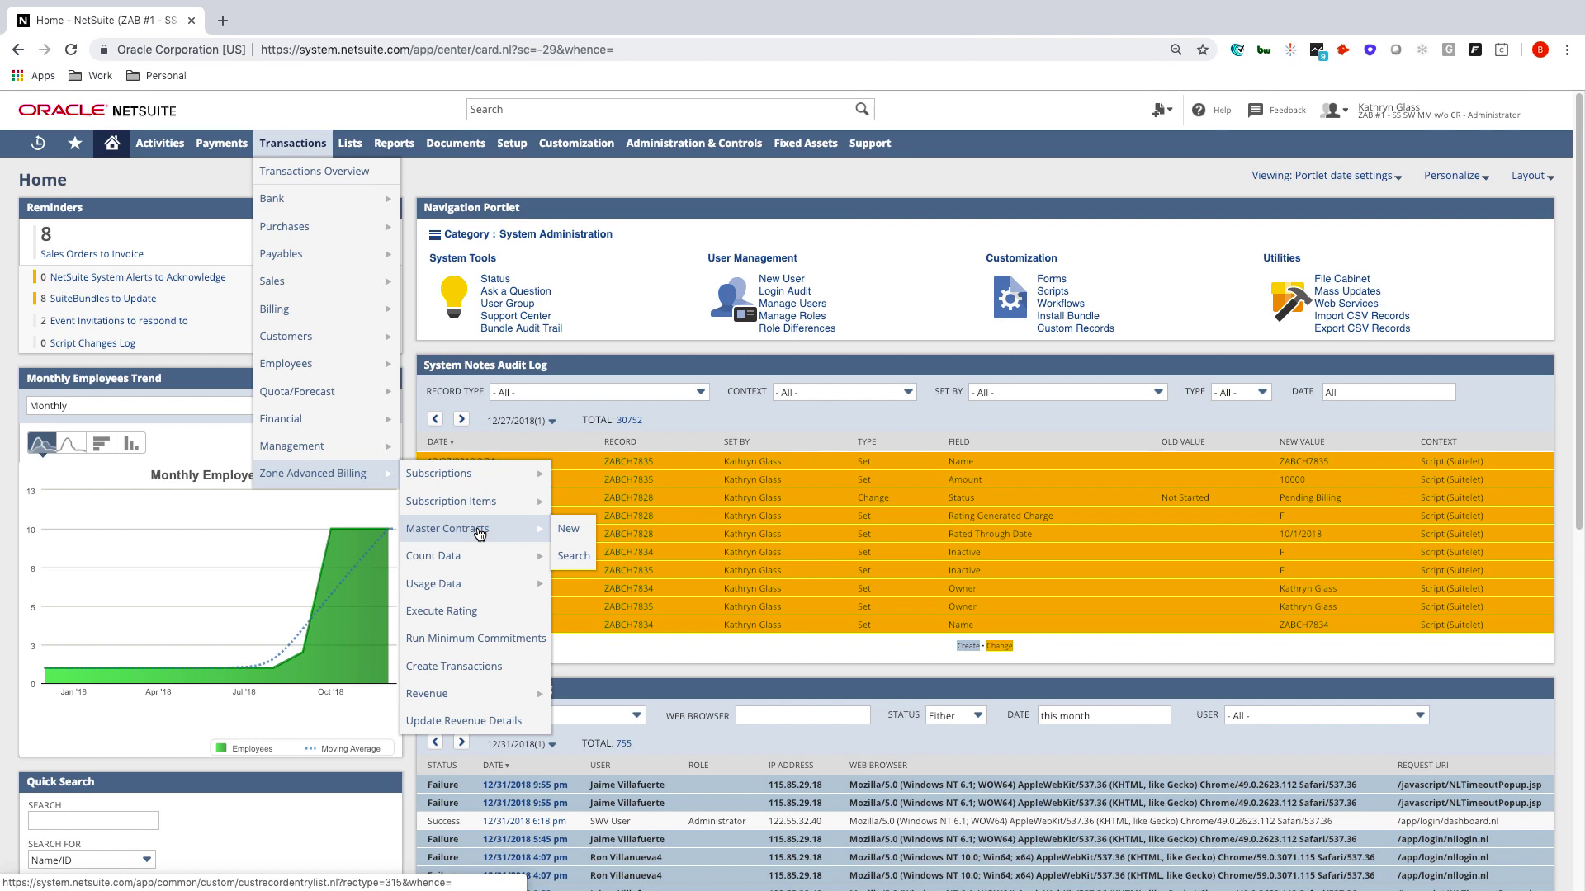
pyautogui.moveTo(444, 586)
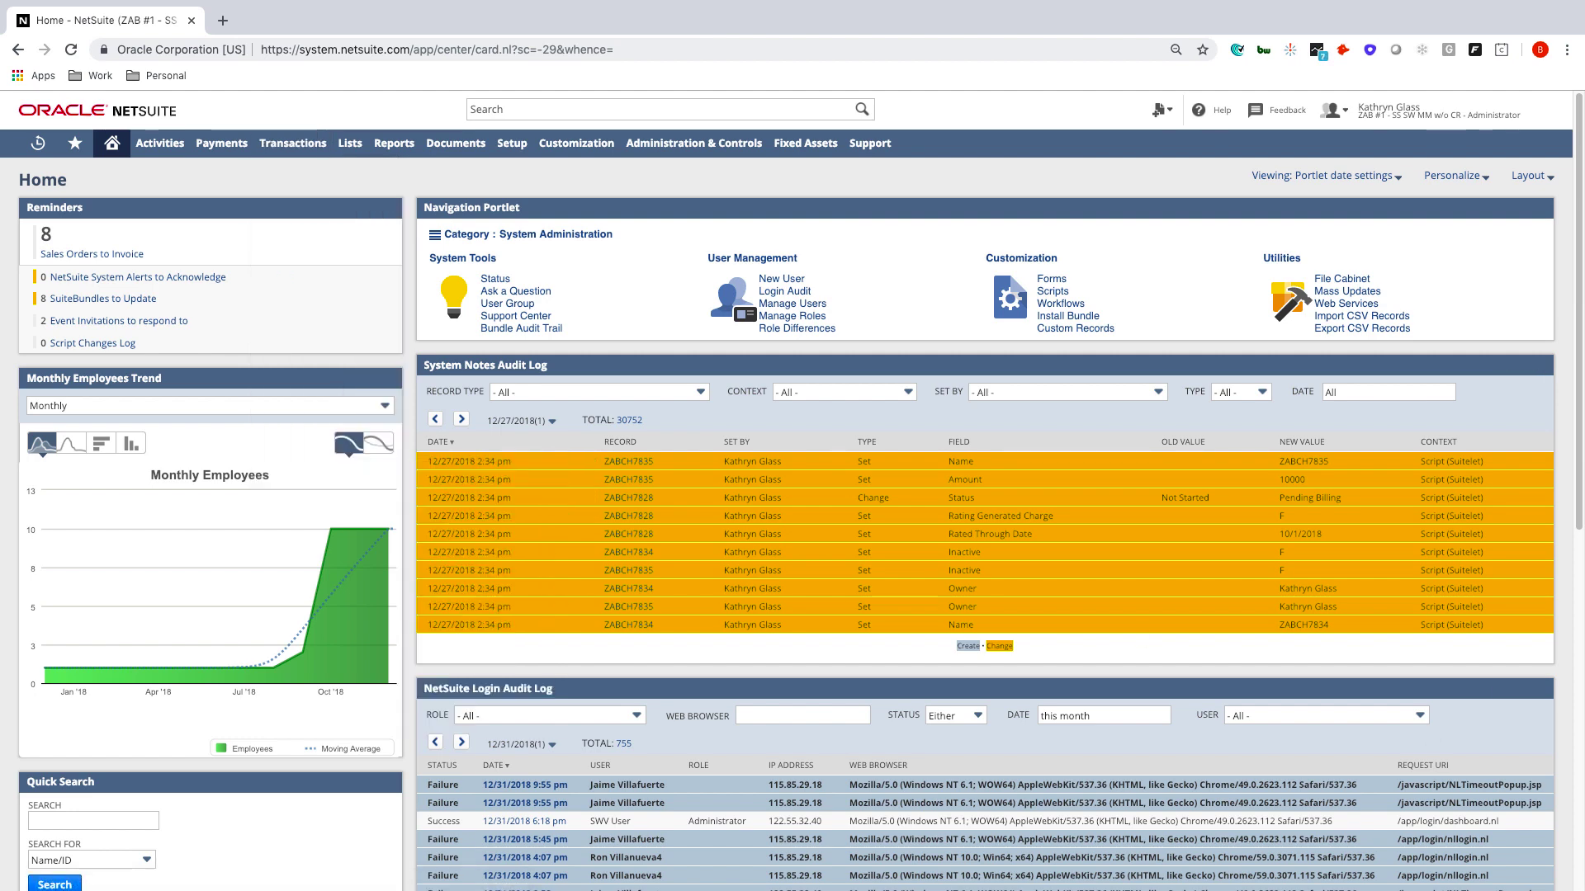
# Step: Switch to the MM - Controller role and look over its Zone Advanced Billing options for customers
pyautogui.moveTo(1395, 110)
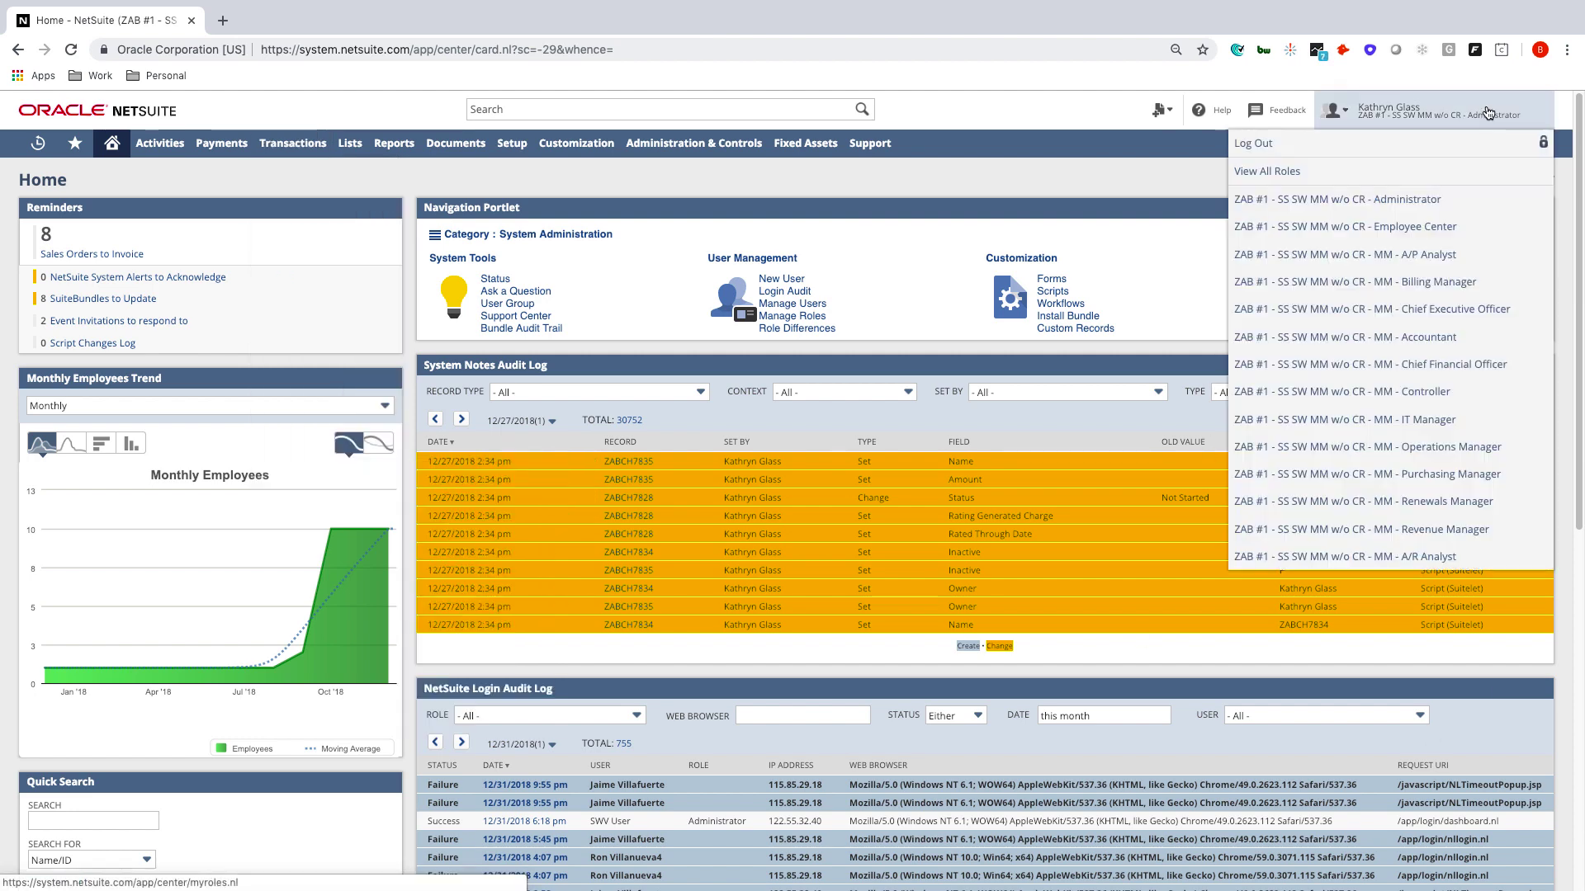
pyautogui.click(1400, 389)
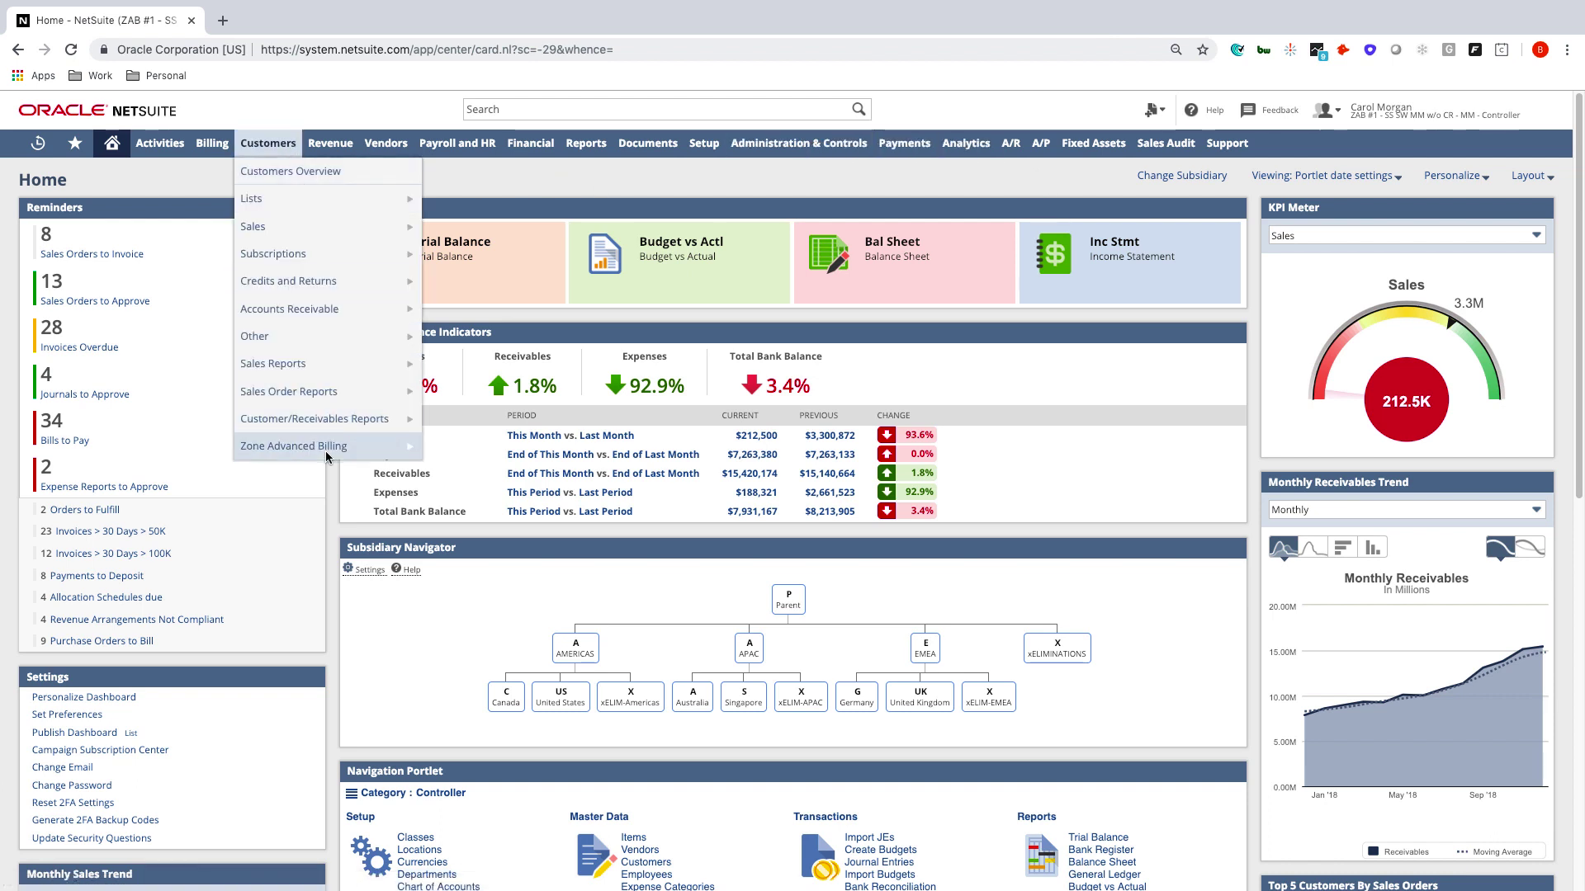
pyautogui.moveTo(395, 458)
pyautogui.moveTo(512, 450)
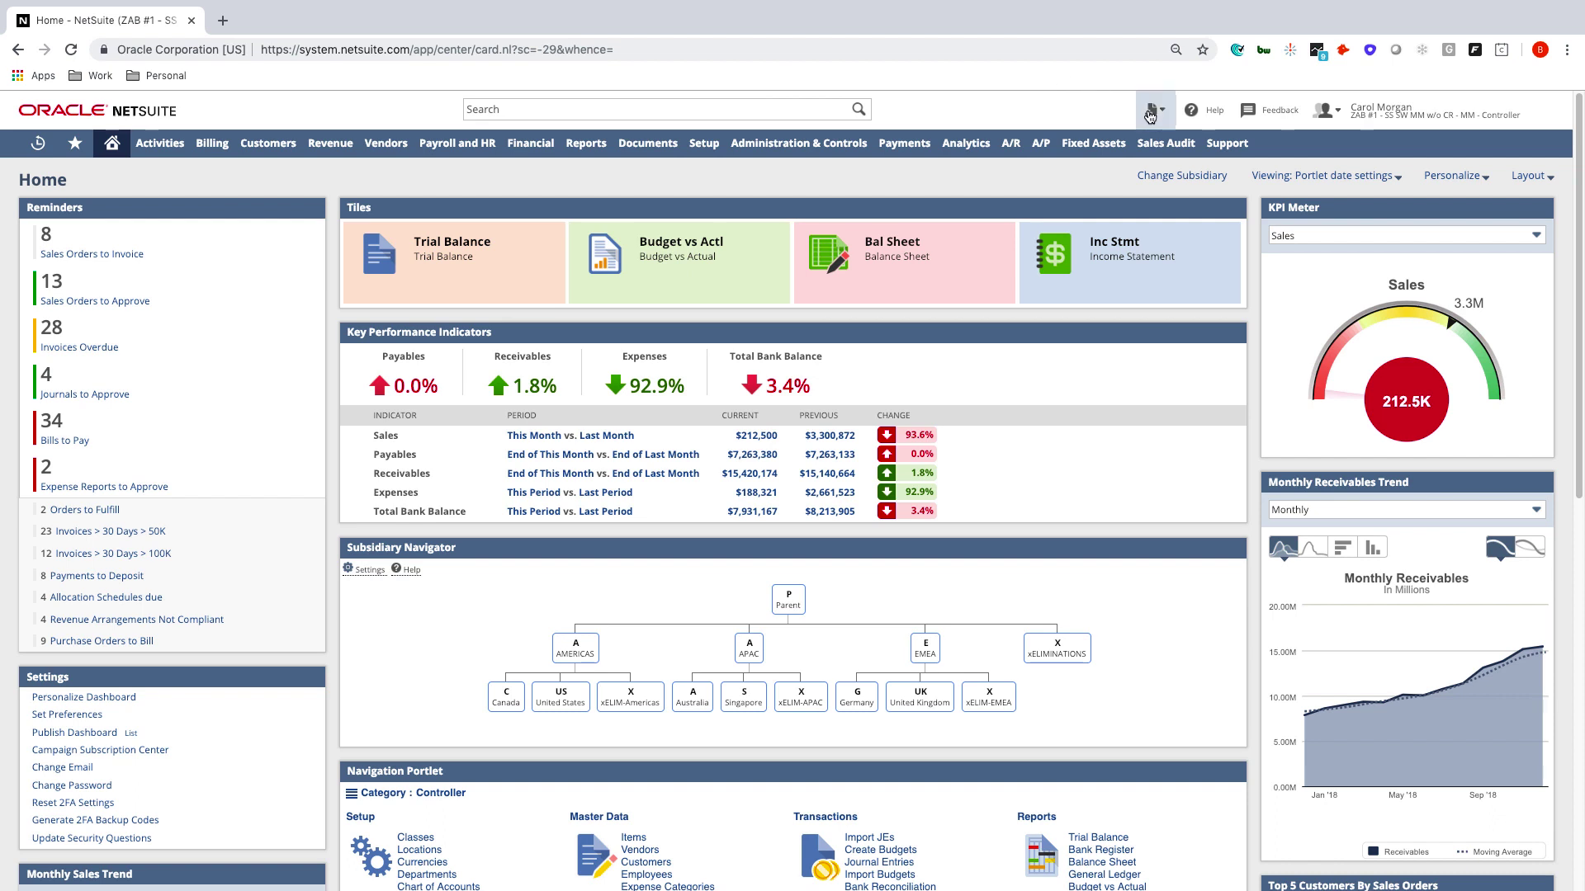
pyautogui.moveTo(1153, 109)
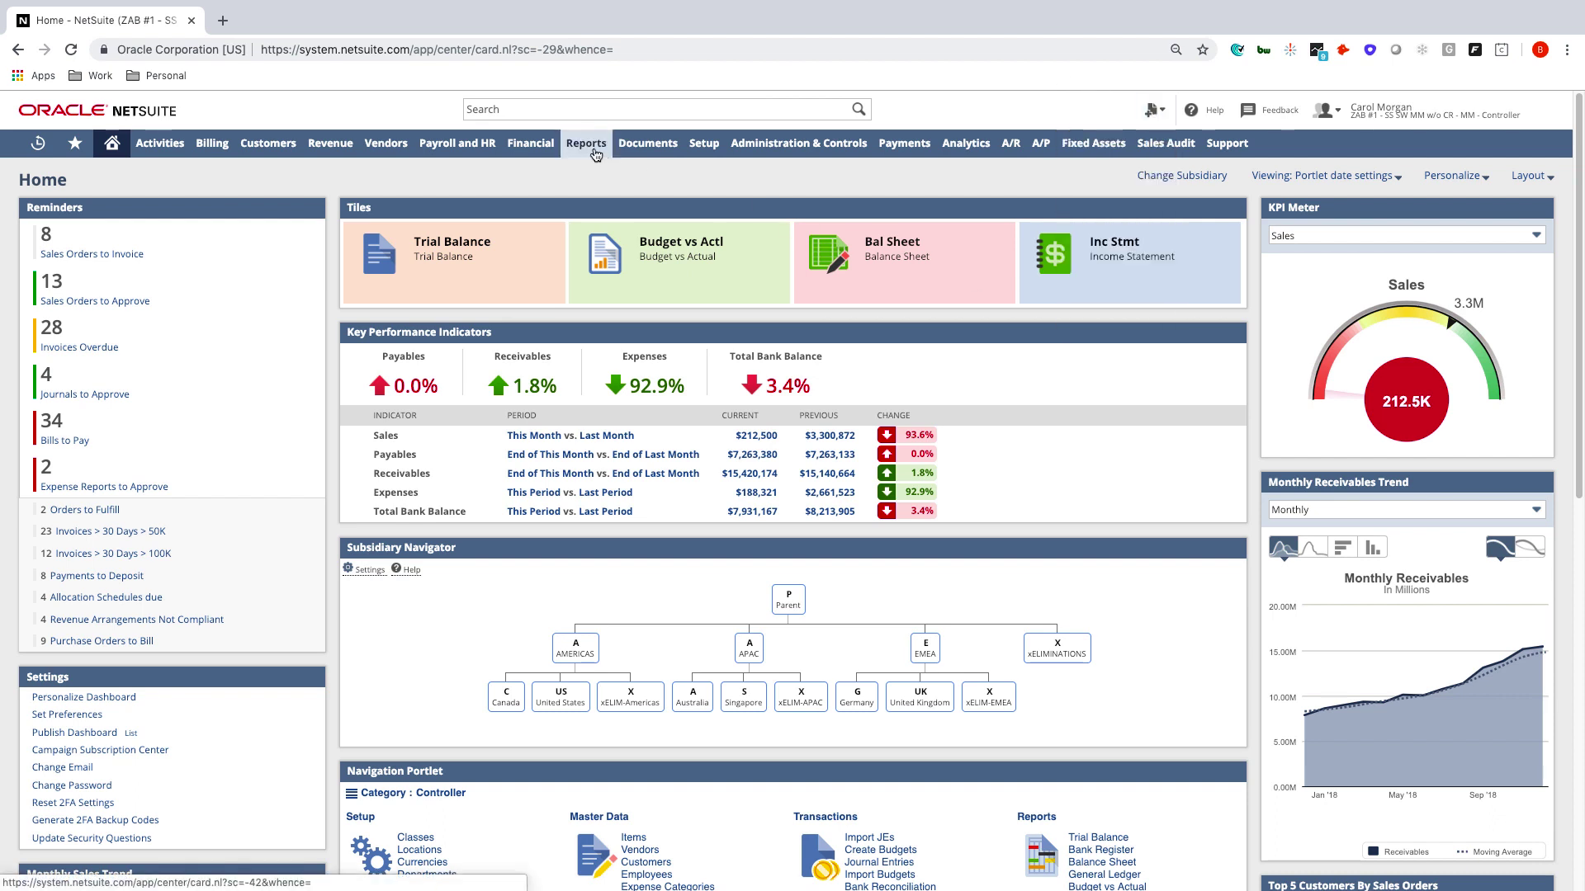
# Step: Search for ".aabb", open the .AaBb Software customer record and view its ZAB subscriptions
pyautogui.click(533, 108)
pyautogui.write('.aabb')
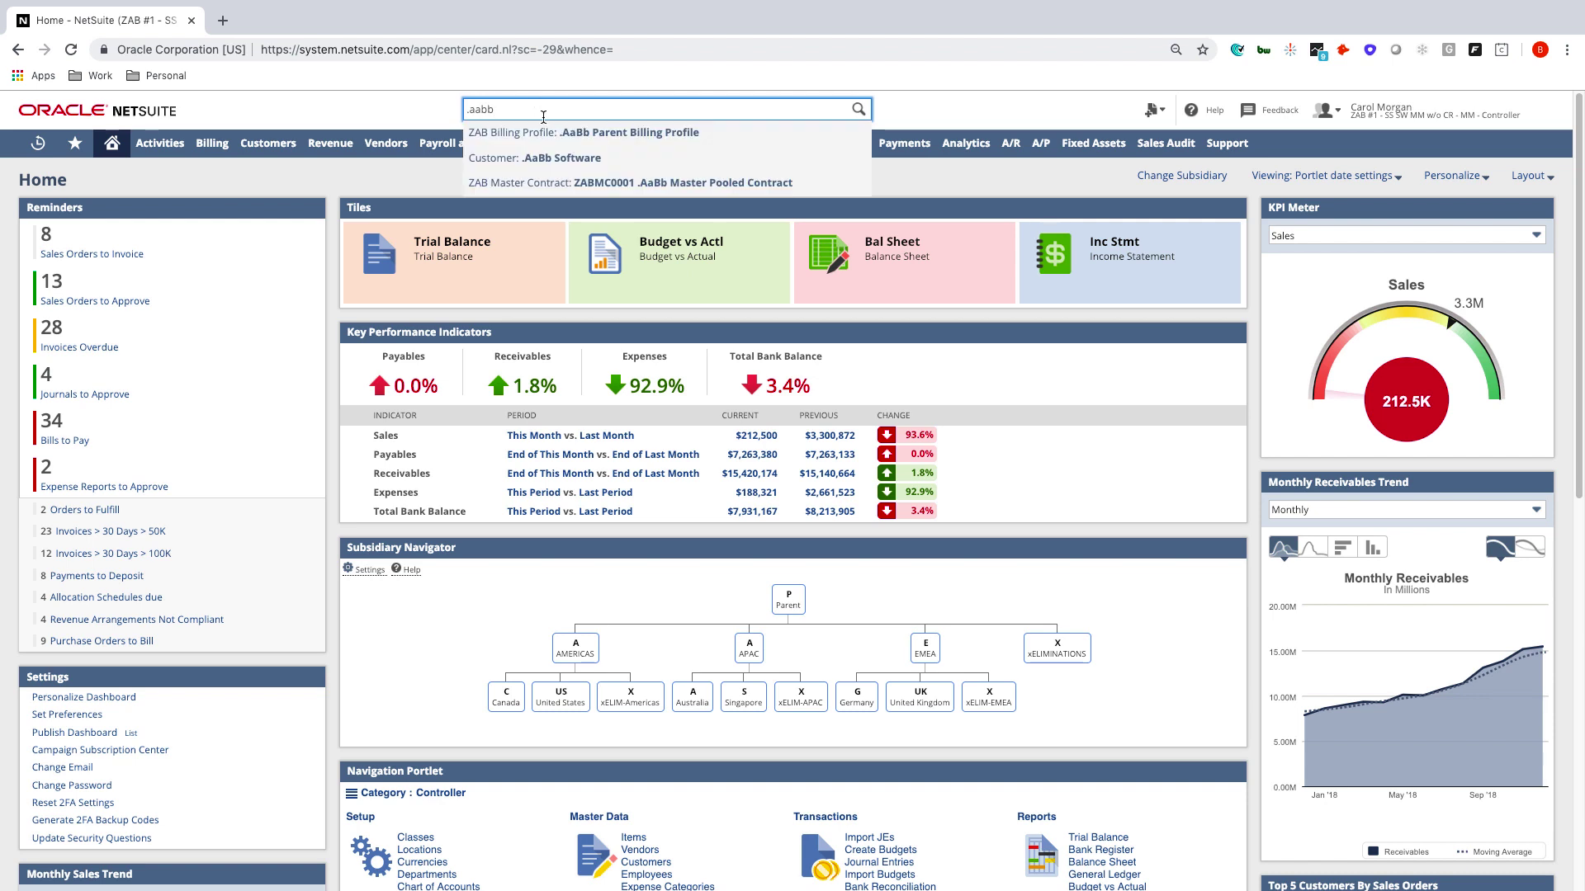
pyautogui.click(538, 157)
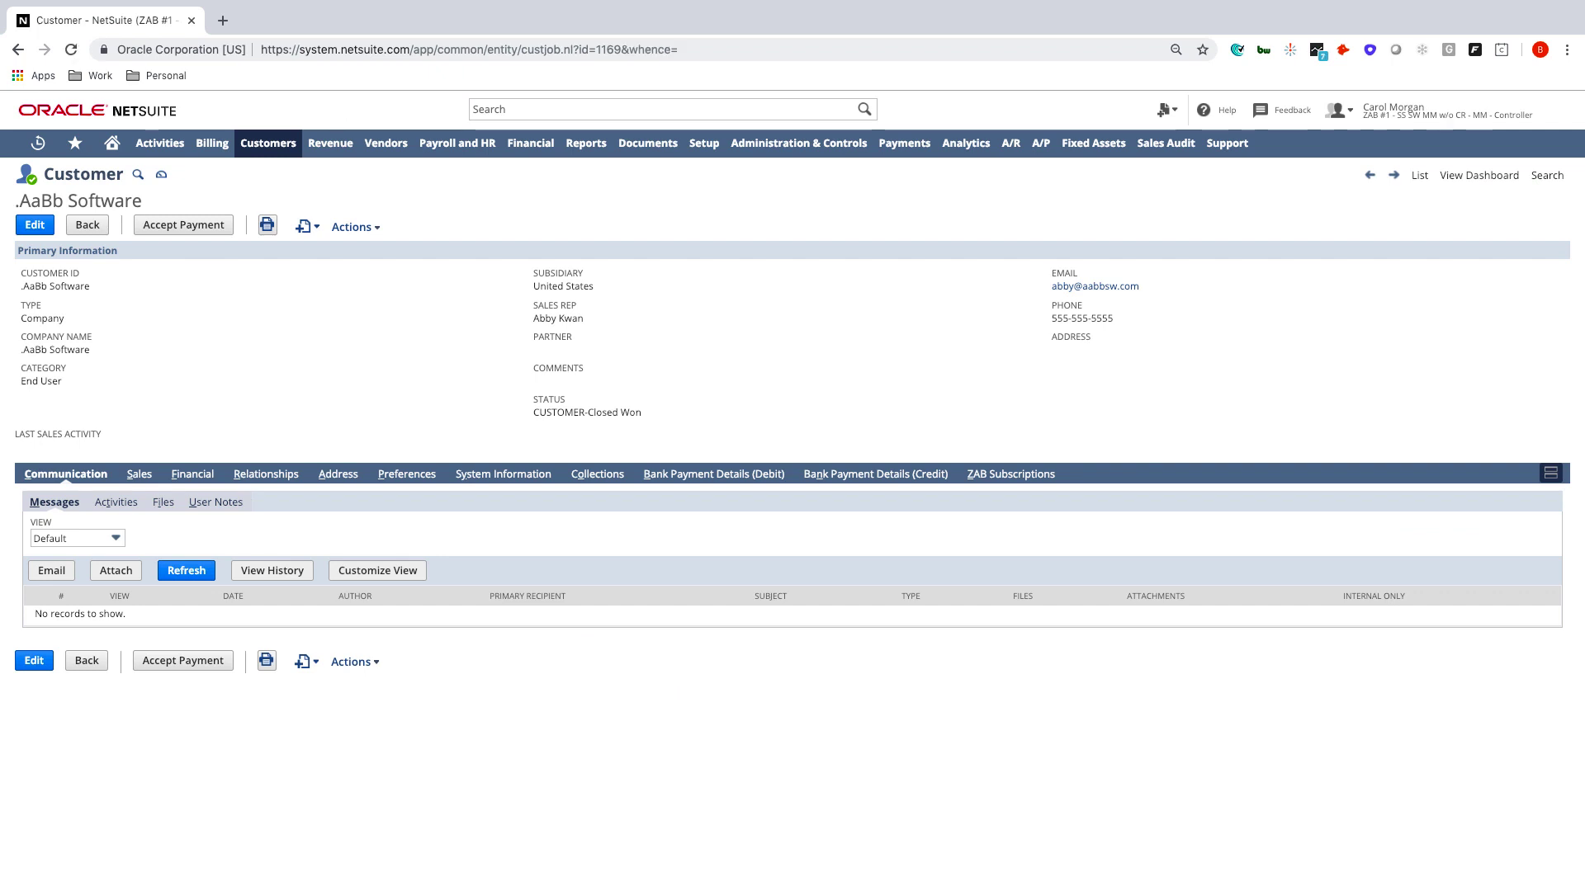
pyautogui.moveTo(307, 226)
pyautogui.click(1007, 475)
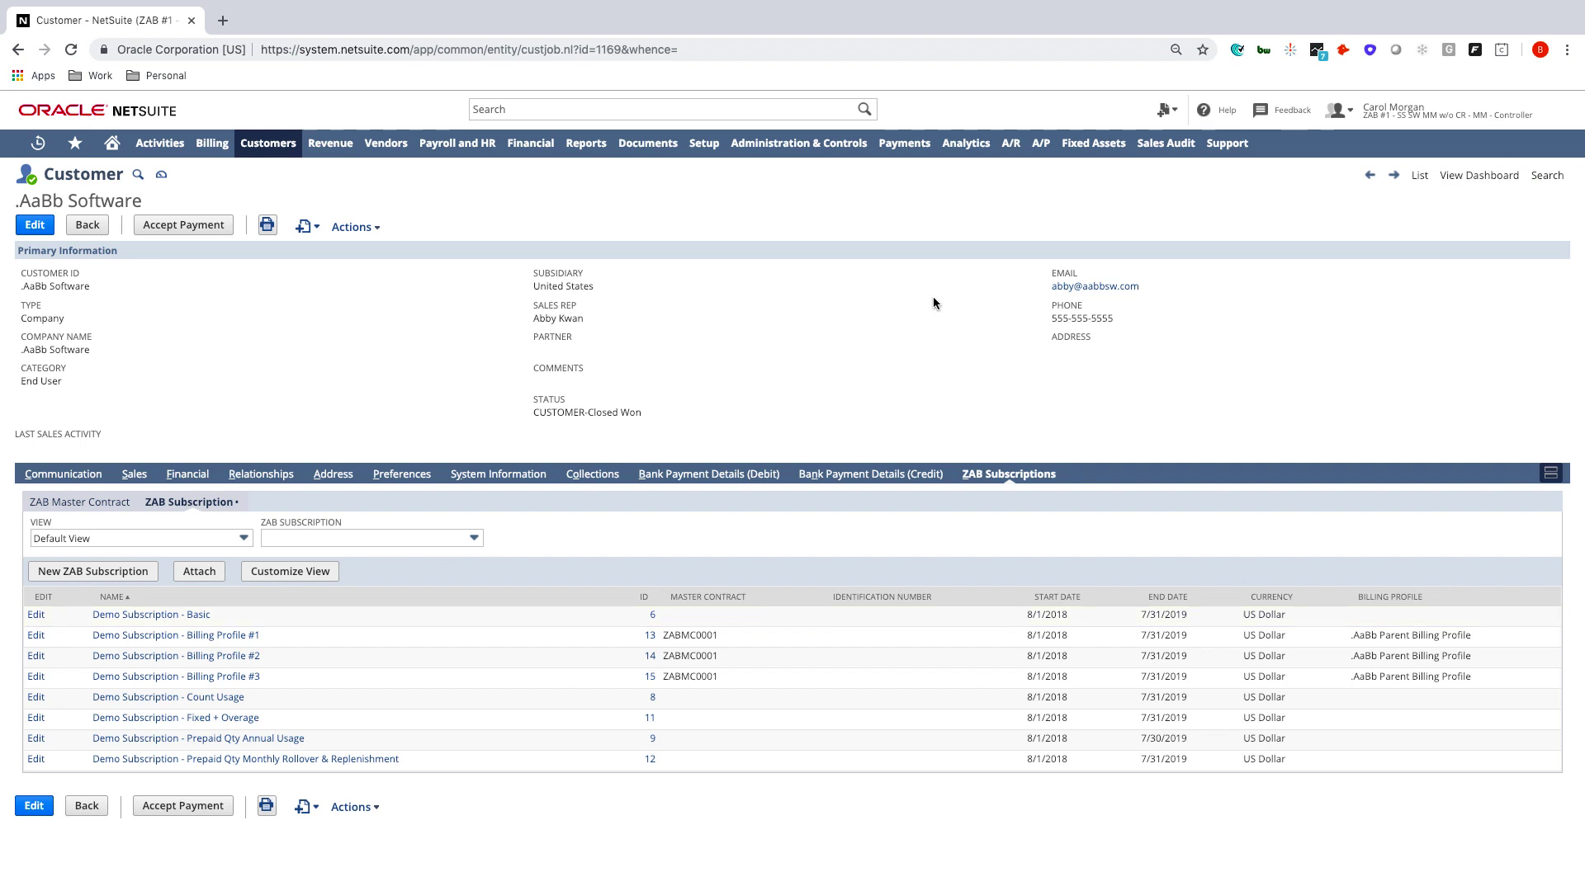
# Step: Start a new ZAB Subscription and set its customer to .AaBb Software
pyautogui.moveTo(1165, 110)
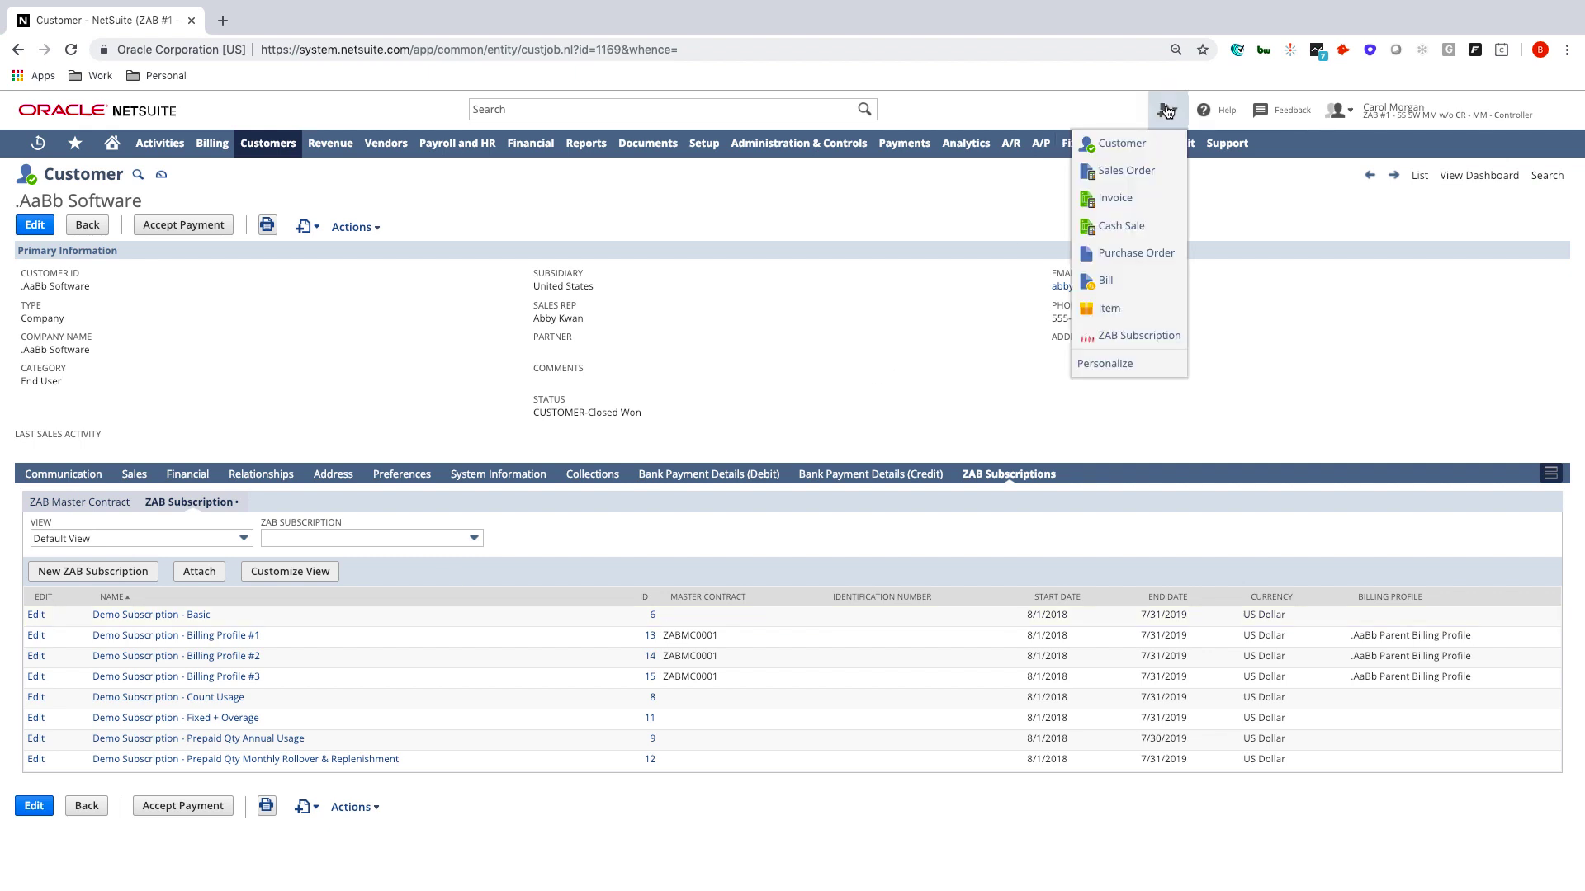
pyautogui.click(1131, 335)
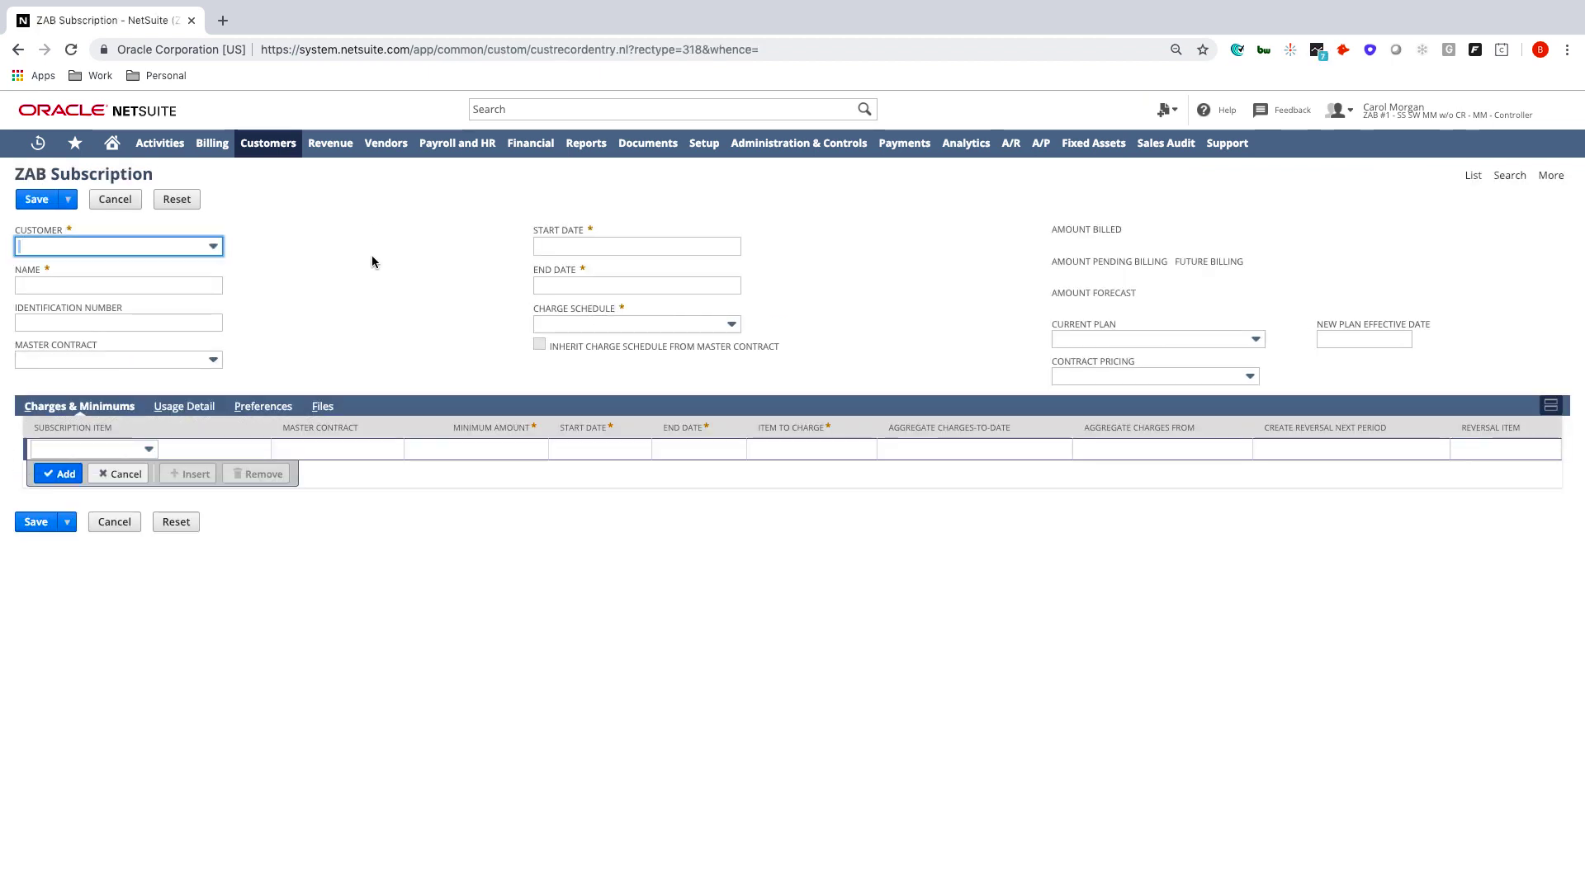
pyautogui.click(138, 250)
pyautogui.click(74, 302)
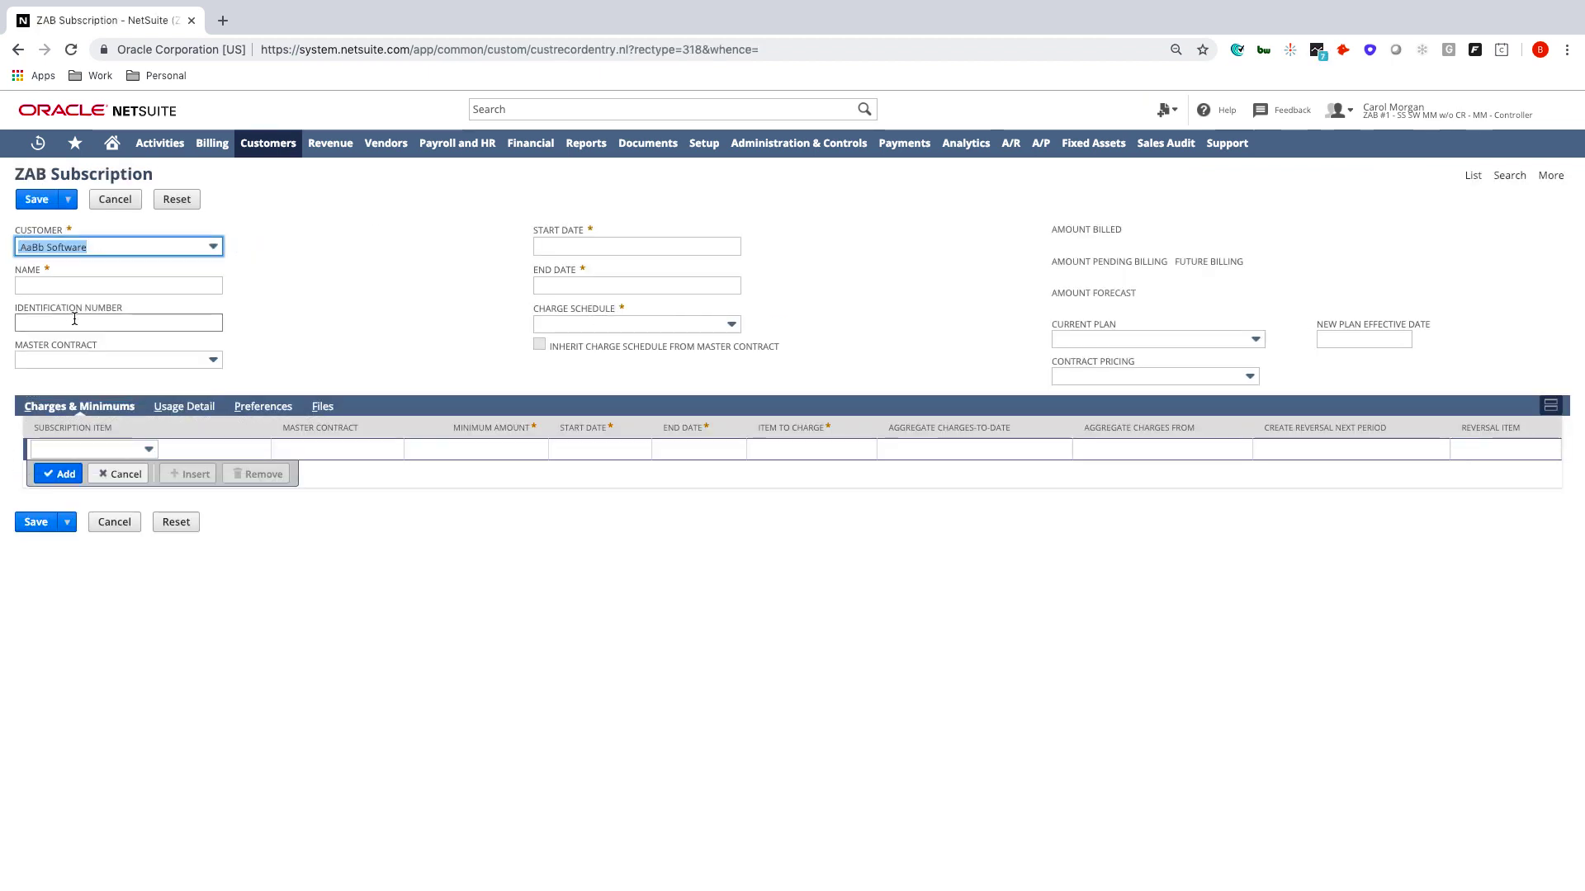
# Step: Name the subscription "Basic Demo Subscription"
pyautogui.click(80, 289)
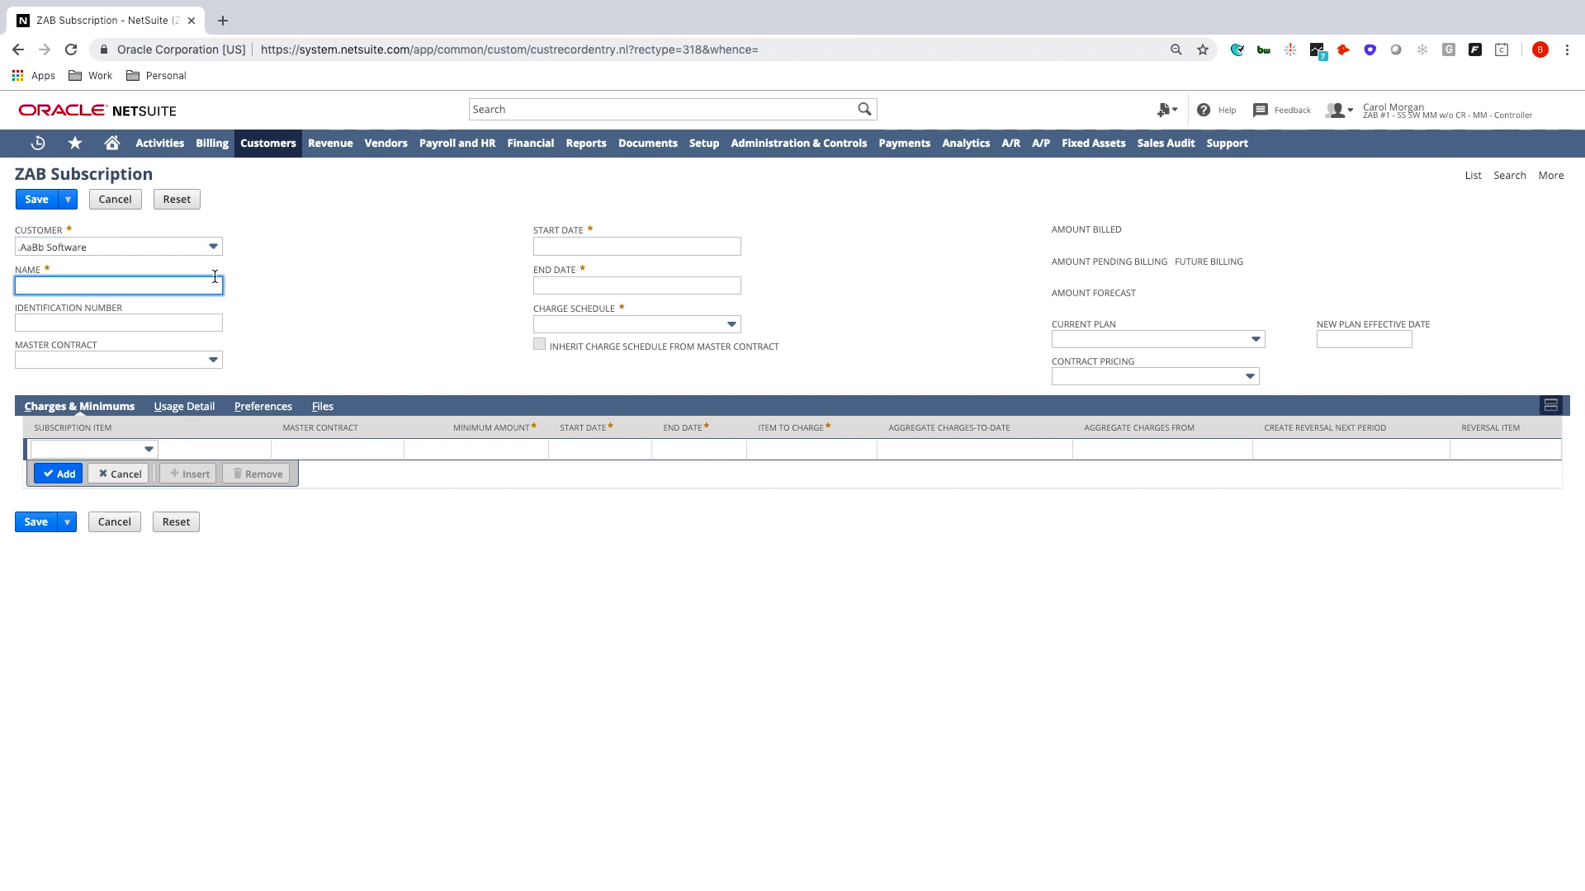
pyautogui.write('Basic Demo Subscription')
pyautogui.click(78, 286)
pyautogui.write('ubscription')
pyautogui.click(301, 291)
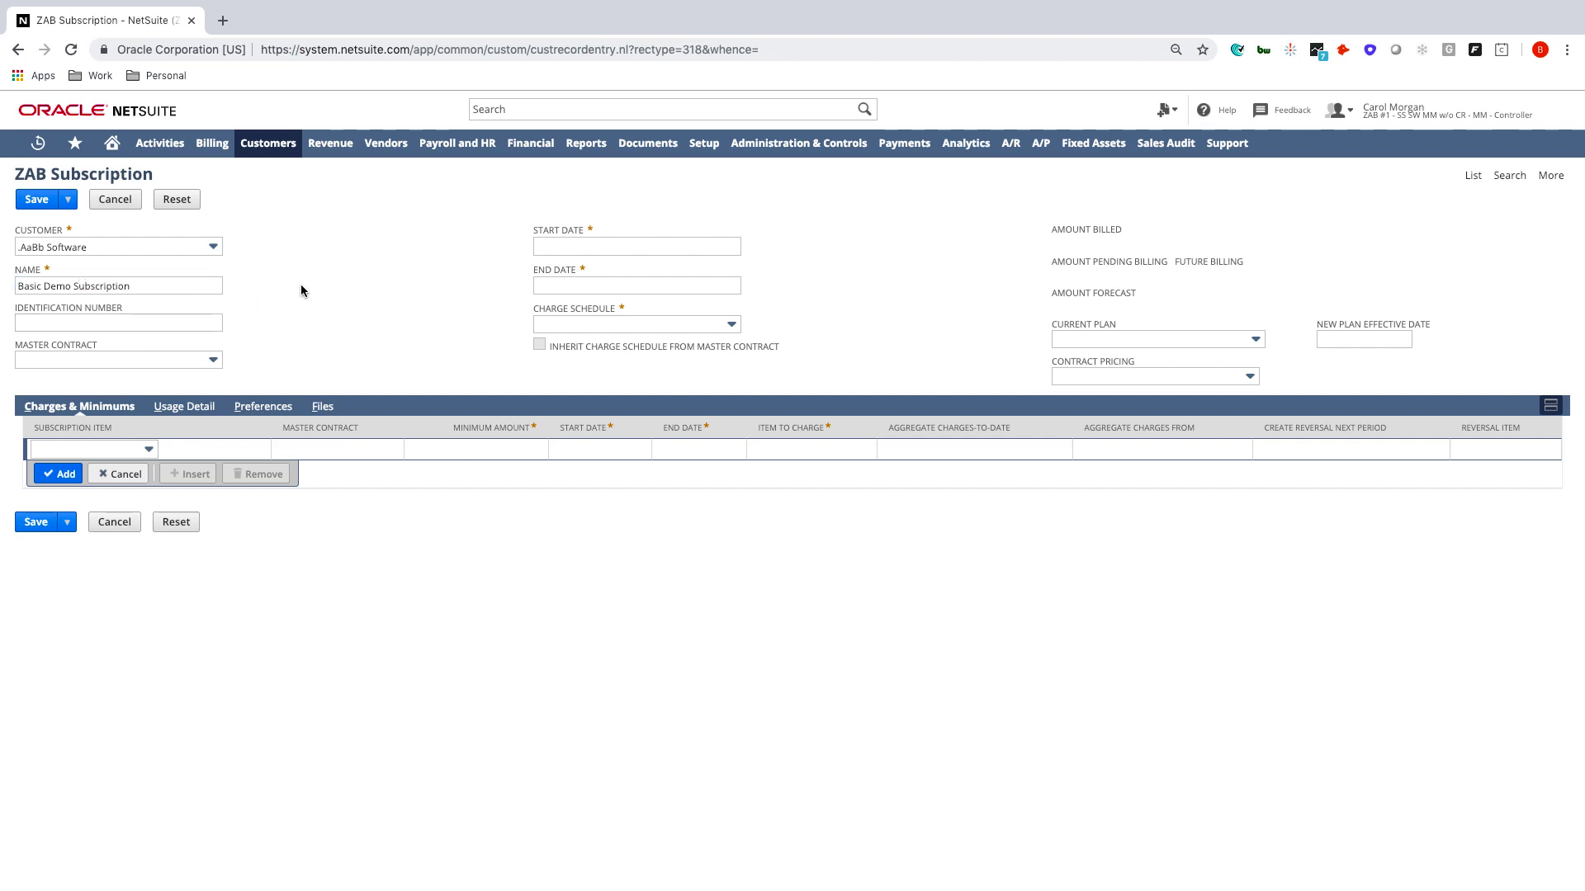
# Step: Set the subscription's start date to 12/28/2018 and its end date to 12/27/2019
pyautogui.click(565, 247)
pyautogui.write('12/28/2018')
pyautogui.click(657, 280)
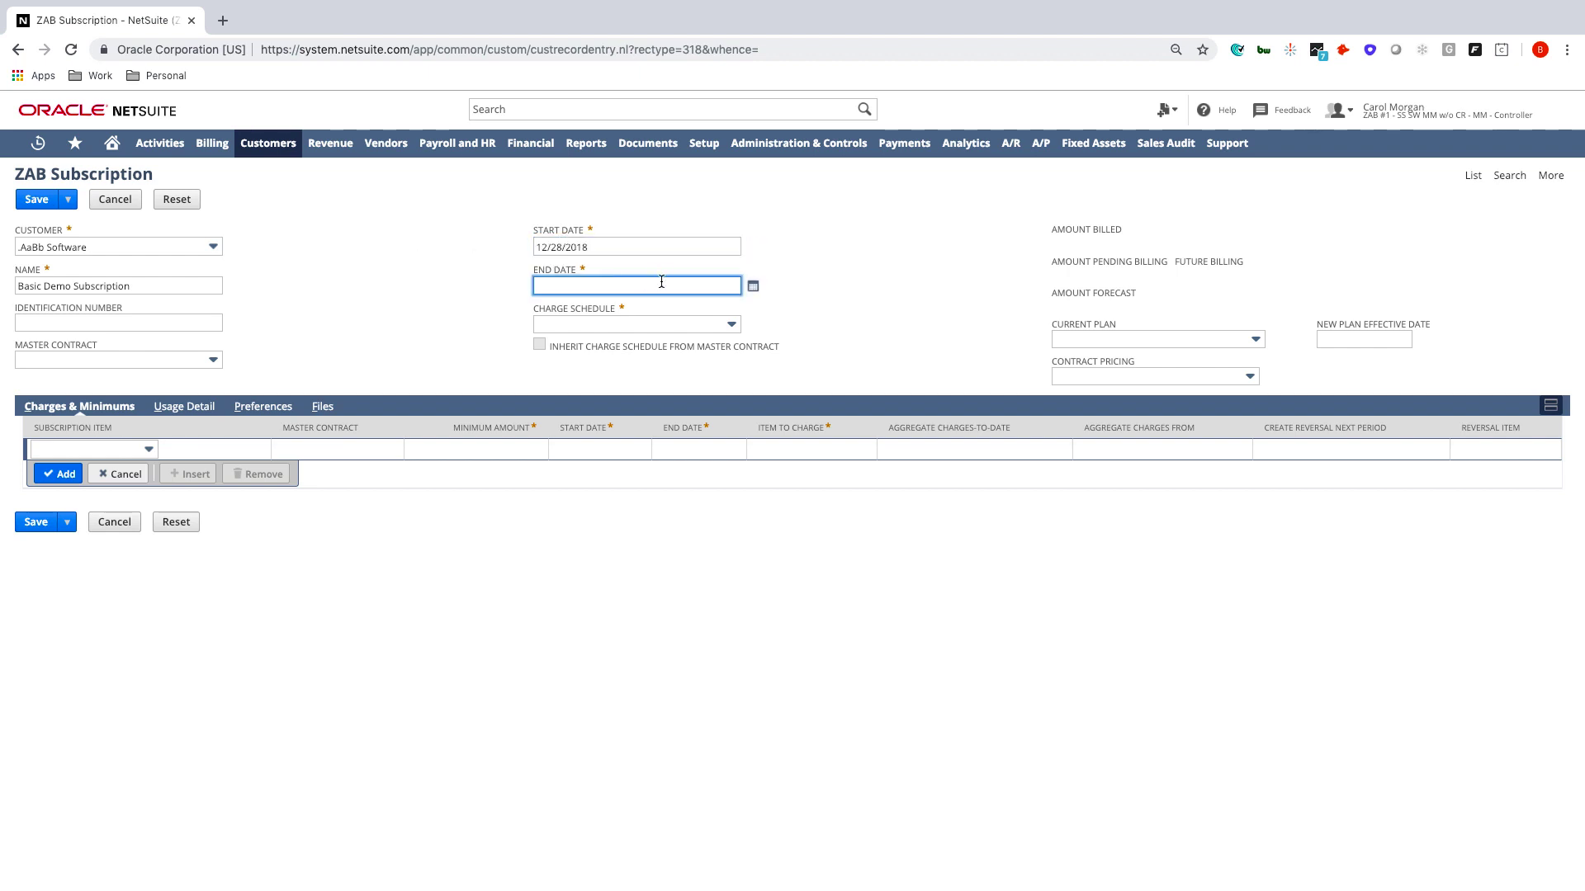
pyautogui.write('12/27/19')
pyautogui.press('Tab')
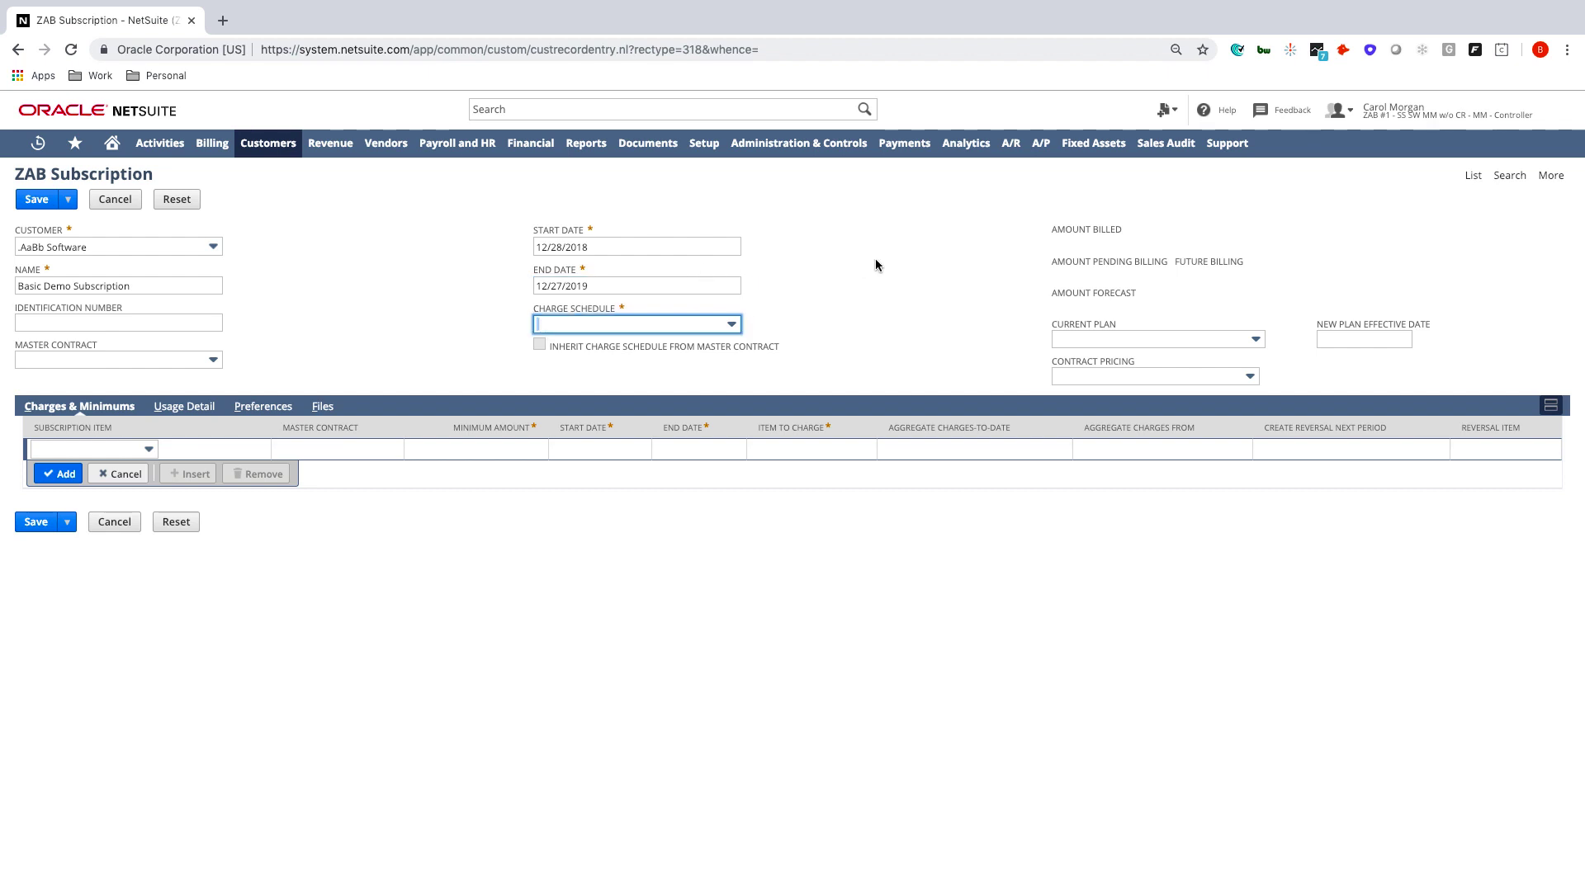
# Step: Set the subscription's charge schedule to Monthly Charges (Anniversary Date)
pyautogui.click(645, 322)
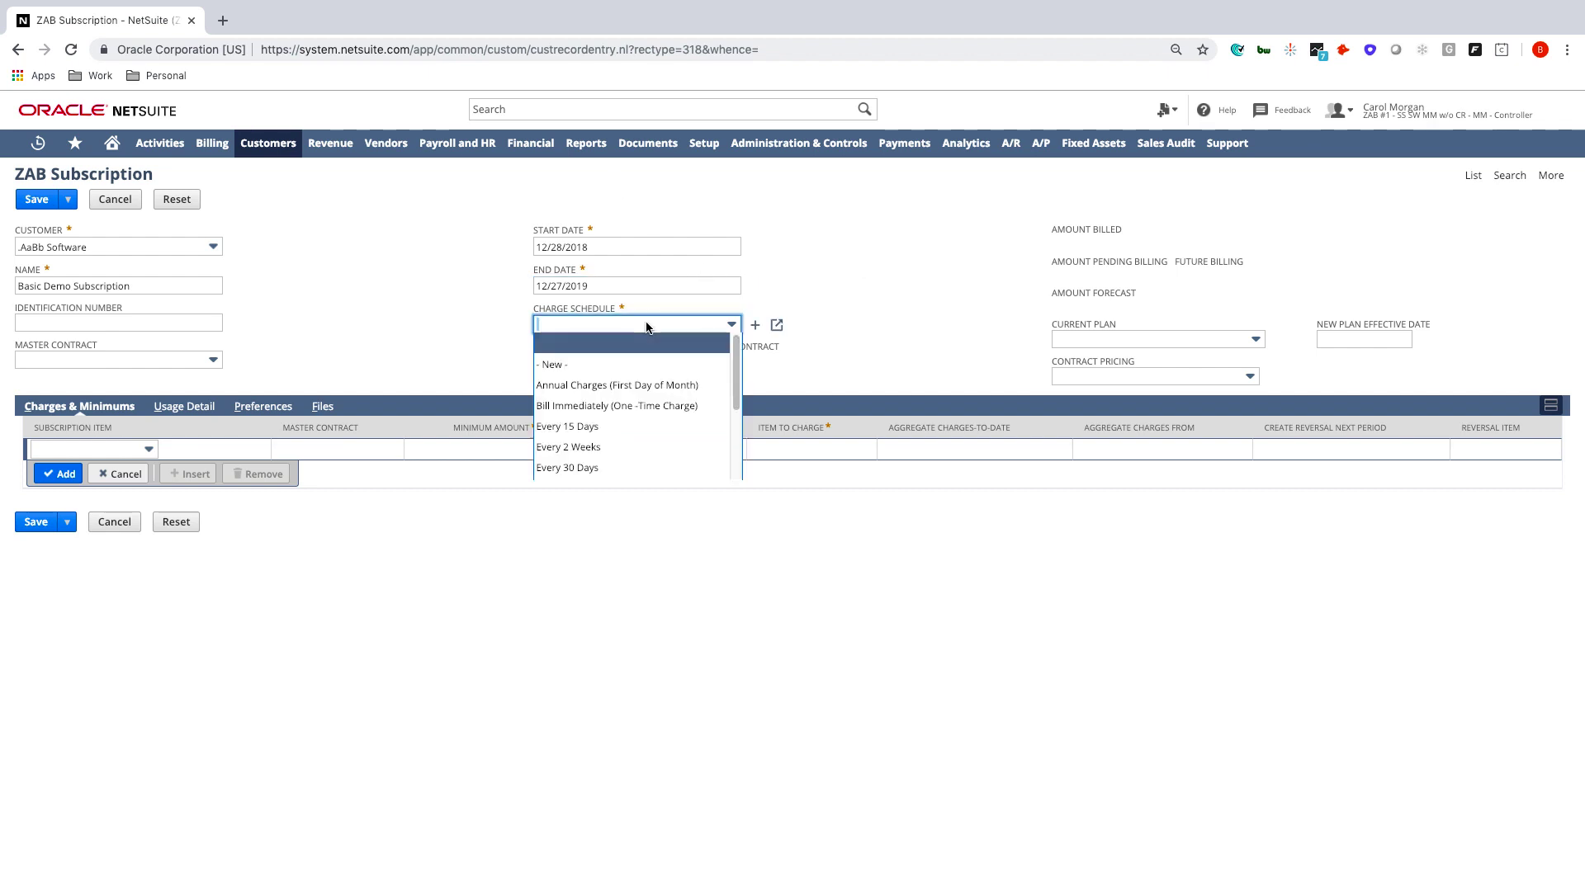
pyautogui.moveTo(737, 351); pyautogui.dragTo(735, 402)
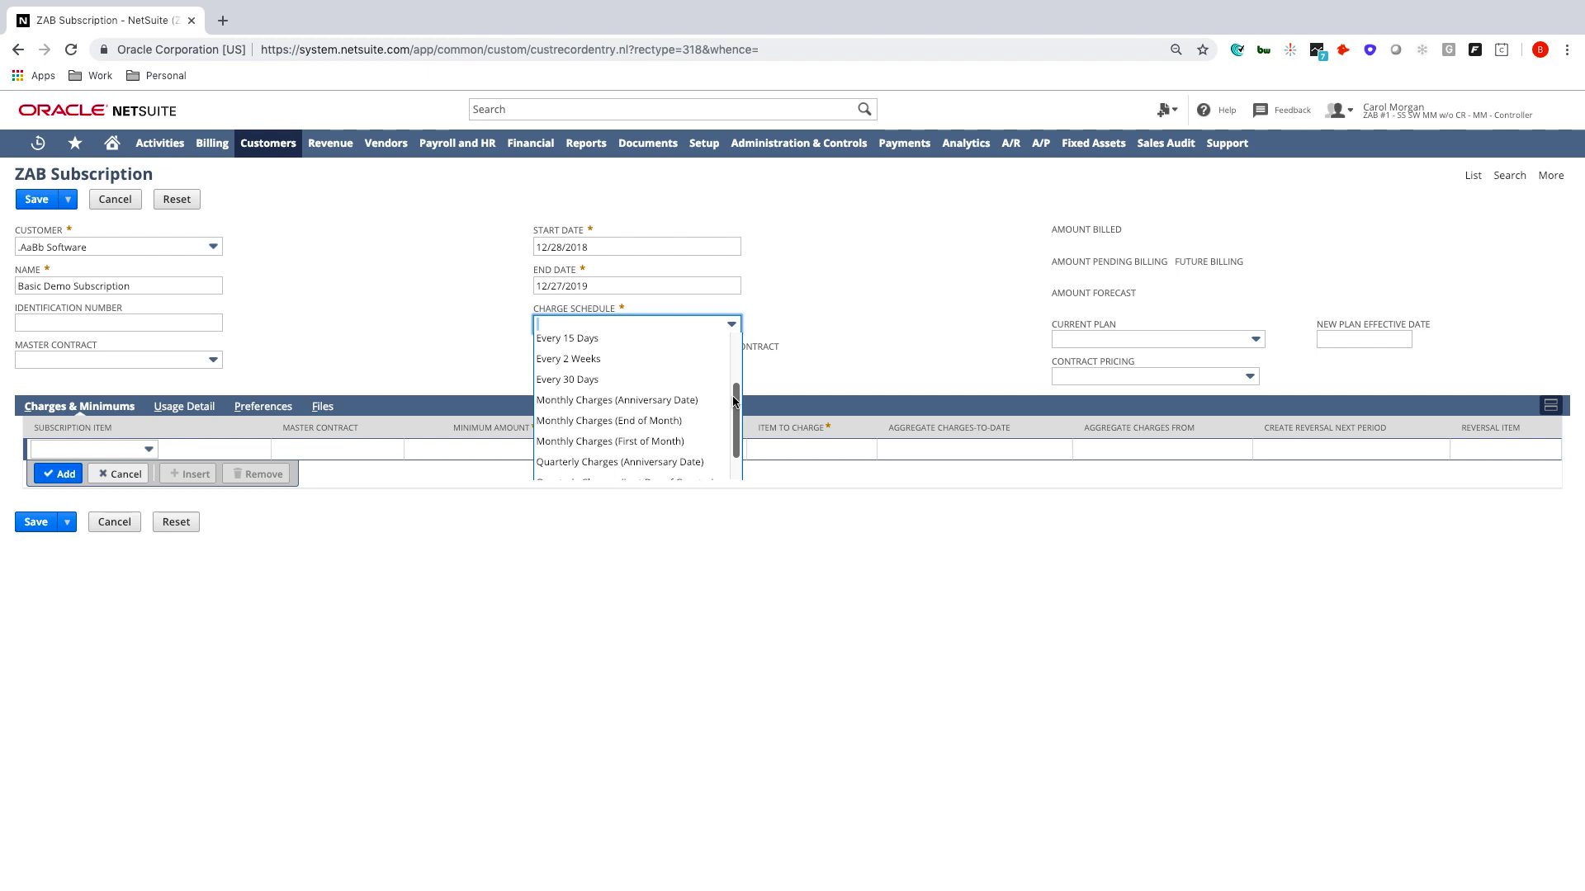
pyautogui.click(615, 400)
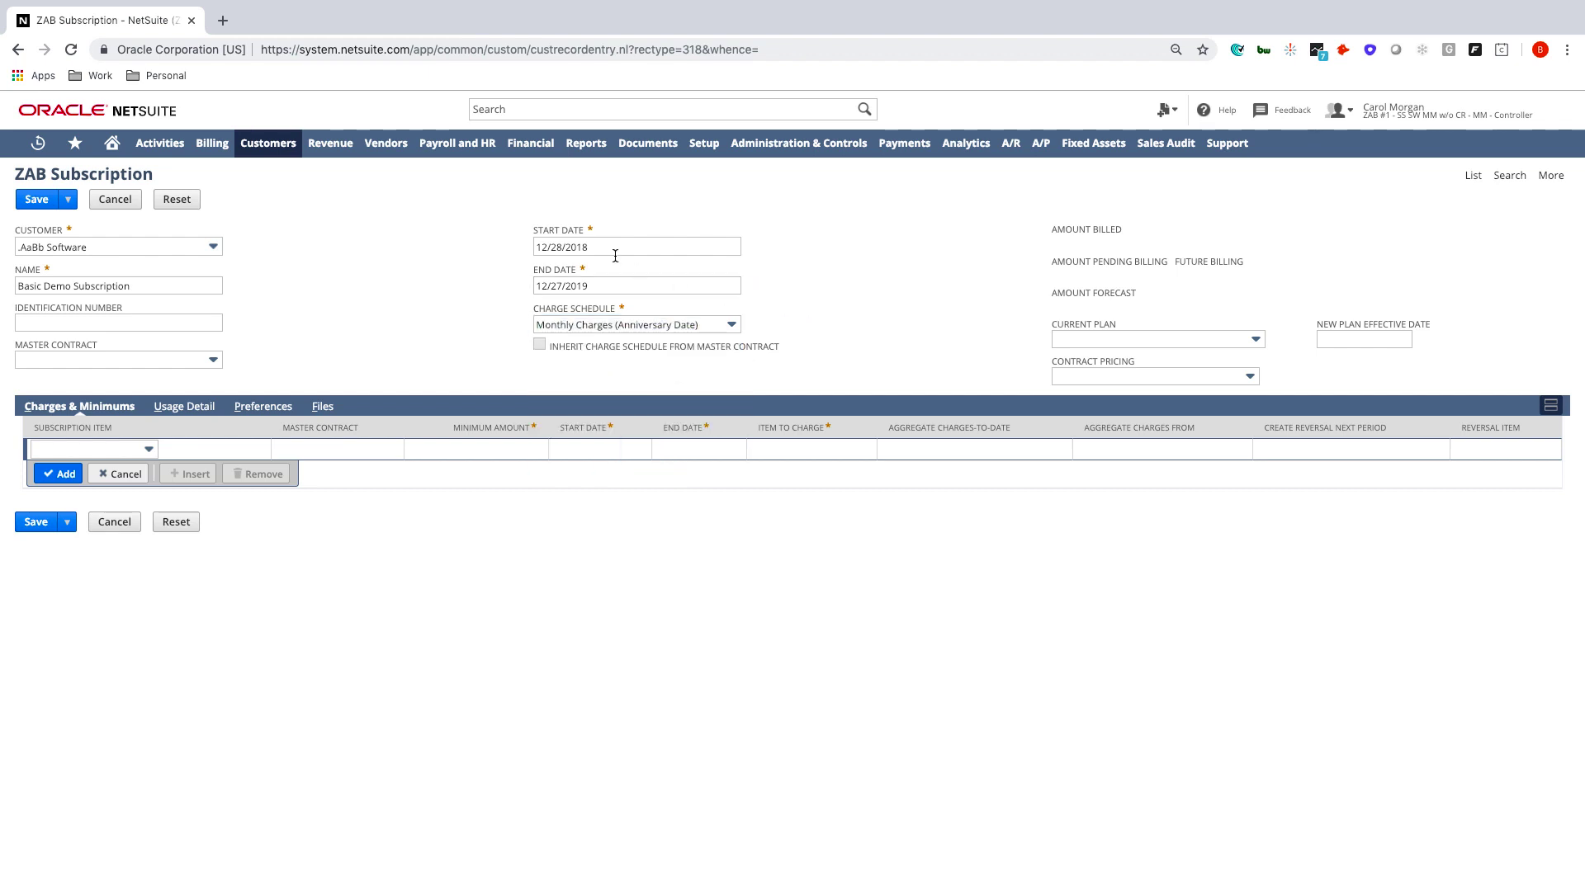
pyautogui.click(557, 247)
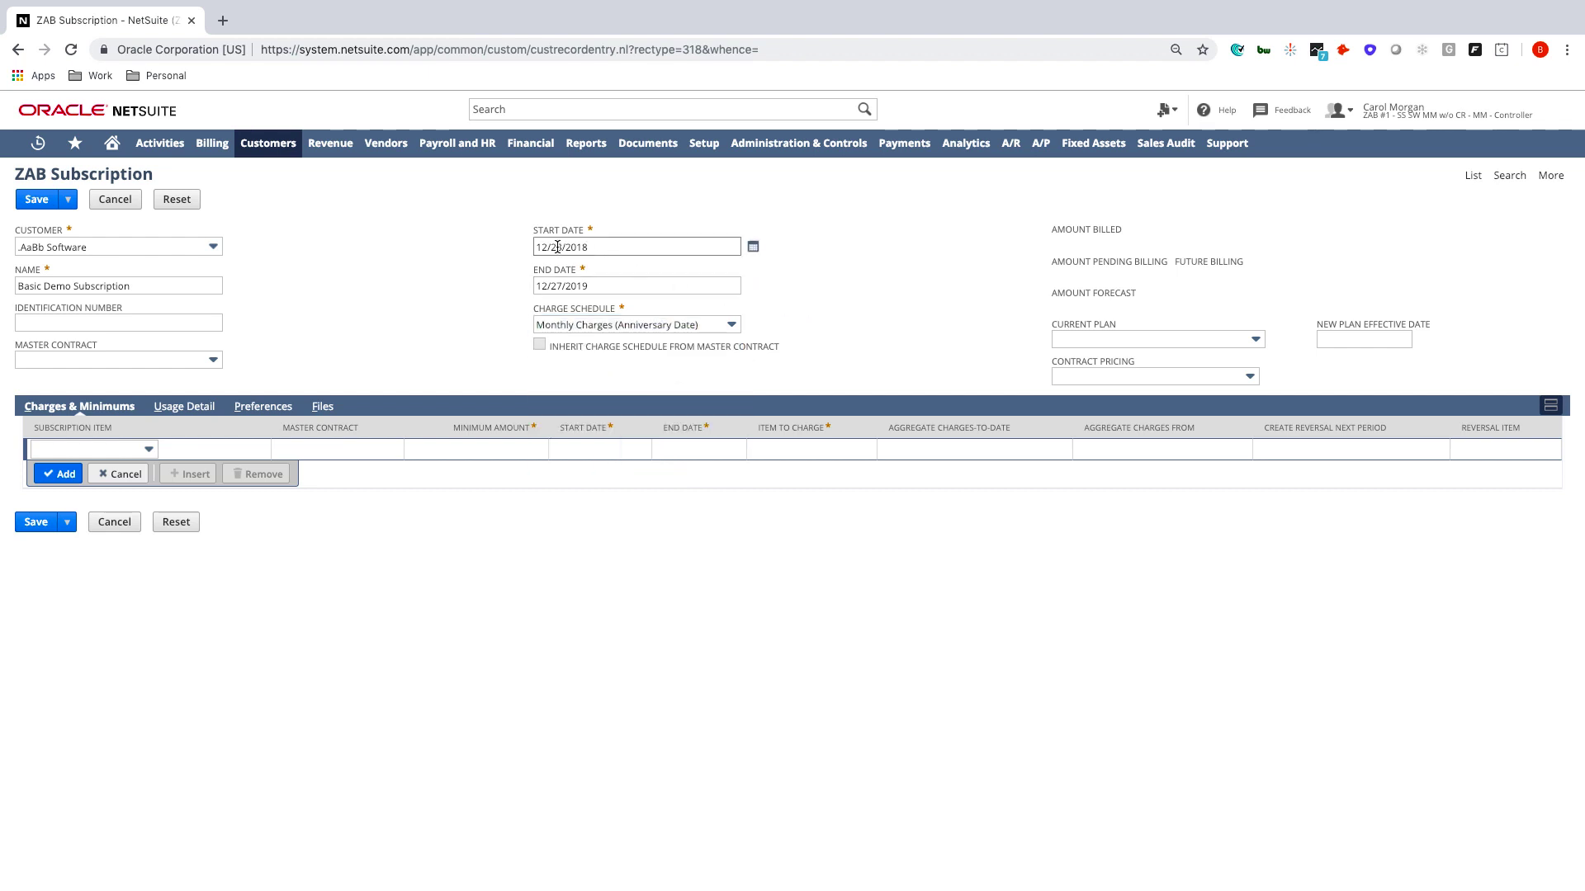
pyautogui.click(818, 278)
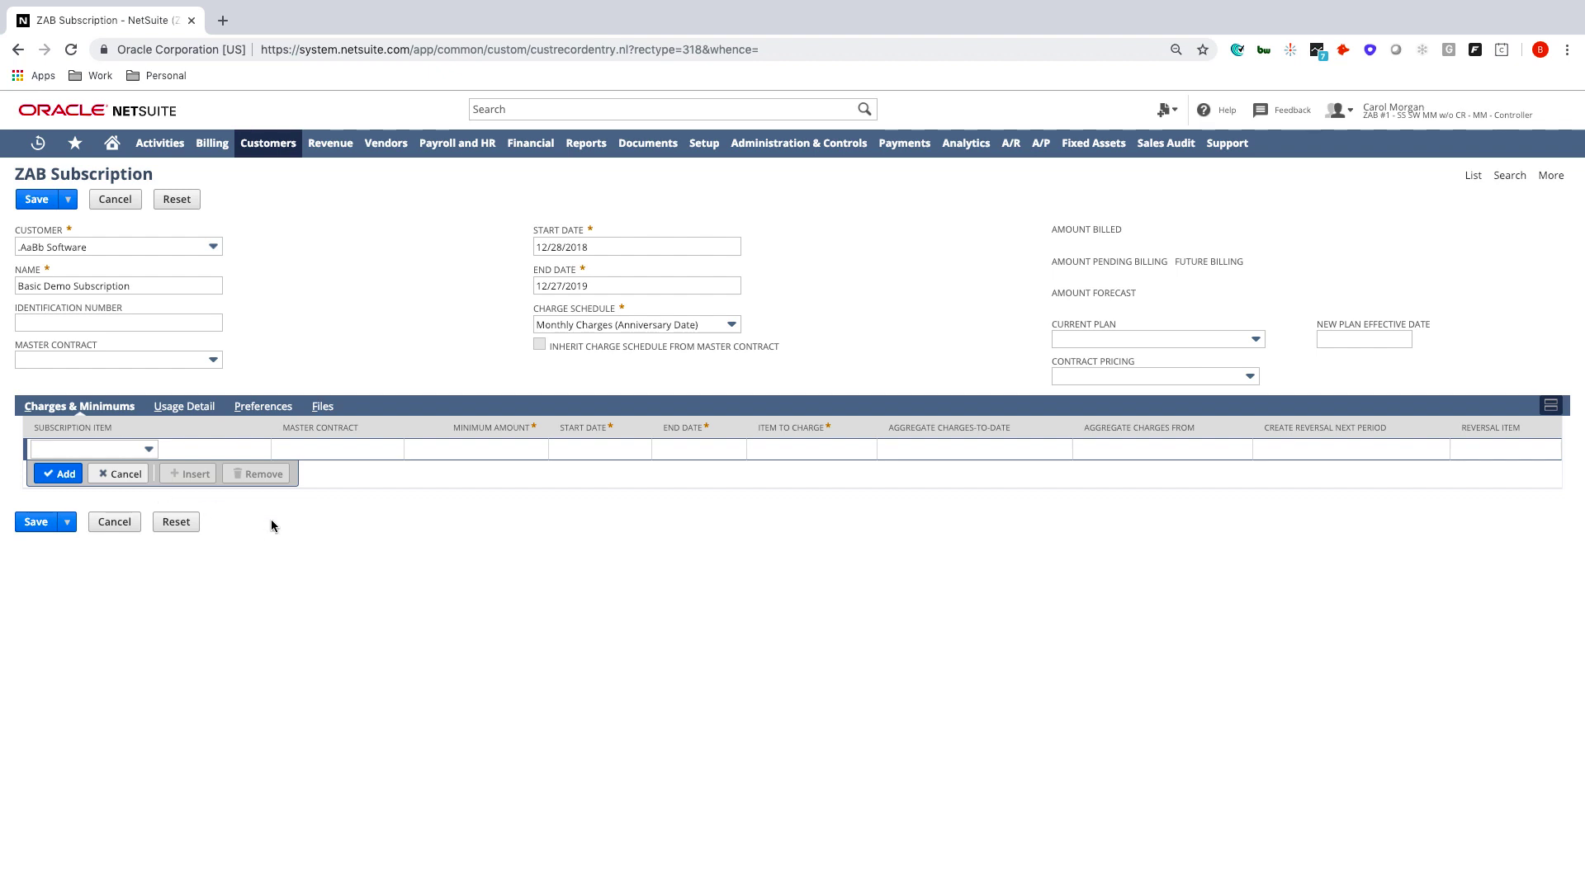
# Step: Set the subscription's current plan to ZABP0001 Standard Subscription Plan and save the record
pyautogui.click(1152, 336)
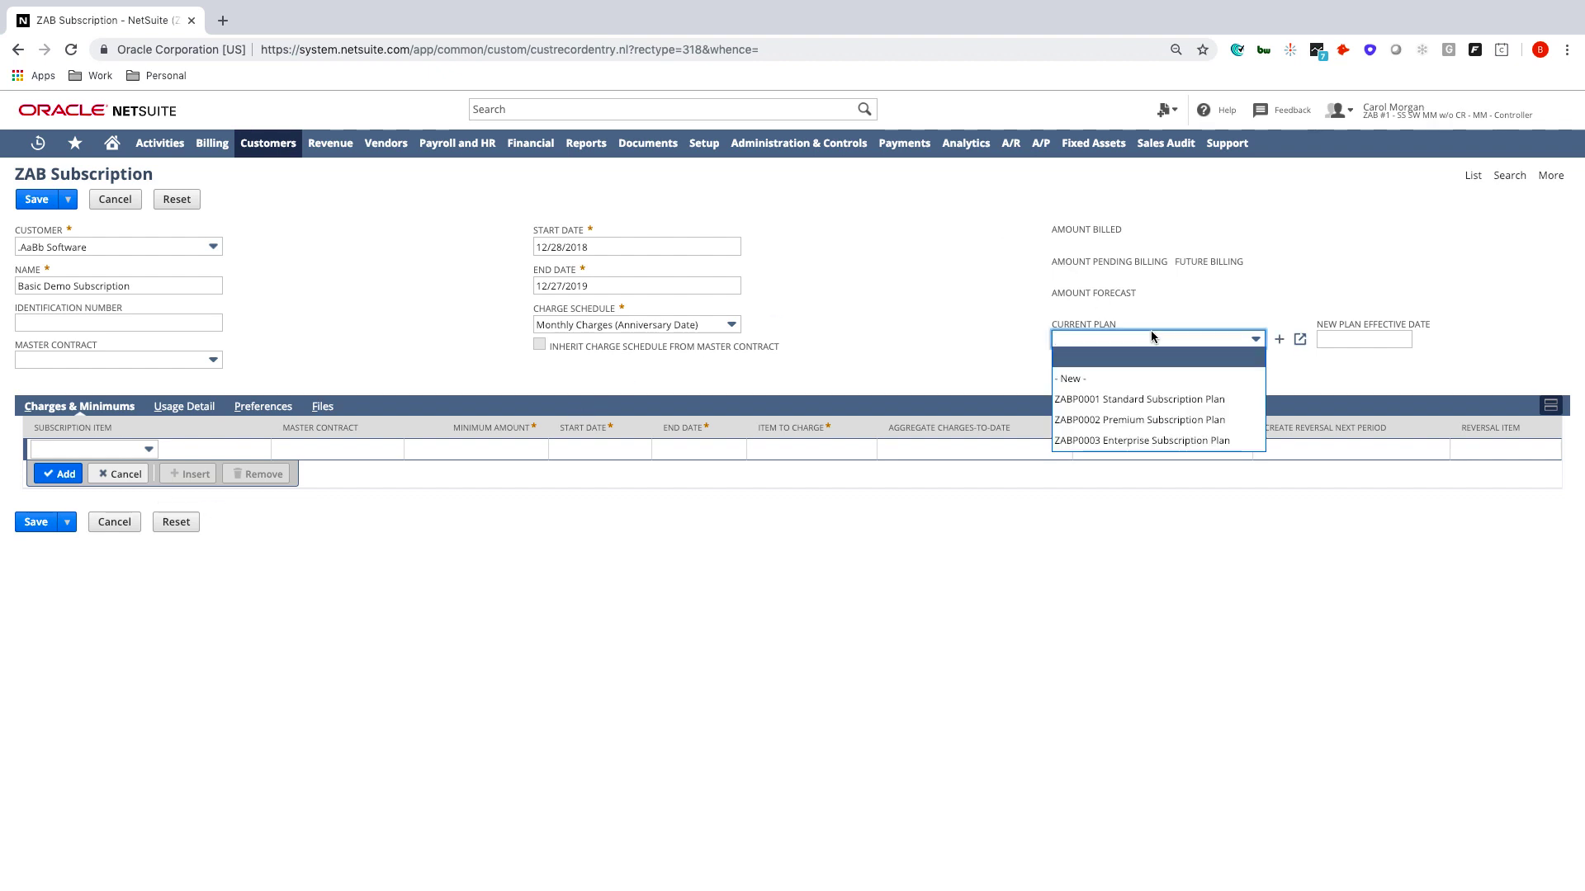
pyautogui.click(1162, 401)
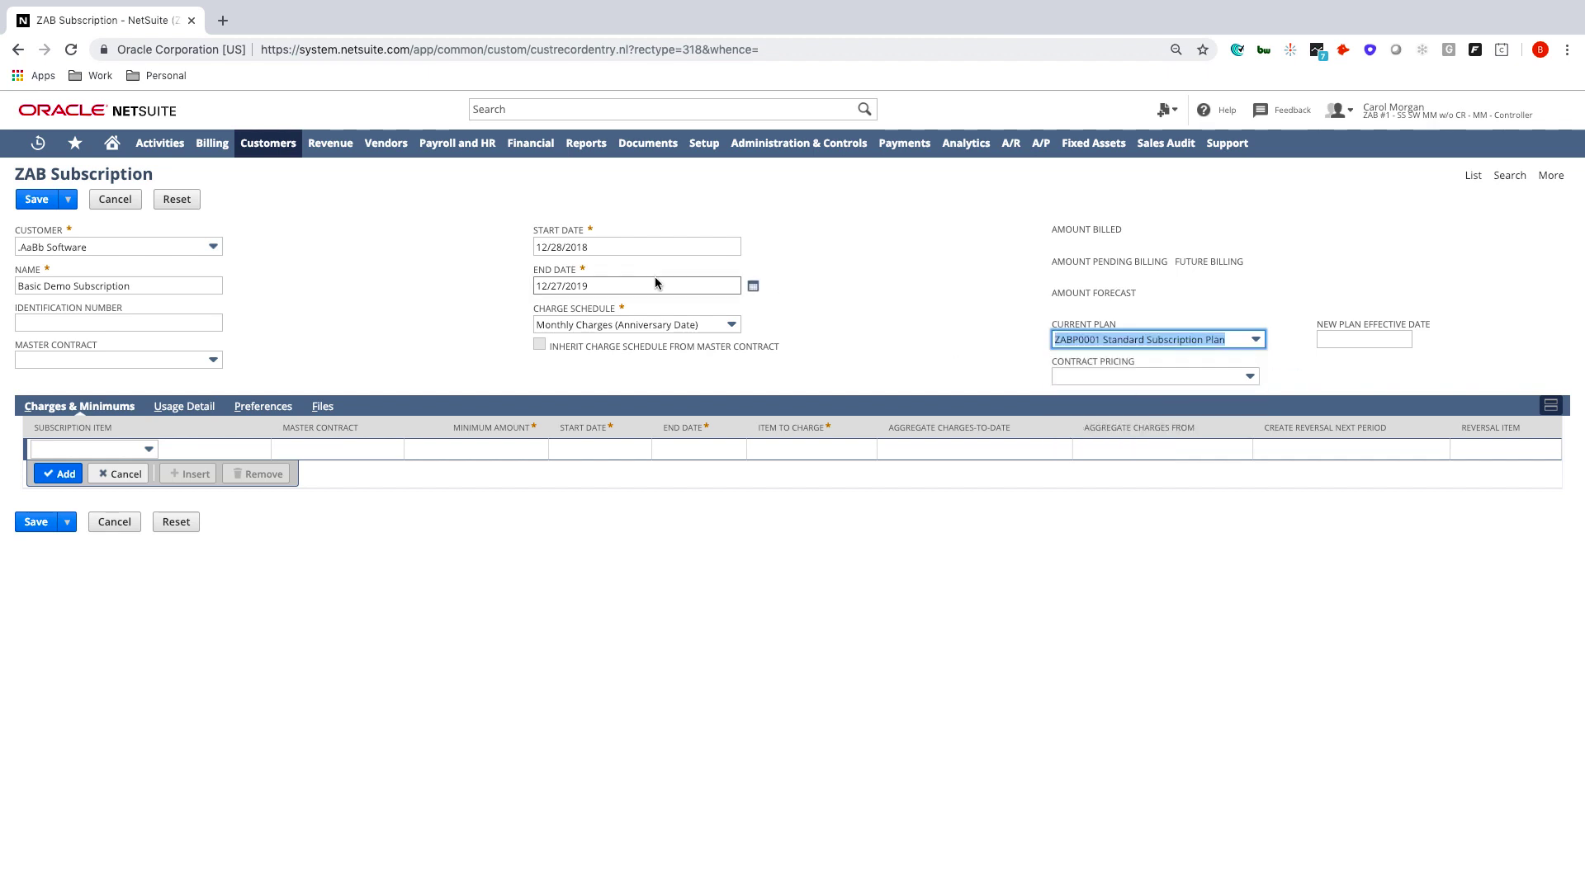
pyautogui.click(36, 199)
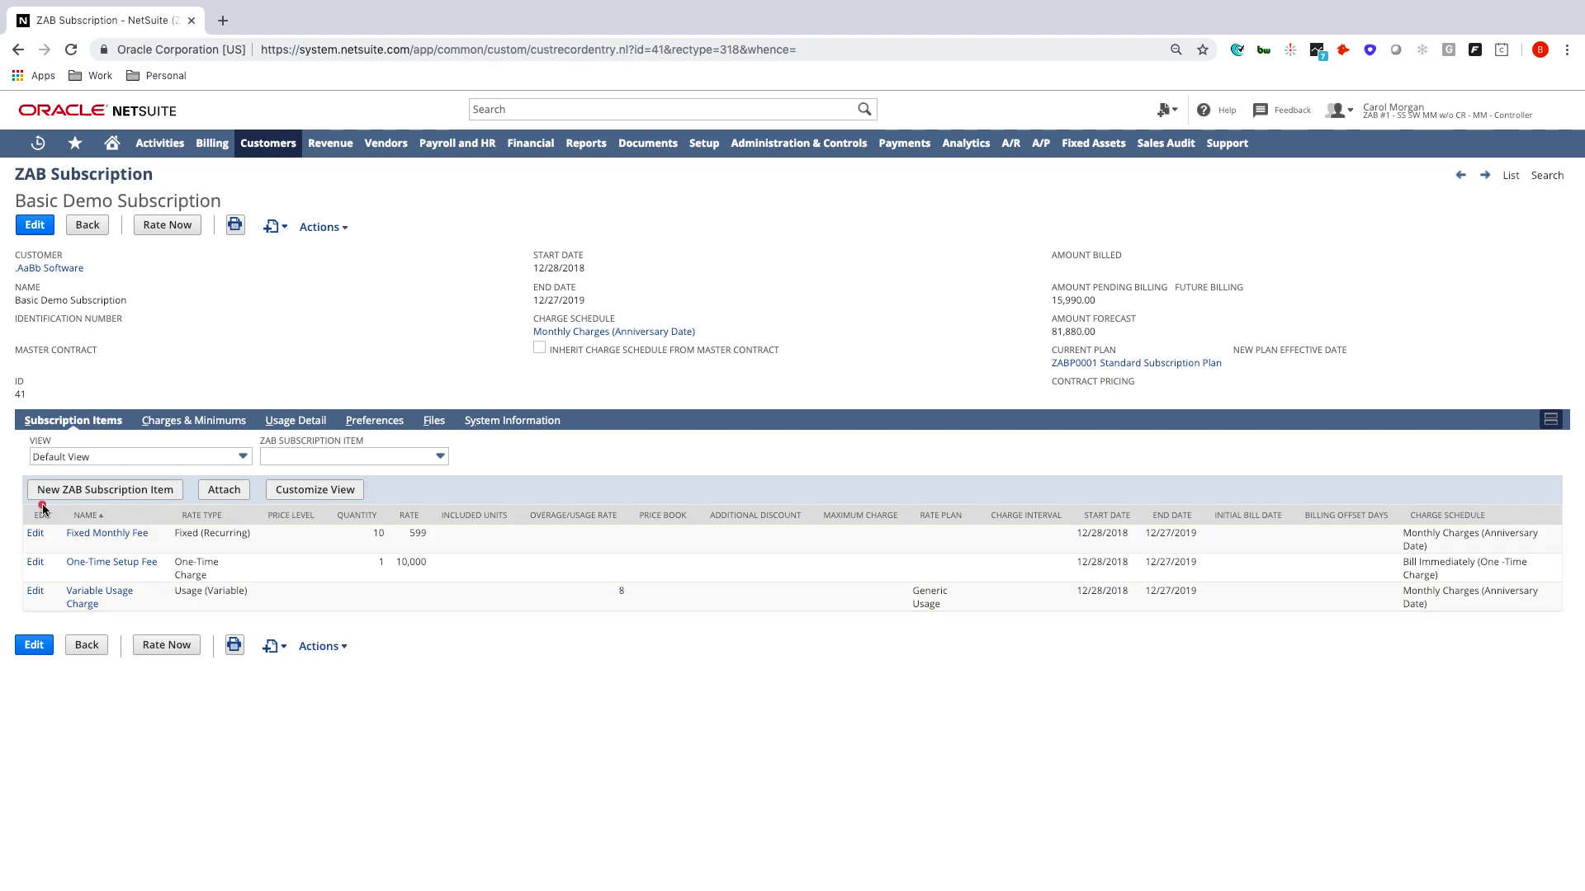
# Step: Review the names, rate types, quantities and rates of the subscription items, including the overage/usage rate of the variable usage charge
pyautogui.moveTo(41, 505)
pyautogui.mouseDown()
pyautogui.moveTo(157, 551)
pyautogui.moveTo(163, 629)
pyautogui.moveTo(162, 614)
pyautogui.mouseUp()
pyautogui.moveTo(166, 502)
pyautogui.mouseDown()
pyautogui.moveTo(271, 577)
pyautogui.moveTo(282, 607)
pyautogui.moveTo(446, 614)
pyautogui.mouseUp()
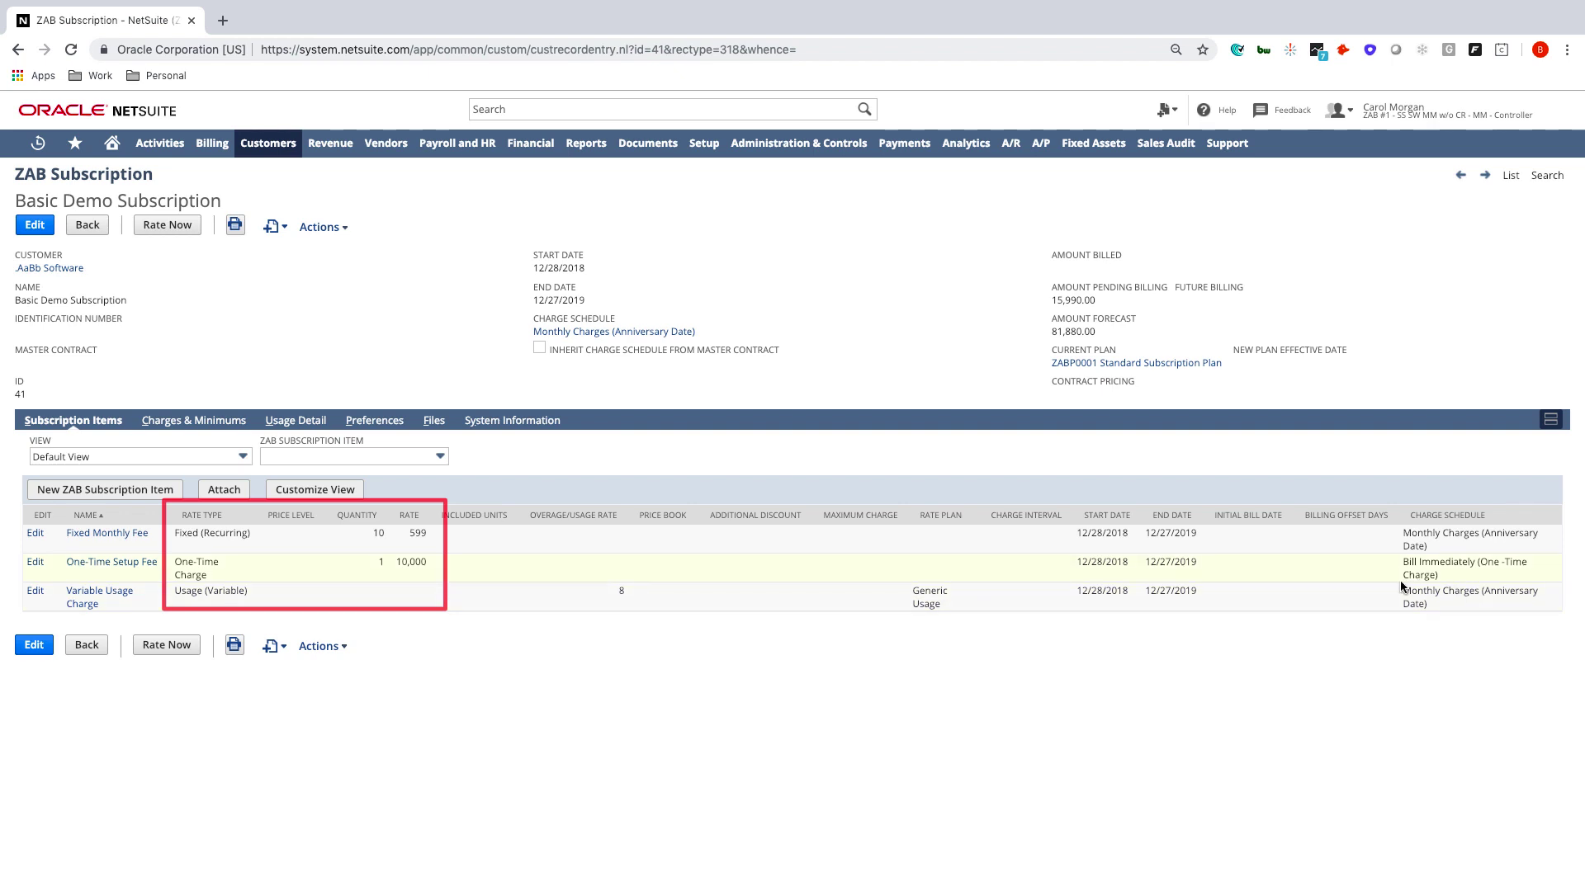
pyautogui.moveTo(571, 568)
pyautogui.mouseDown()
pyautogui.moveTo(599, 617)
pyautogui.moveTo(658, 614)
pyautogui.mouseUp()
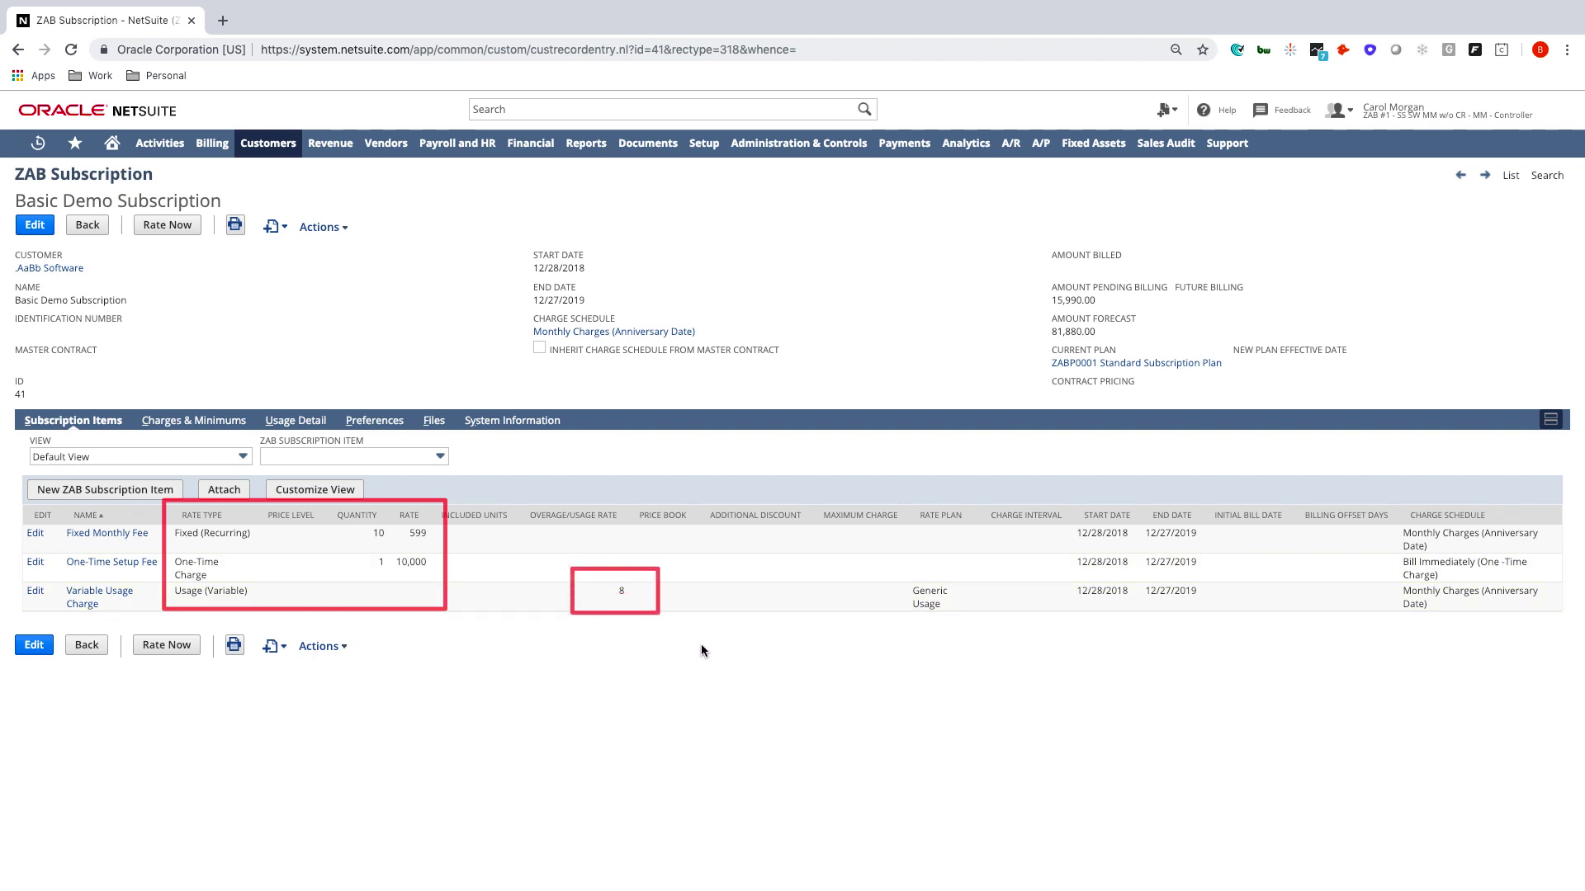
pyautogui.press('Escape')
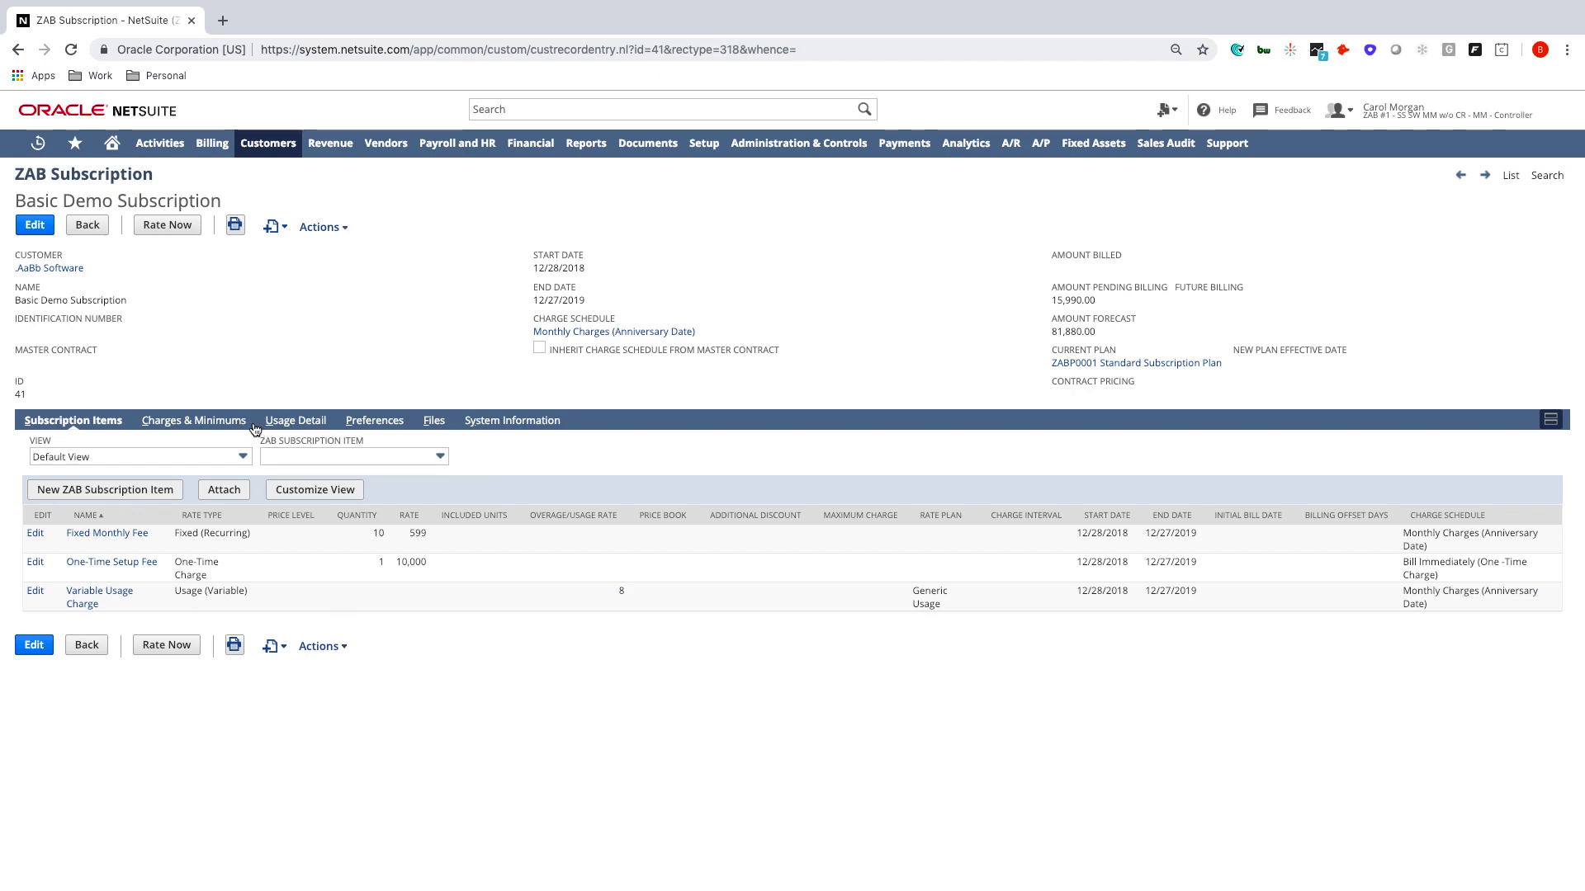
# Step: View the subscription's charges, filter them to the One-Time charge type and examine the amount and bill date
pyautogui.click(208, 421)
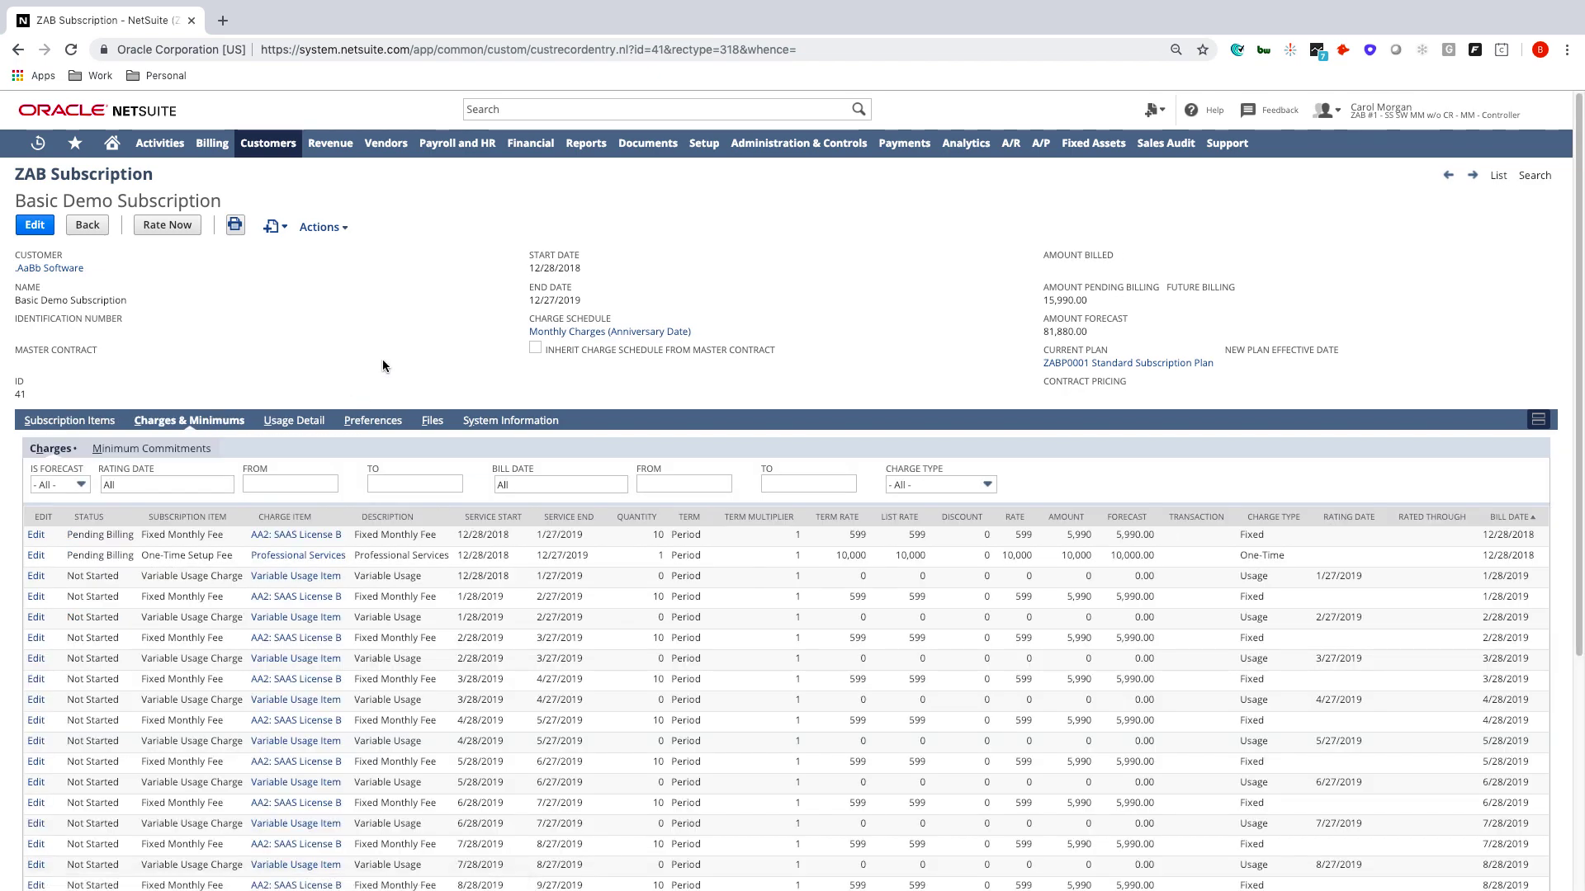
pyautogui.scroll(-2, 753, 567)
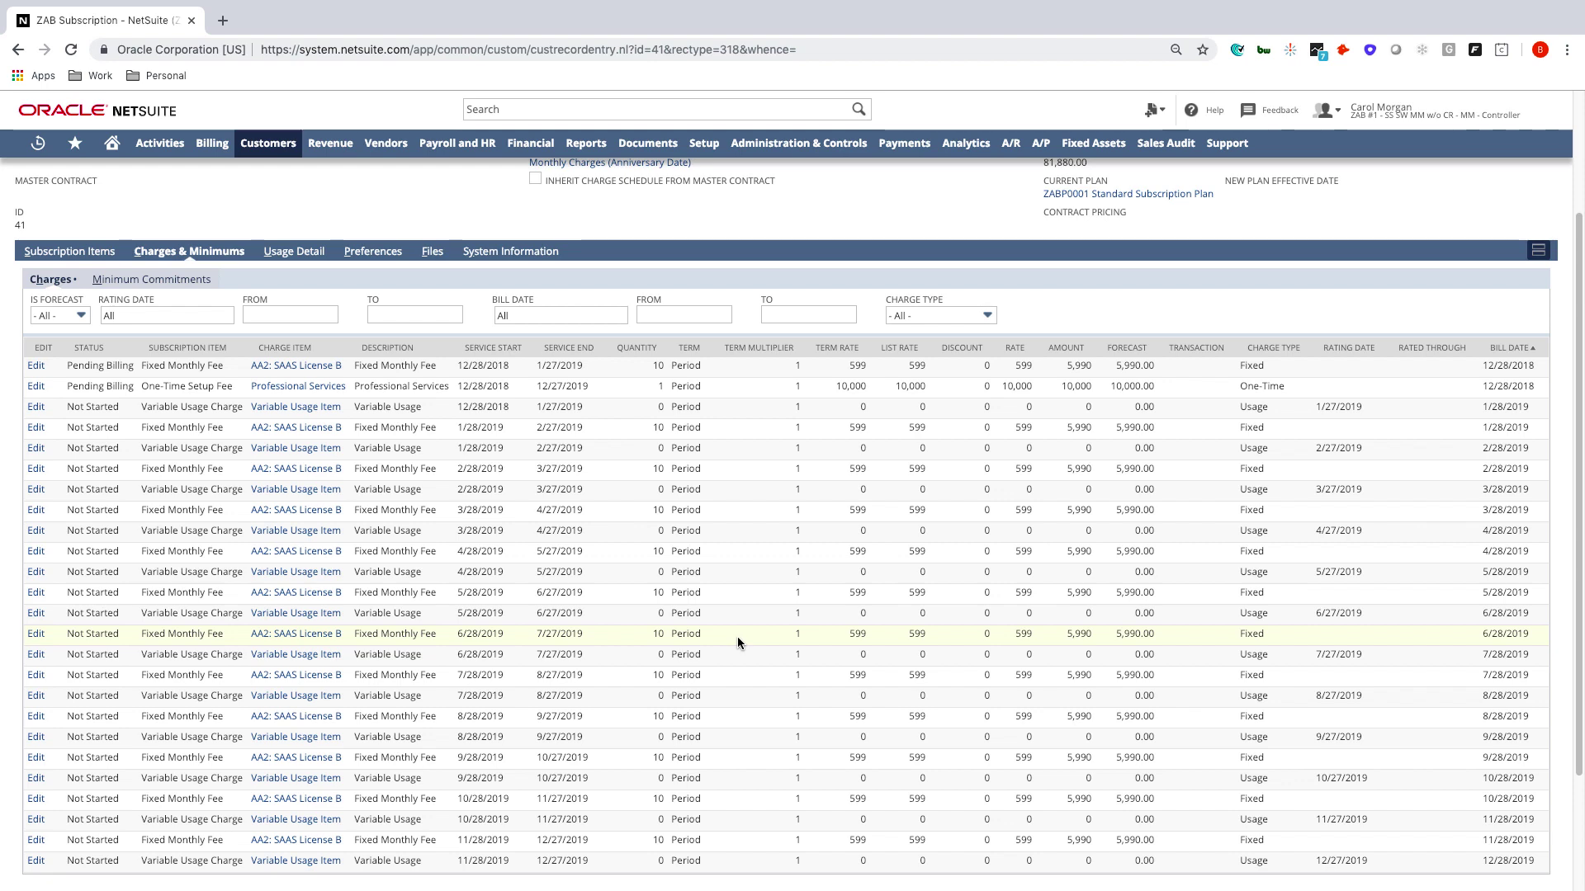
pyautogui.scroll(2, 736, 637)
pyautogui.click(959, 456)
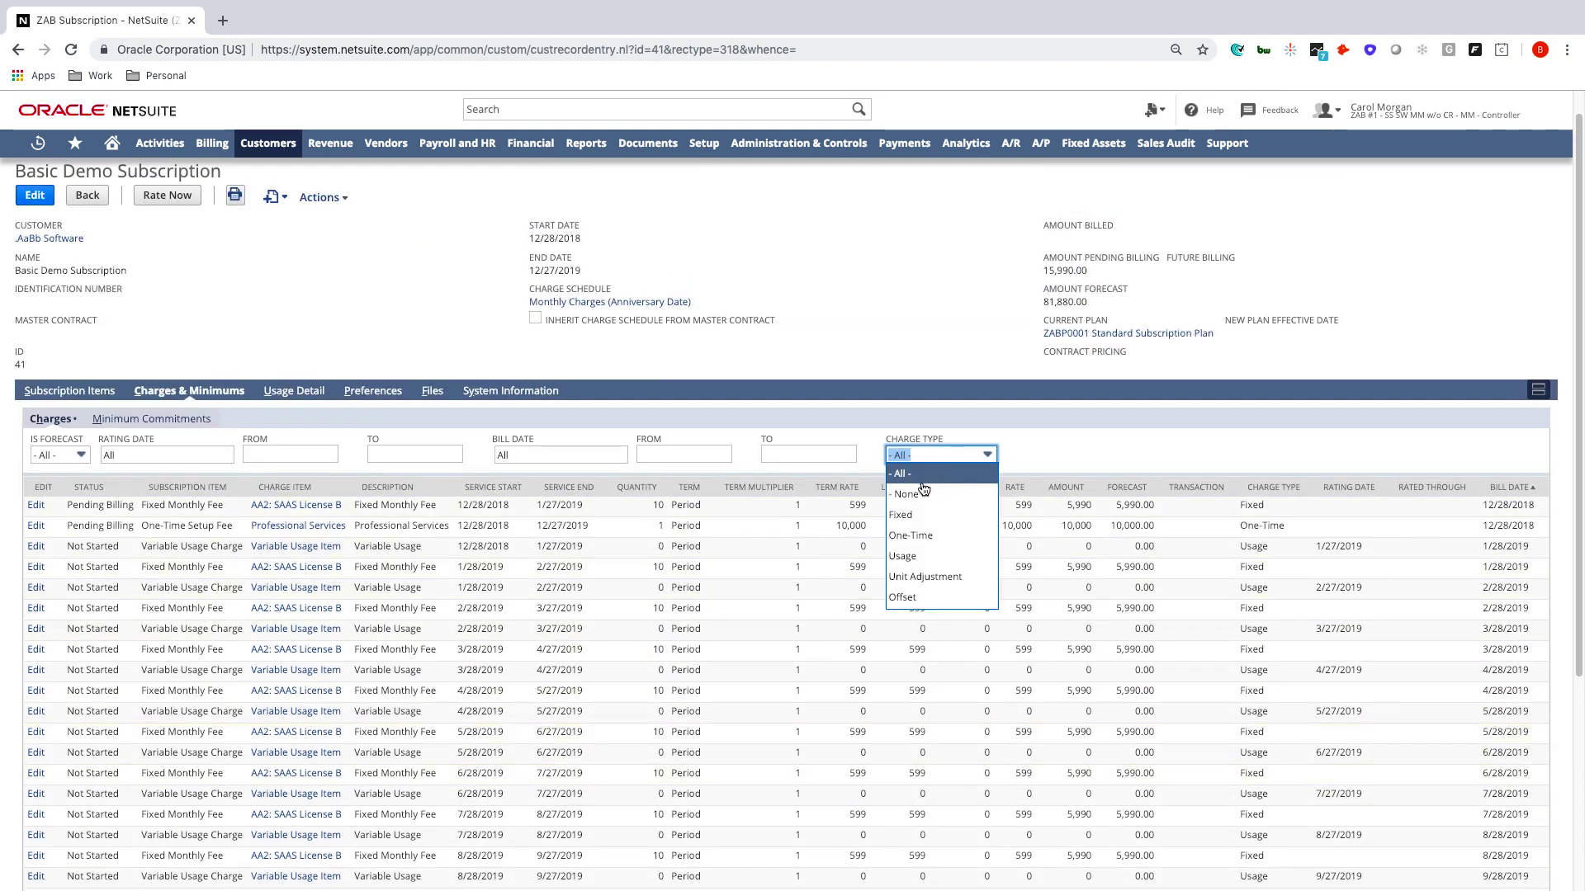
pyautogui.click(916, 536)
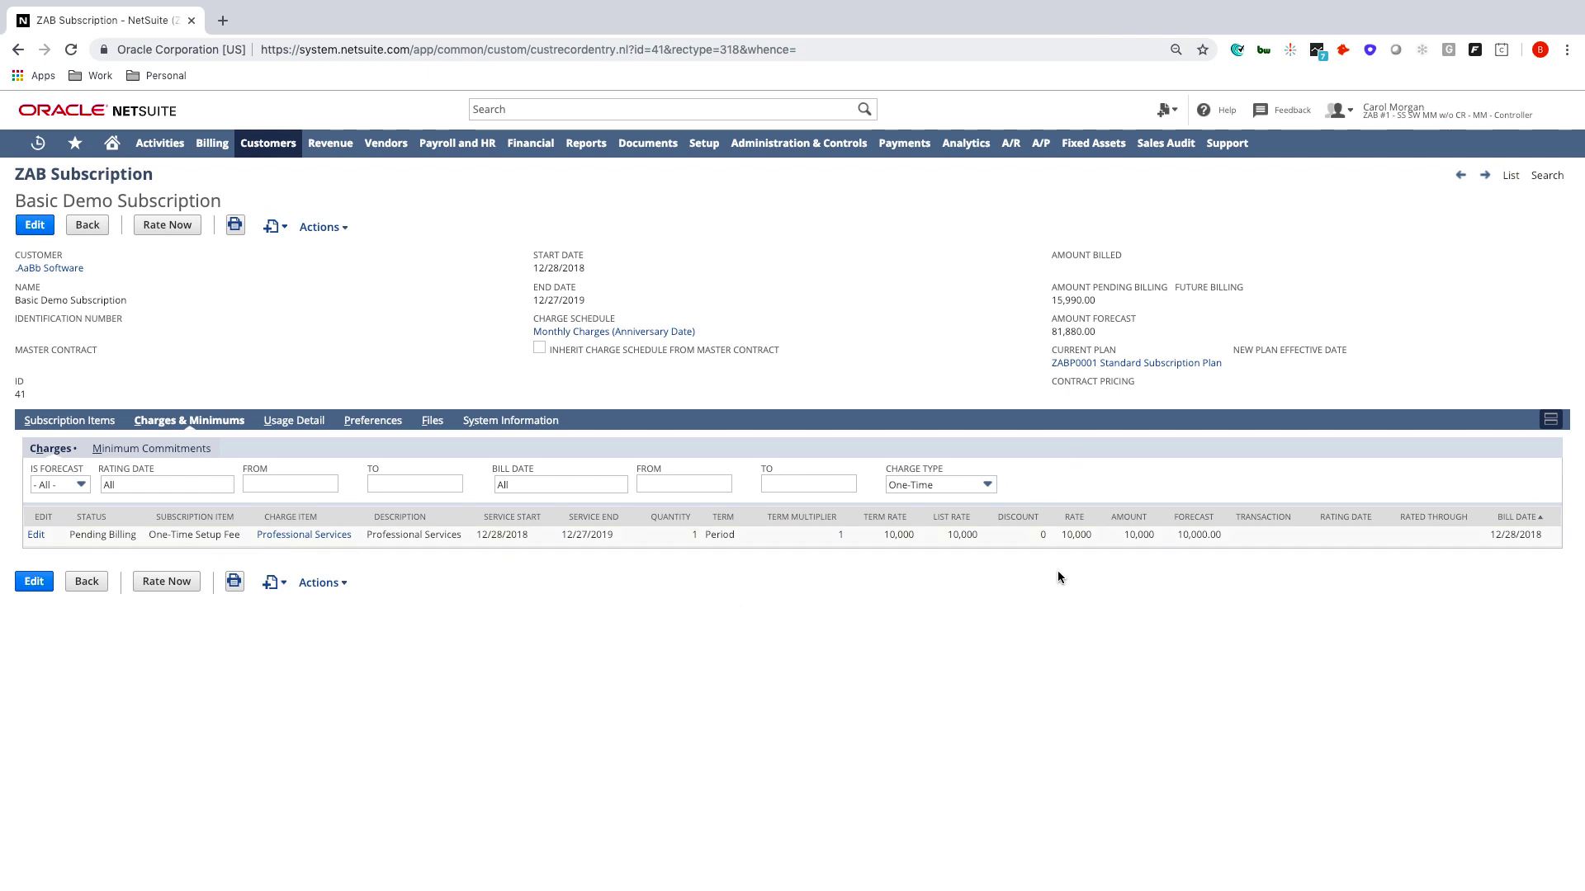
pyautogui.moveTo(1105, 501); pyautogui.dragTo(1163, 547)
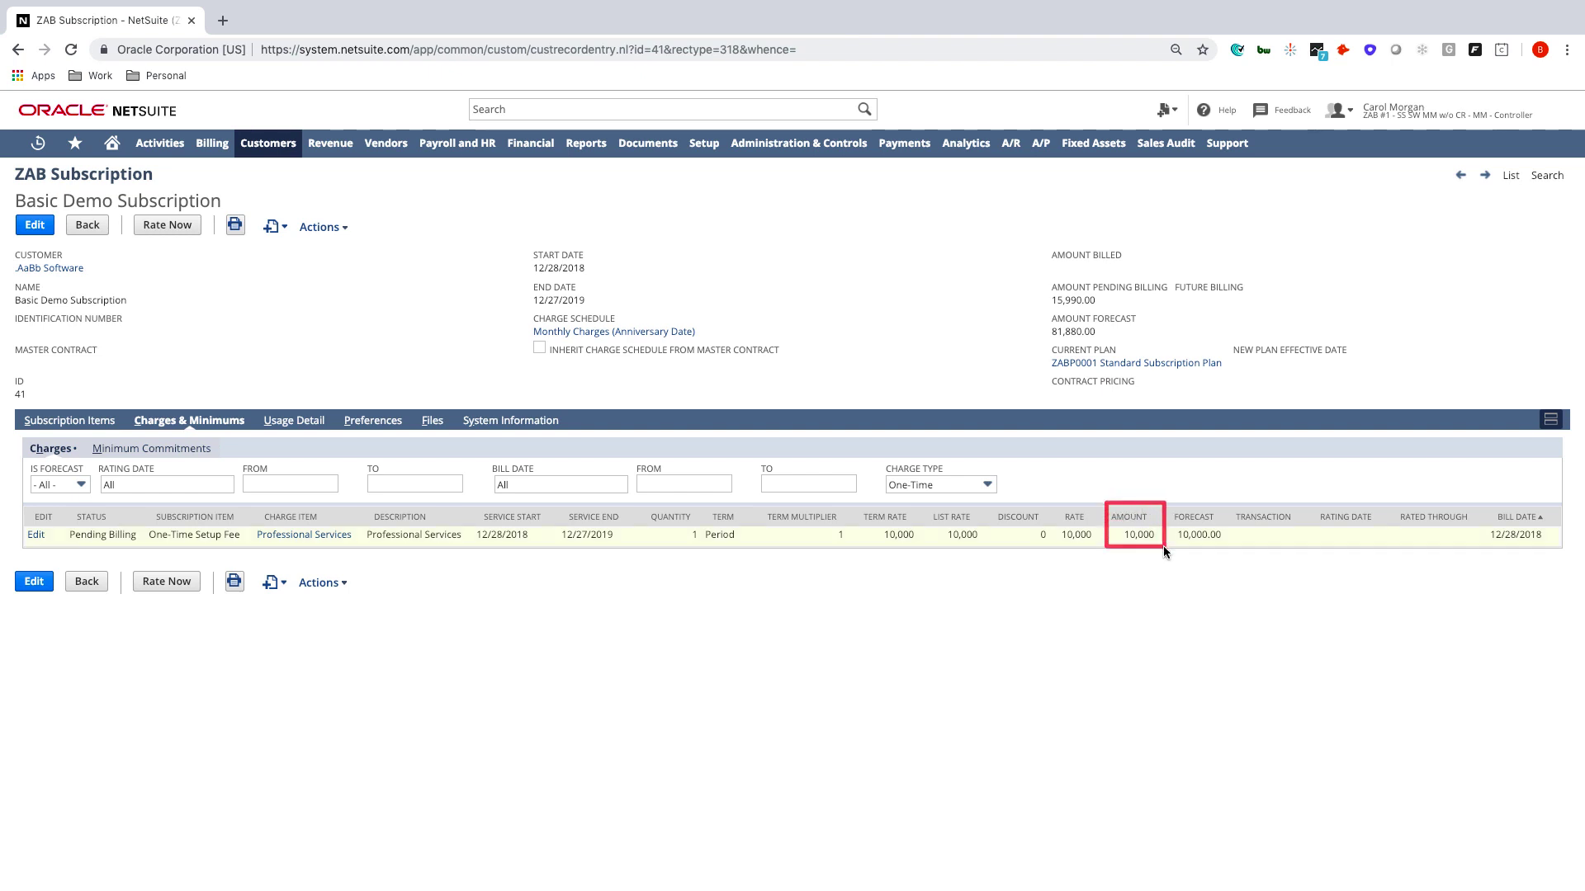
pyautogui.moveTo(1482, 501); pyautogui.dragTo(1555, 549)
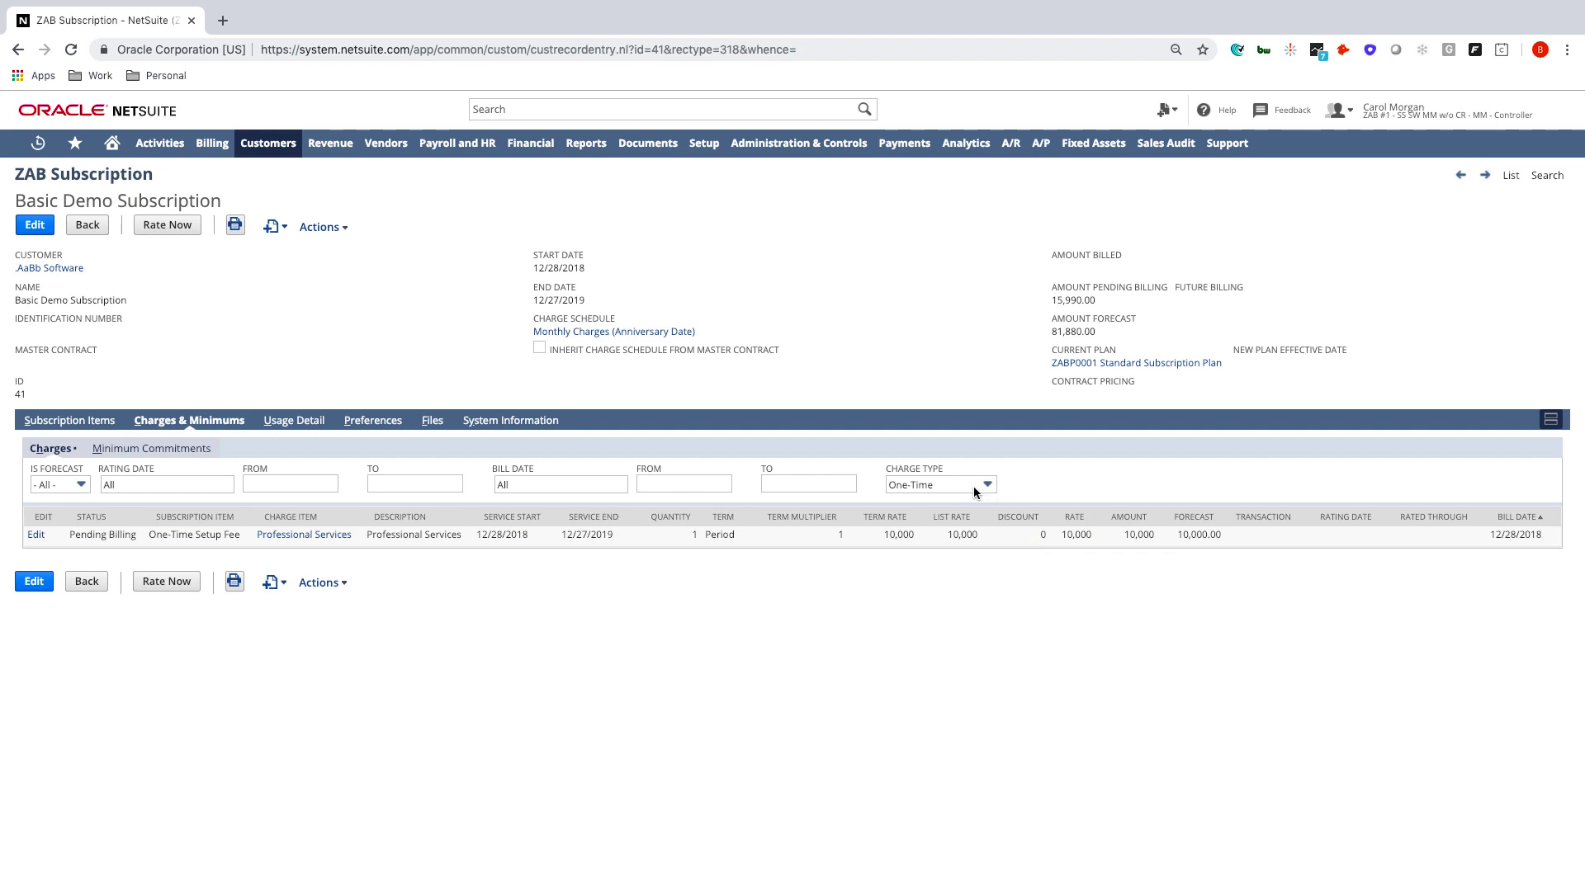
# Step: Filter the charges to the Fixed charge type and examine their monthly amount and bill dates
pyautogui.click(929, 485)
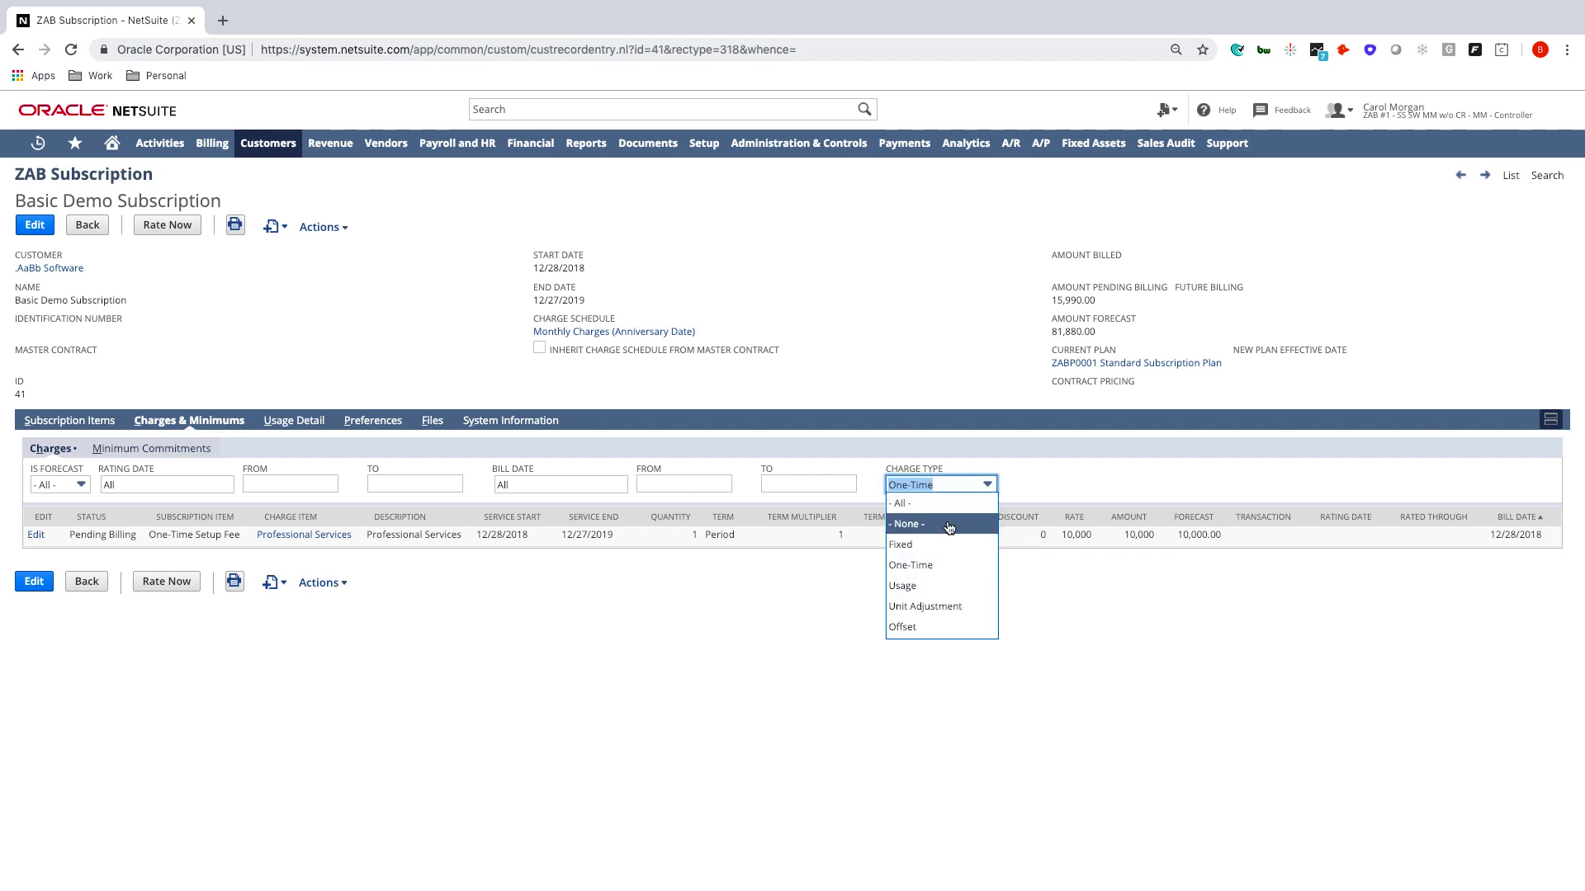
pyautogui.click(908, 544)
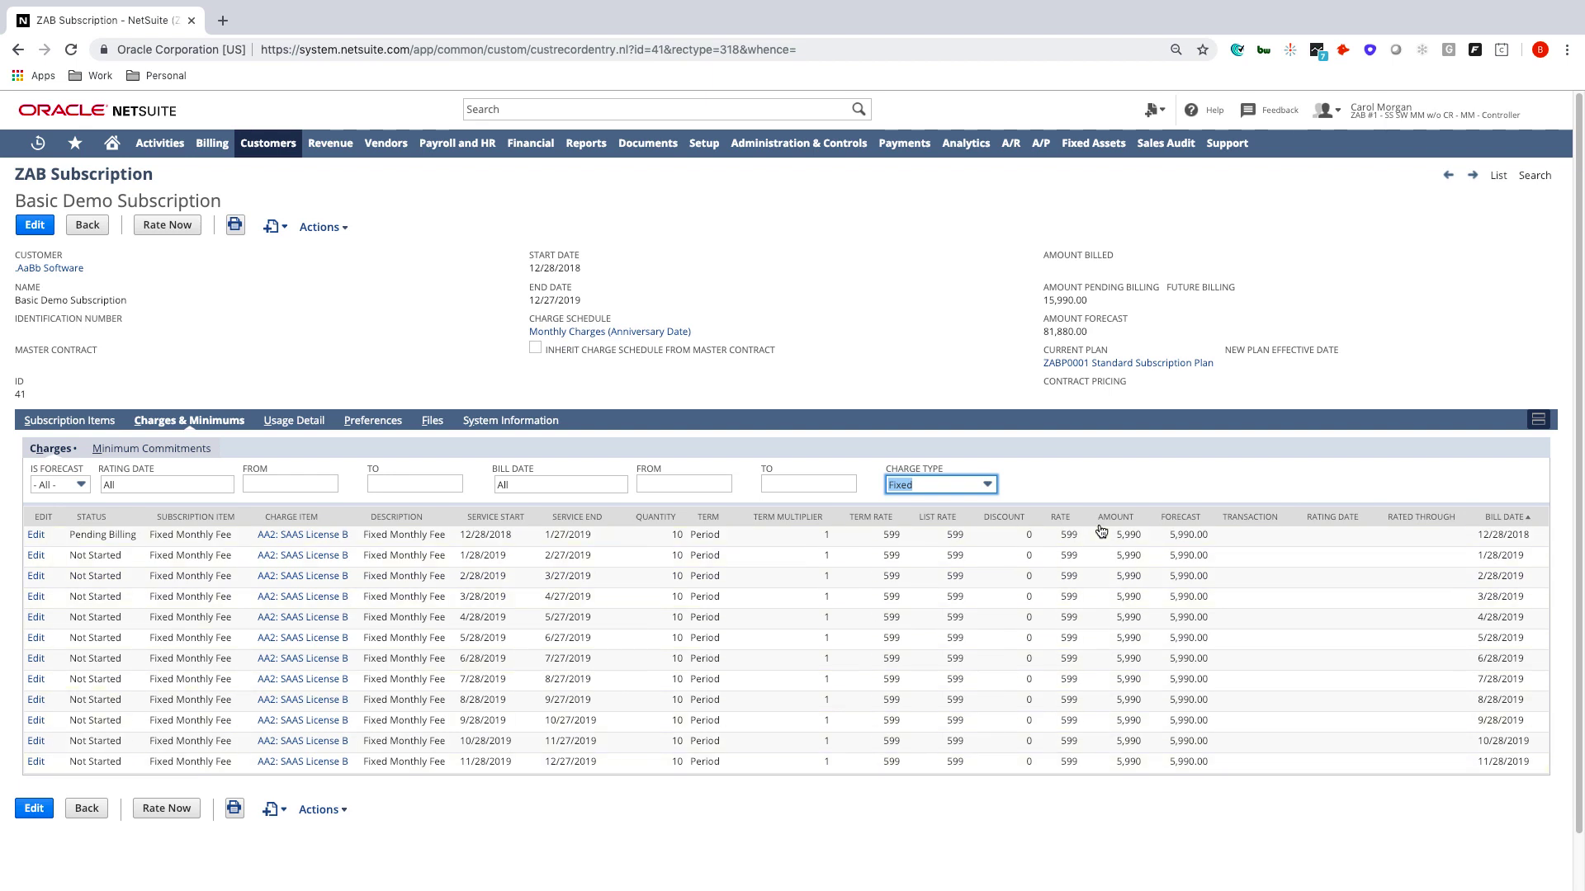
pyautogui.moveTo(1097, 508); pyautogui.dragTo(1154, 549)
pyautogui.moveTo(1471, 504)
pyautogui.mouseDown()
pyautogui.moveTo(1540, 546)
pyautogui.moveTo(1540, 780)
pyautogui.mouseUp()
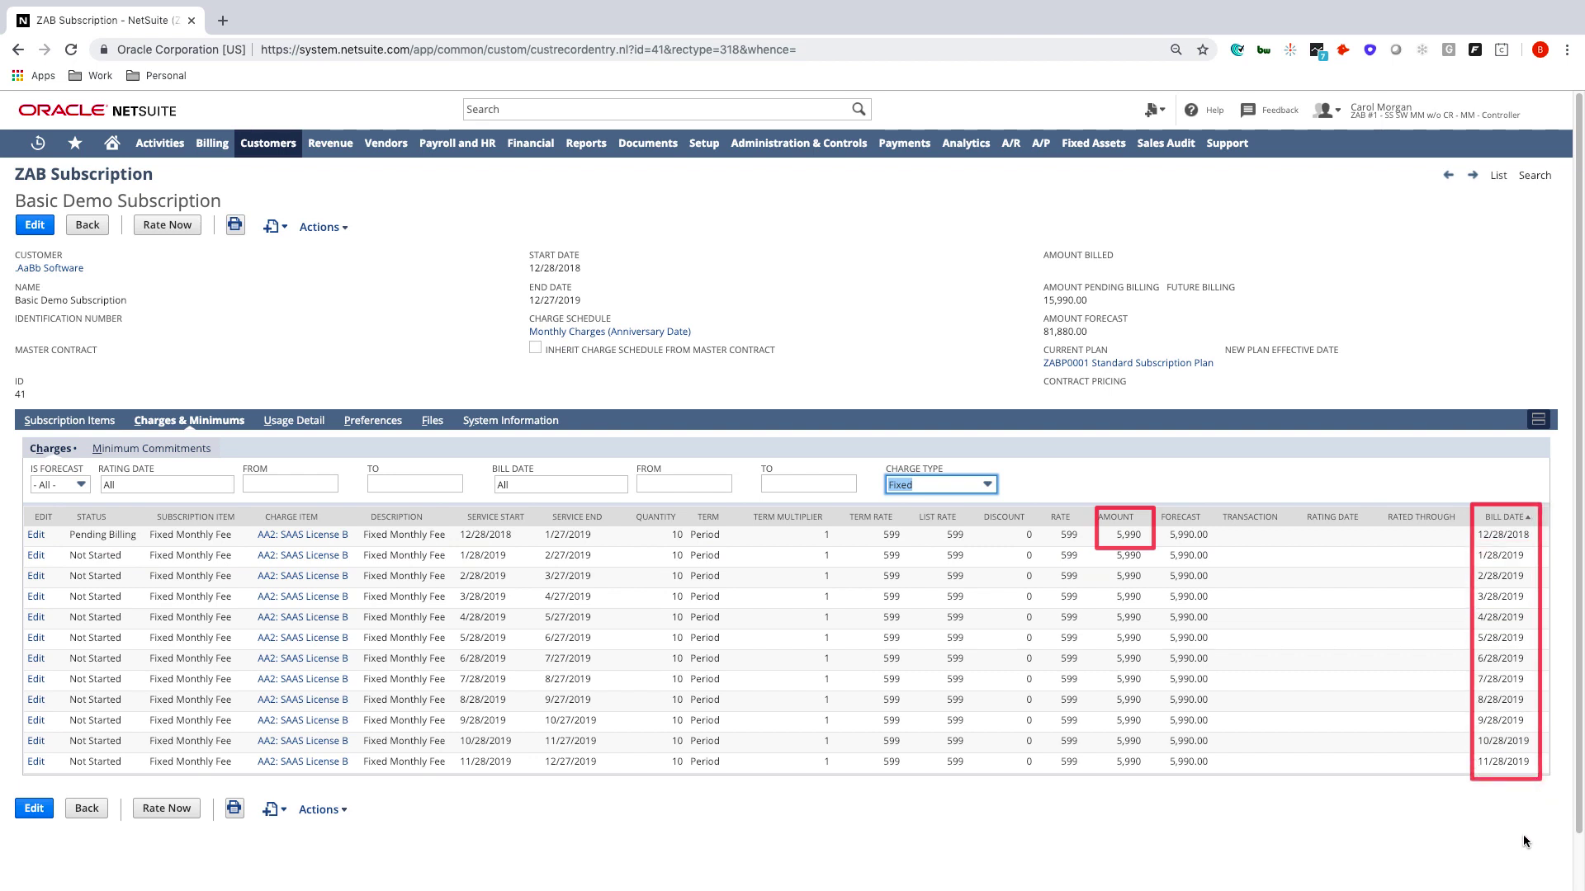
# Step: Filter the charges to the Usage charge type and examine their bill dates and the first service period
pyautogui.click(950, 486)
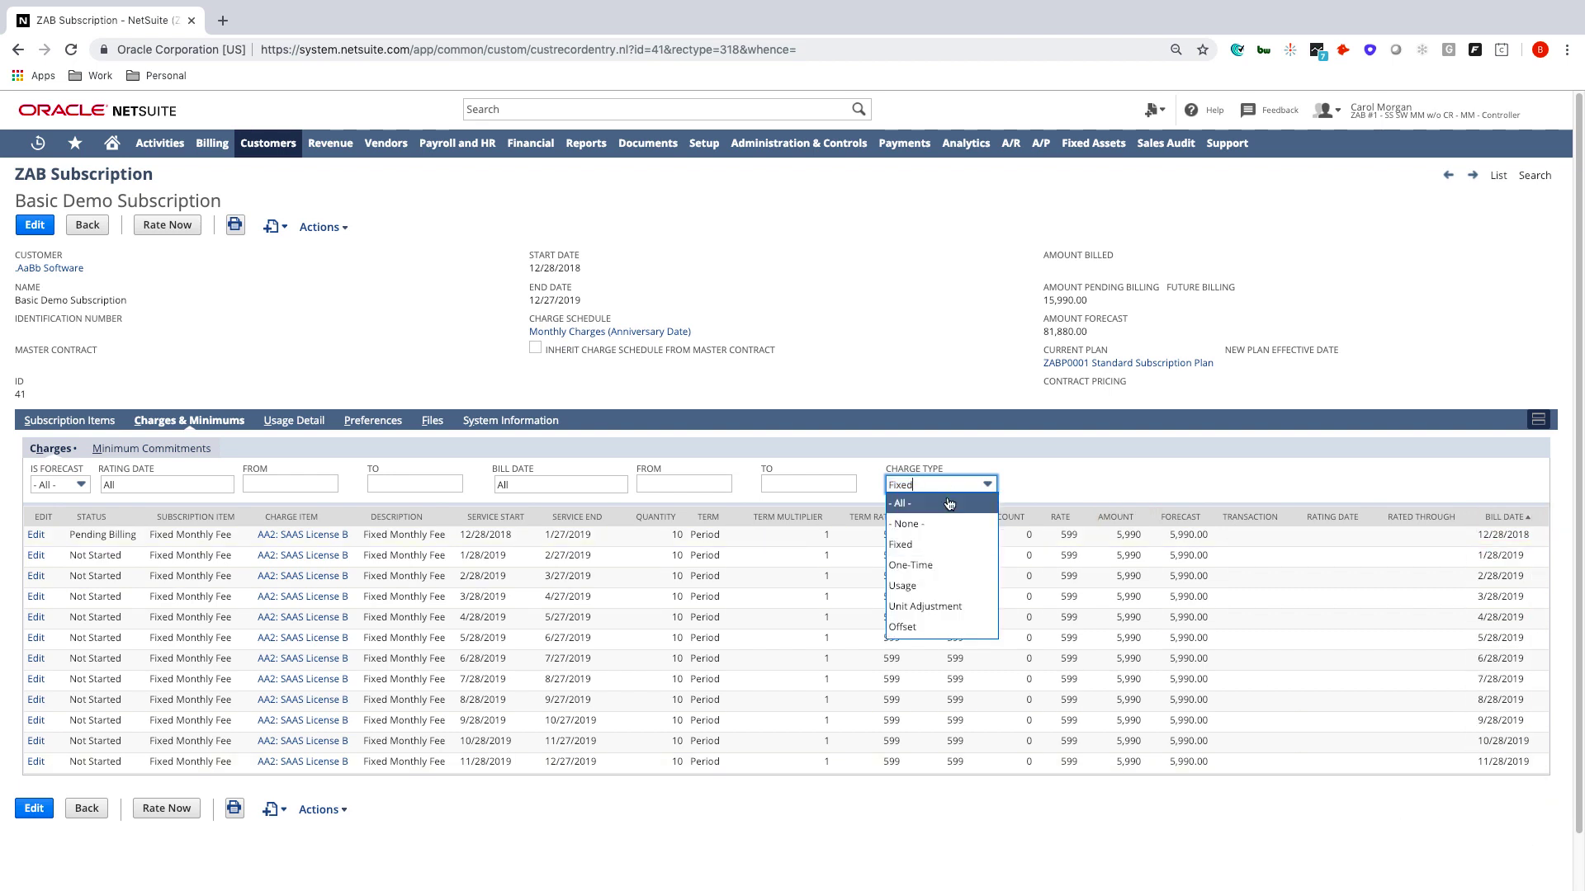
pyautogui.click(908, 586)
pyautogui.click(1078, 485)
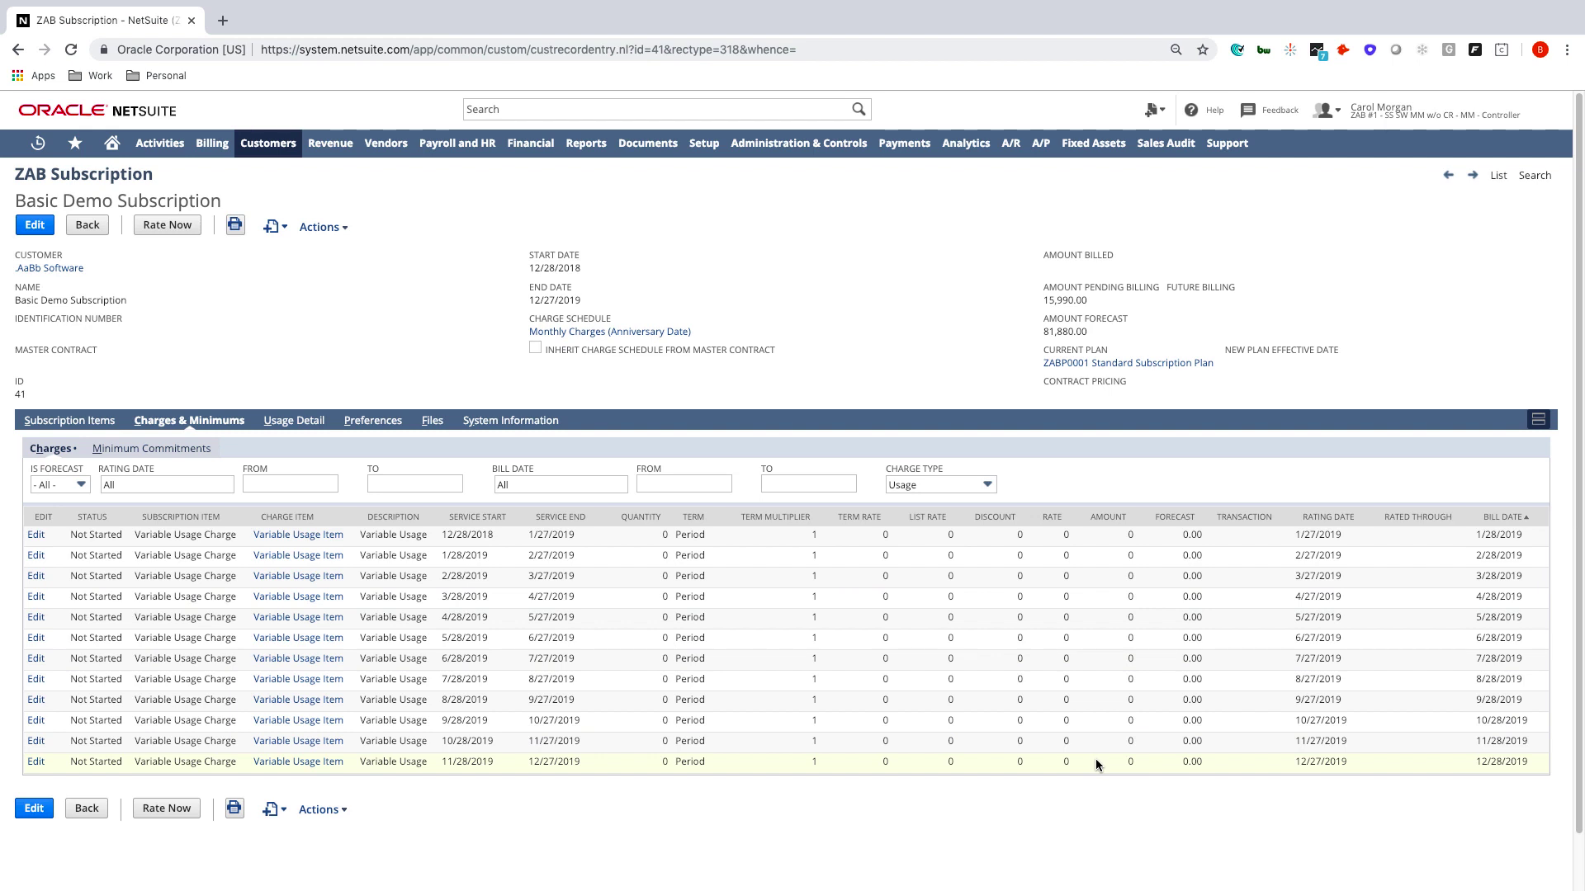
pyautogui.moveTo(1467, 507)
pyautogui.mouseDown()
pyautogui.moveTo(1532, 544)
pyautogui.moveTo(1532, 780)
pyautogui.mouseUp()
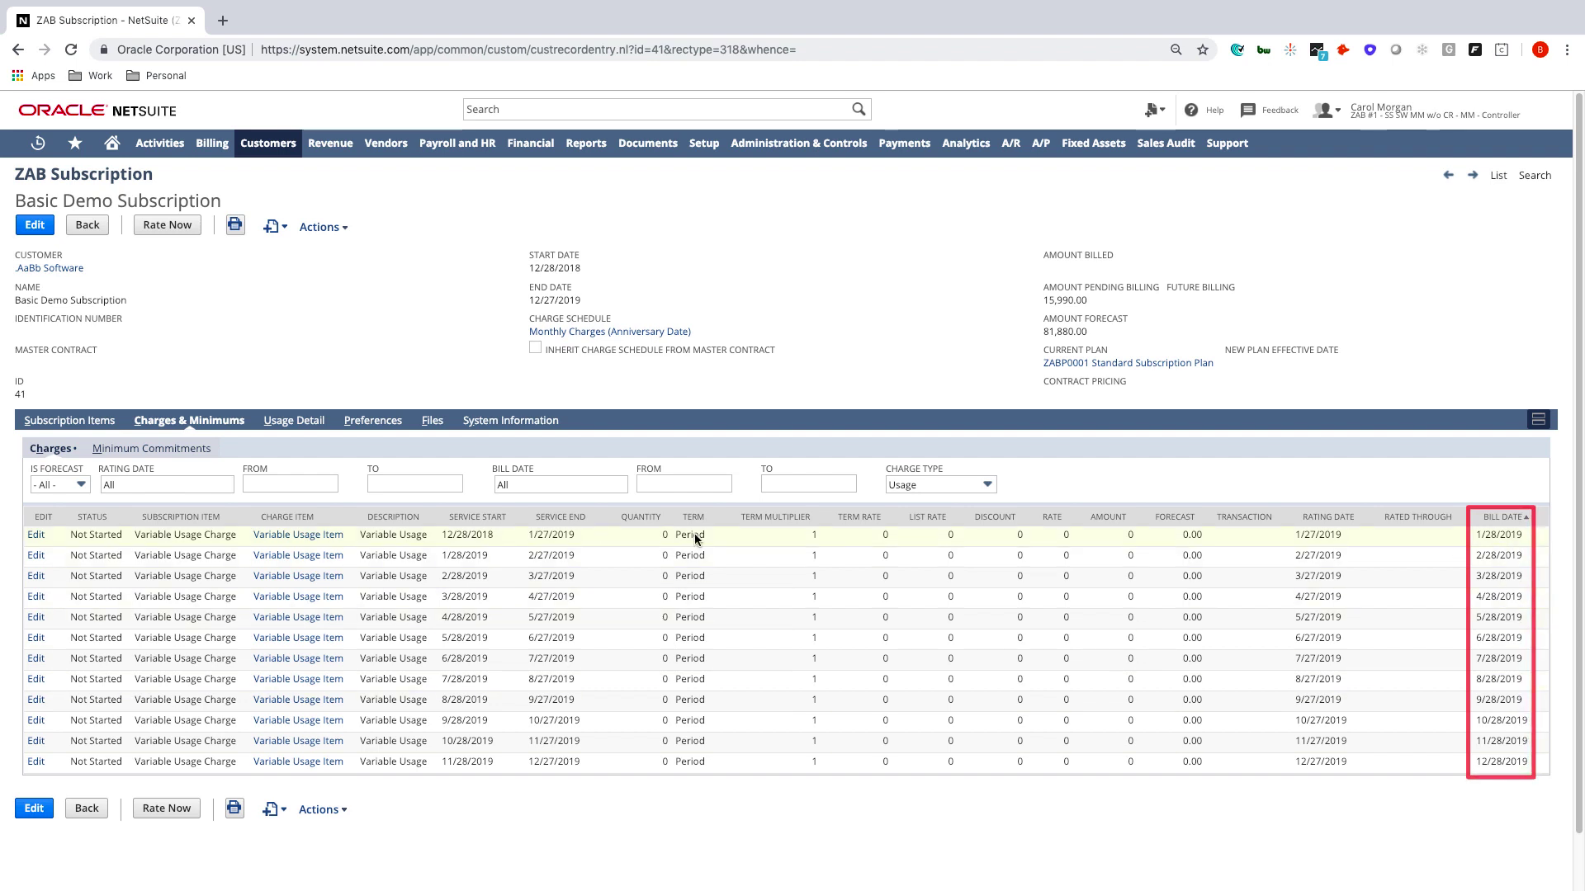
pyautogui.moveTo(432, 506); pyautogui.dragTo(605, 550)
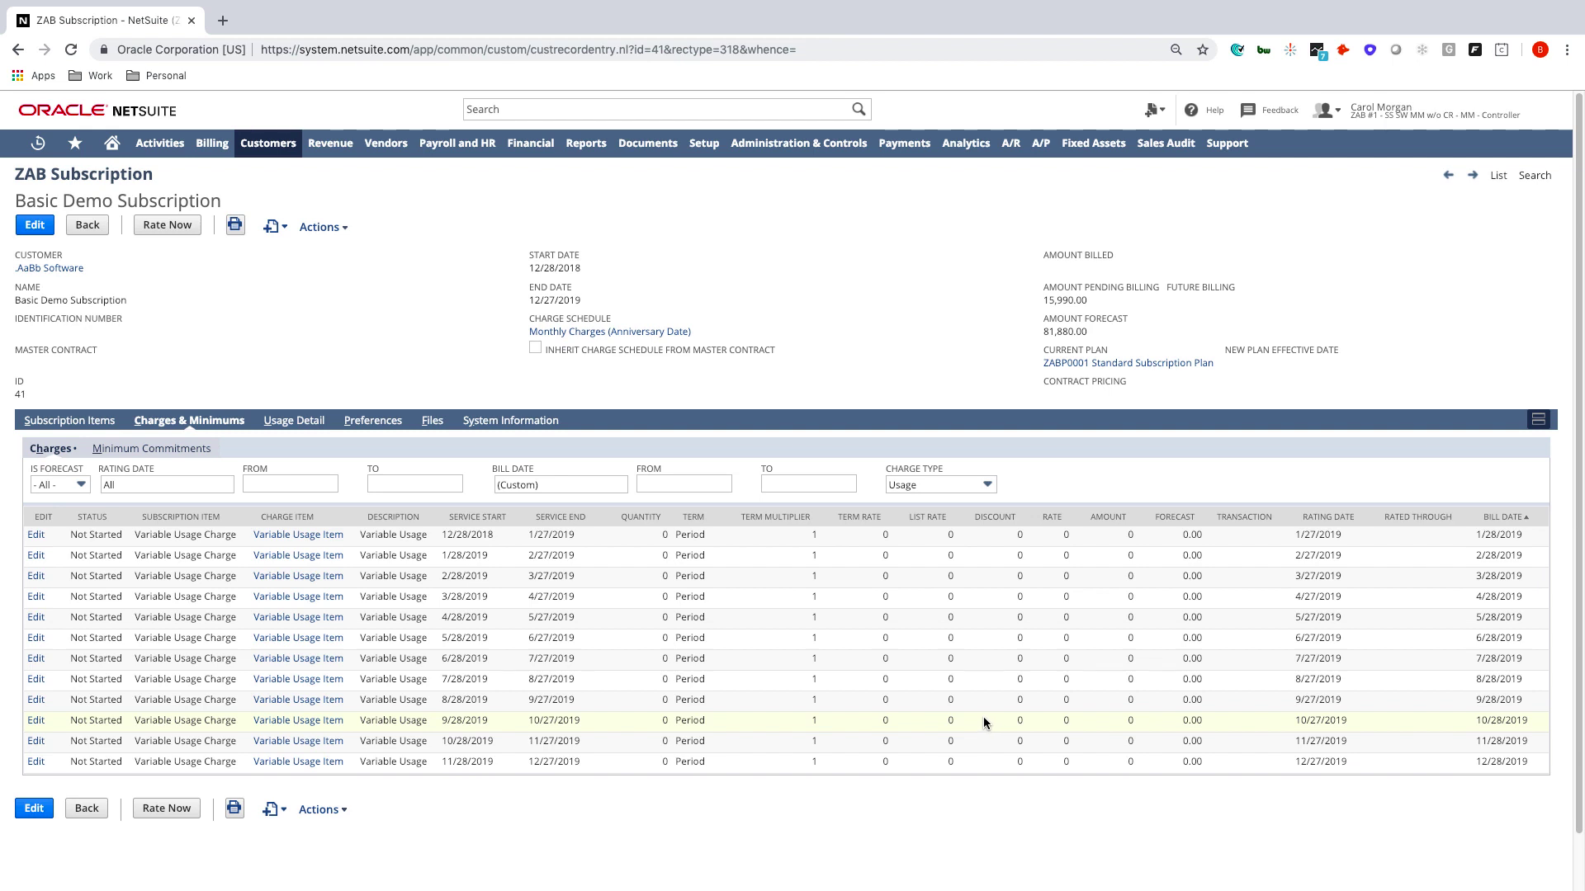
# Step: Show charges of all types with a bill date from 12/28/2018 to 12/28/2018
pyautogui.click(690, 486)
pyautogui.write('12/28/2018')
pyautogui.click(798, 487)
pyautogui.write('12/28/2018')
pyautogui.click(948, 484)
pyautogui.click(908, 501)
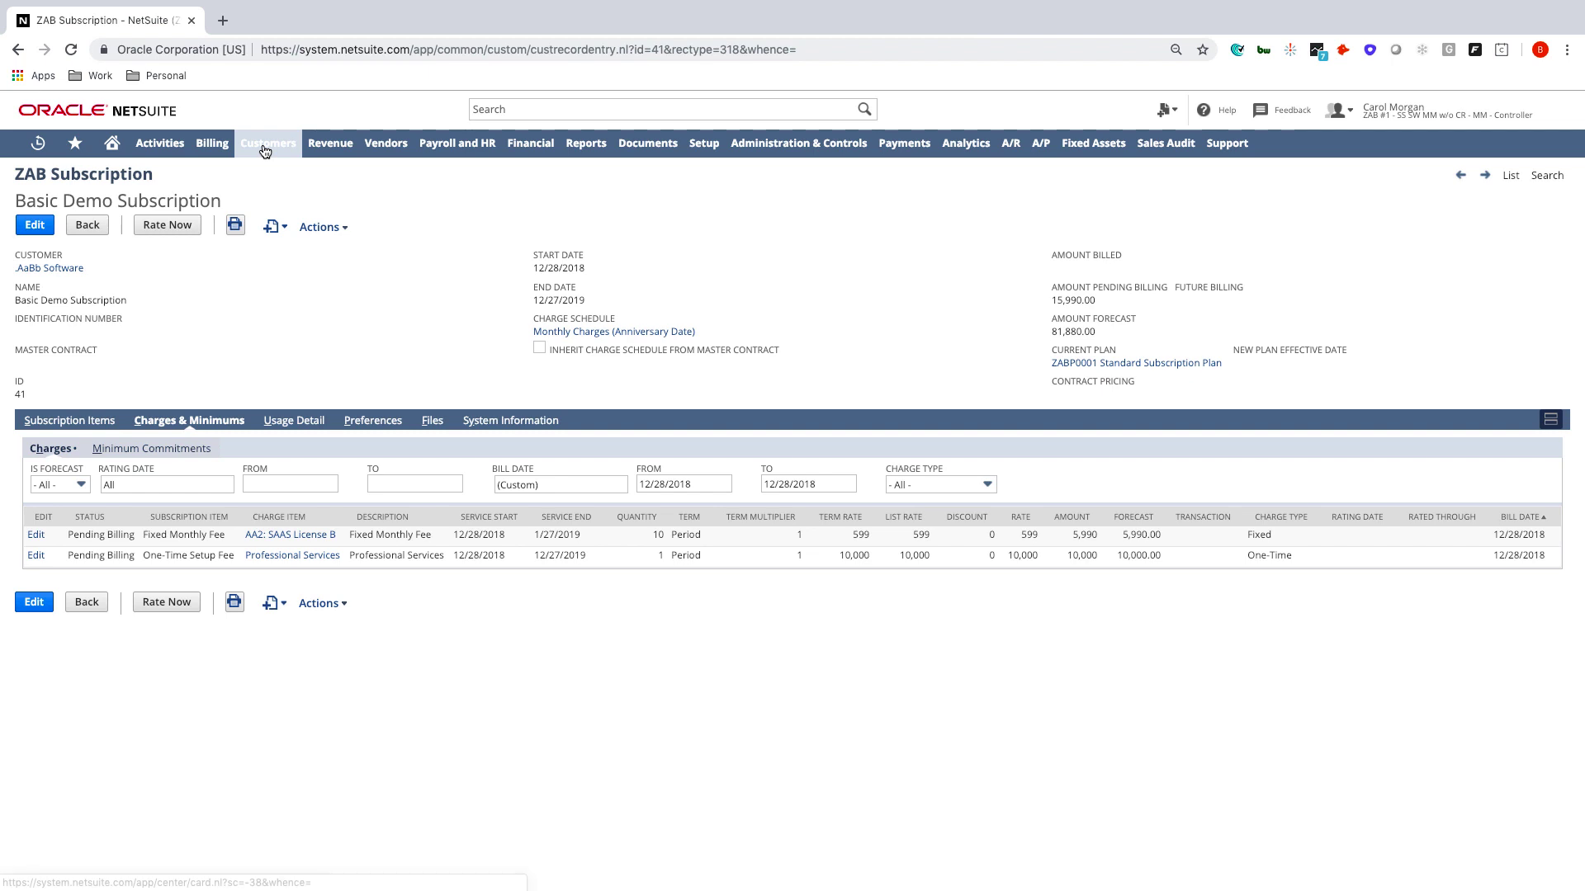
# Step: Open the Zone Advanced Billing Create Transactions page in a new browser tab and switch to it
pyautogui.moveTo(268, 143)
pyautogui.moveTo(312, 446)
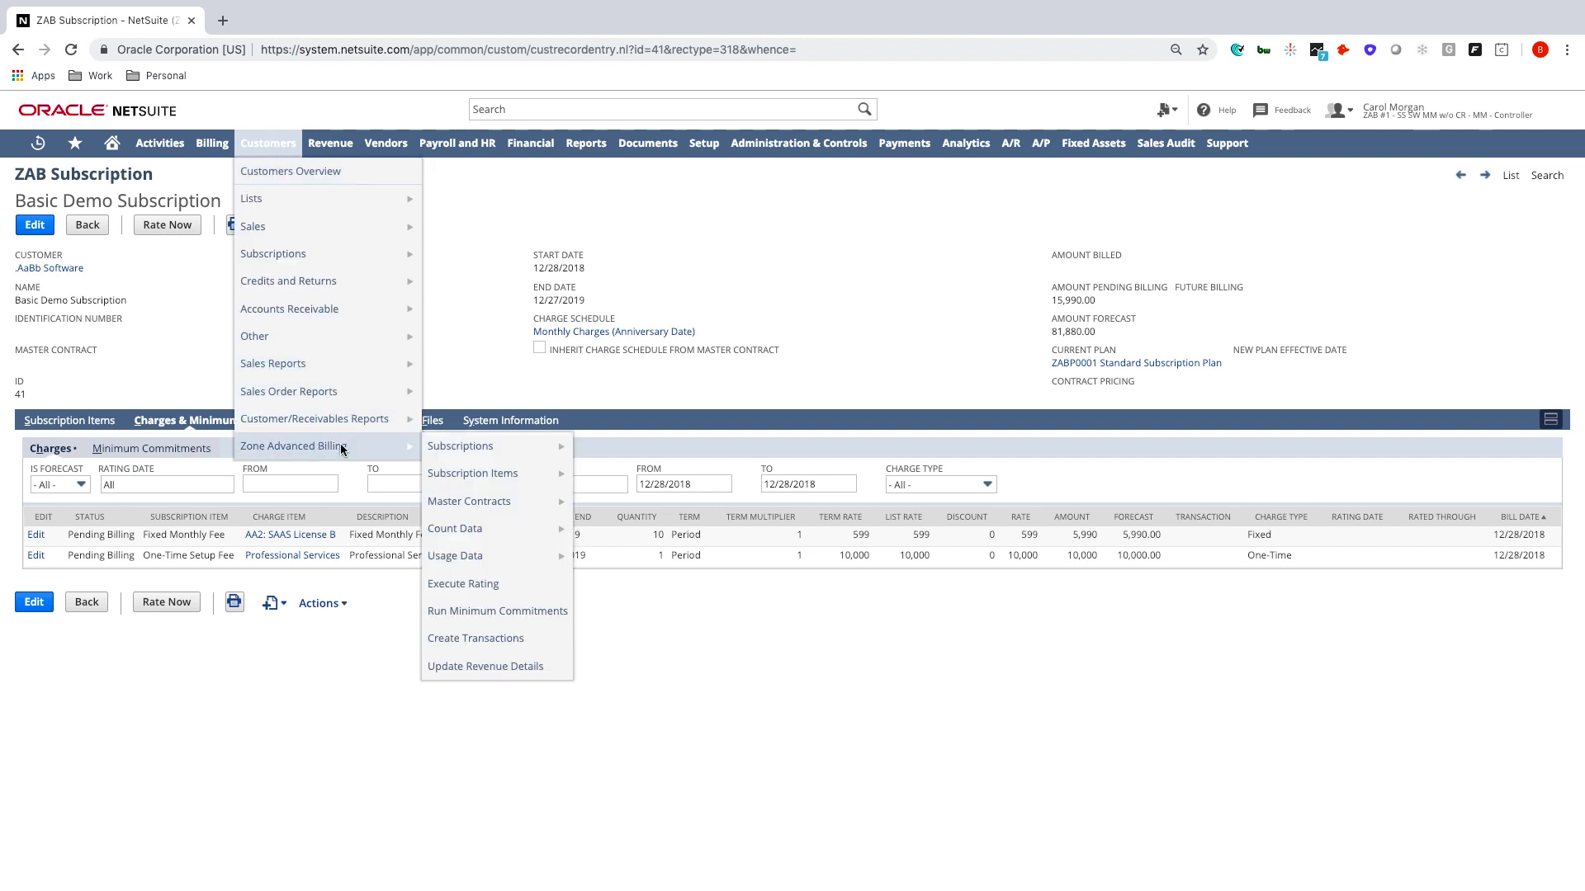
pyautogui.click(479, 642)
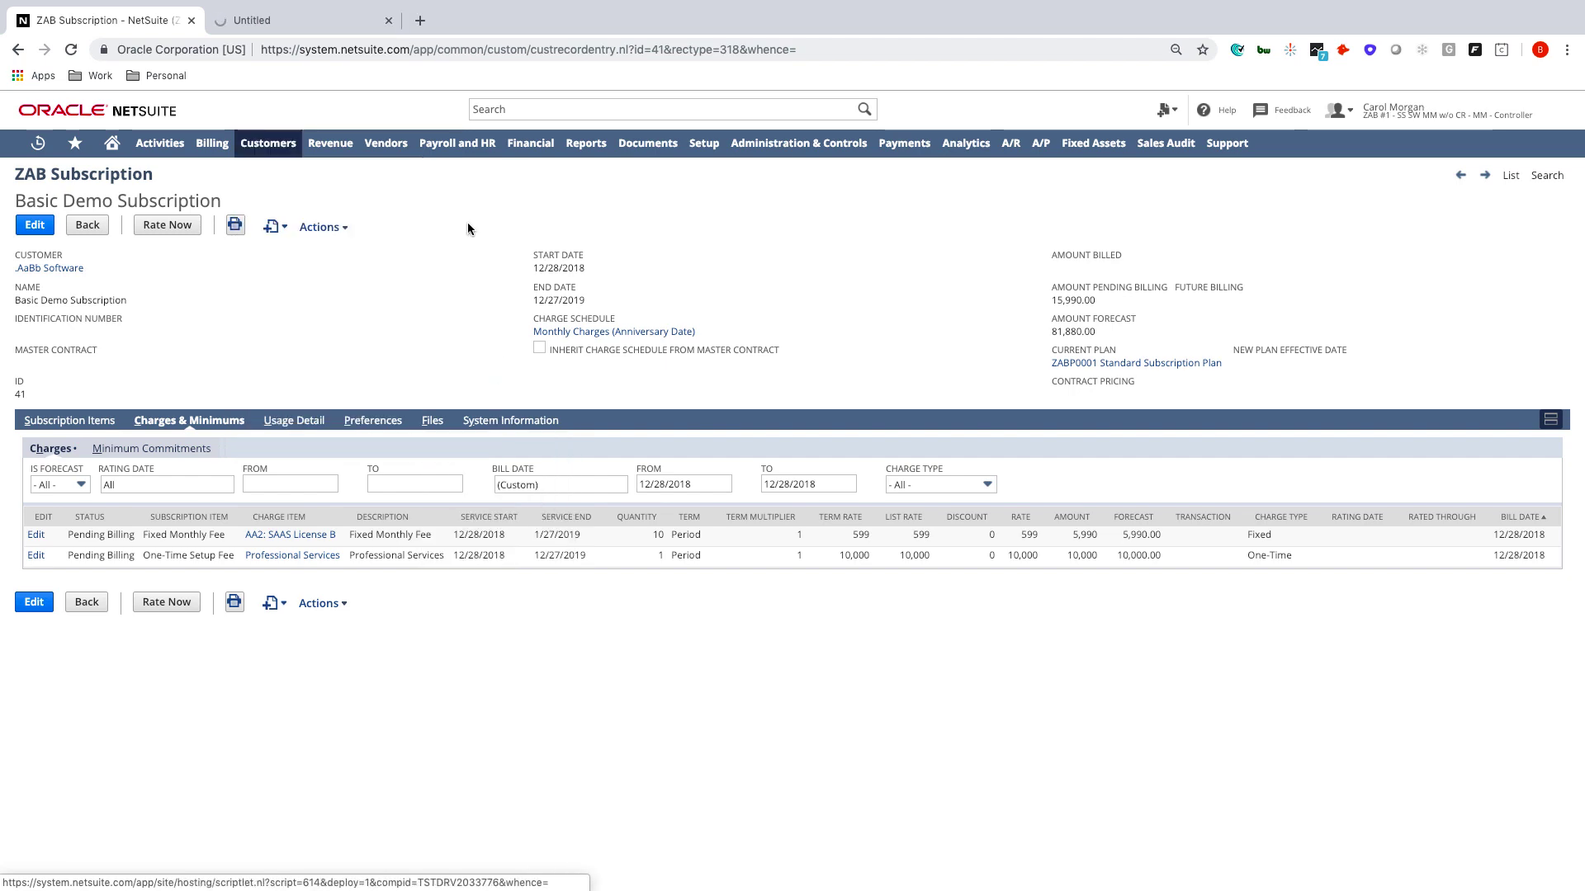
pyautogui.click(312, 24)
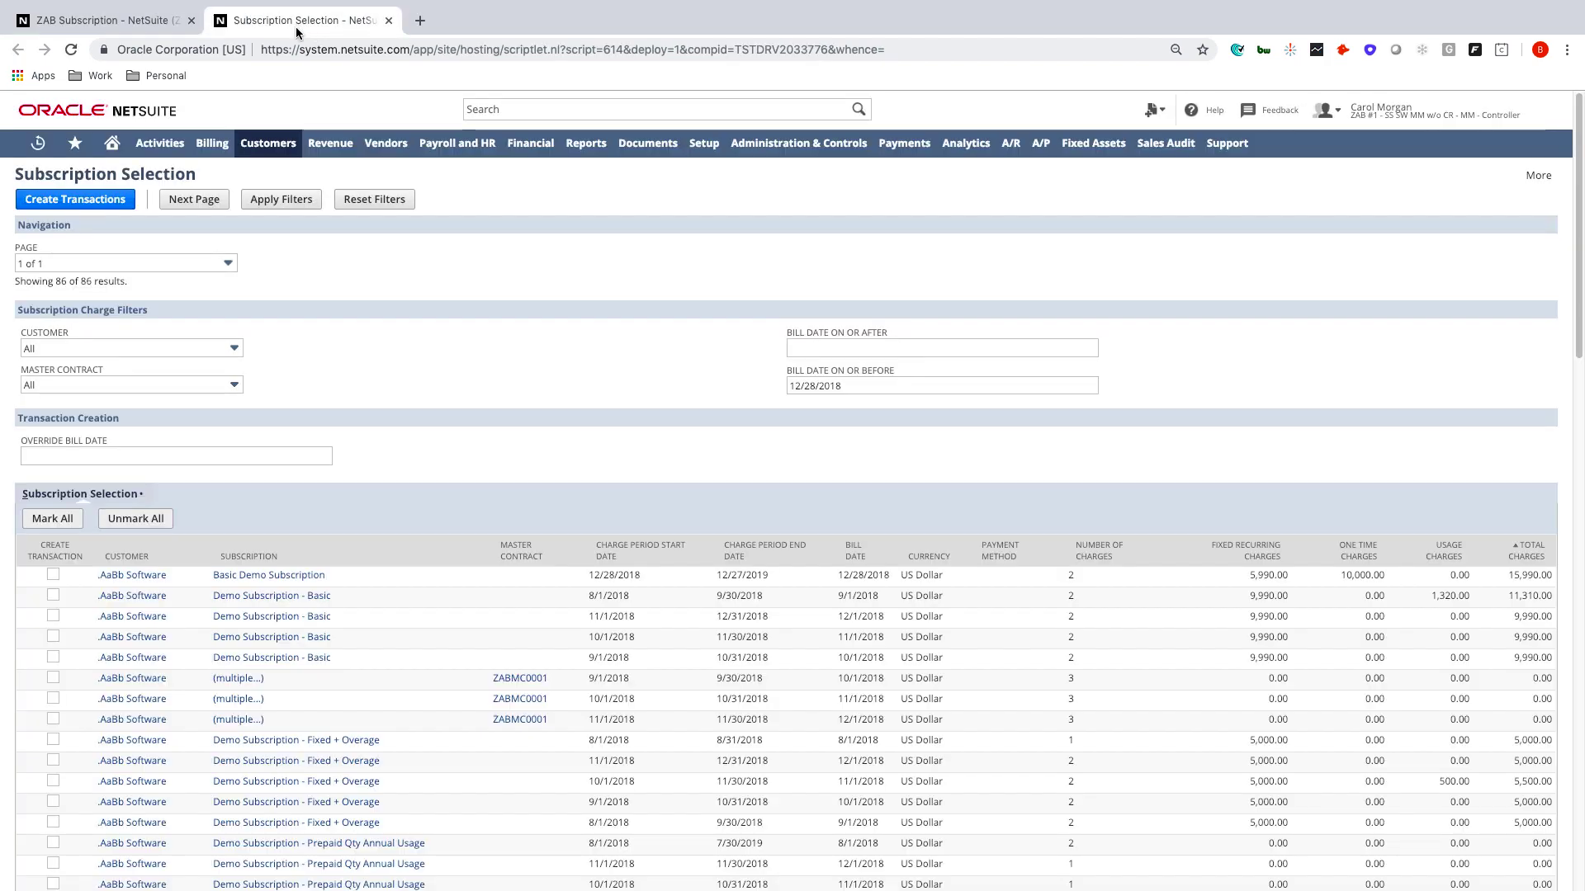
pyautogui.moveTo(1565, 192)
pyautogui.mouseDown()
pyautogui.moveTo(1573, 231)
pyautogui.moveTo(1572, 191)
pyautogui.mouseUp()
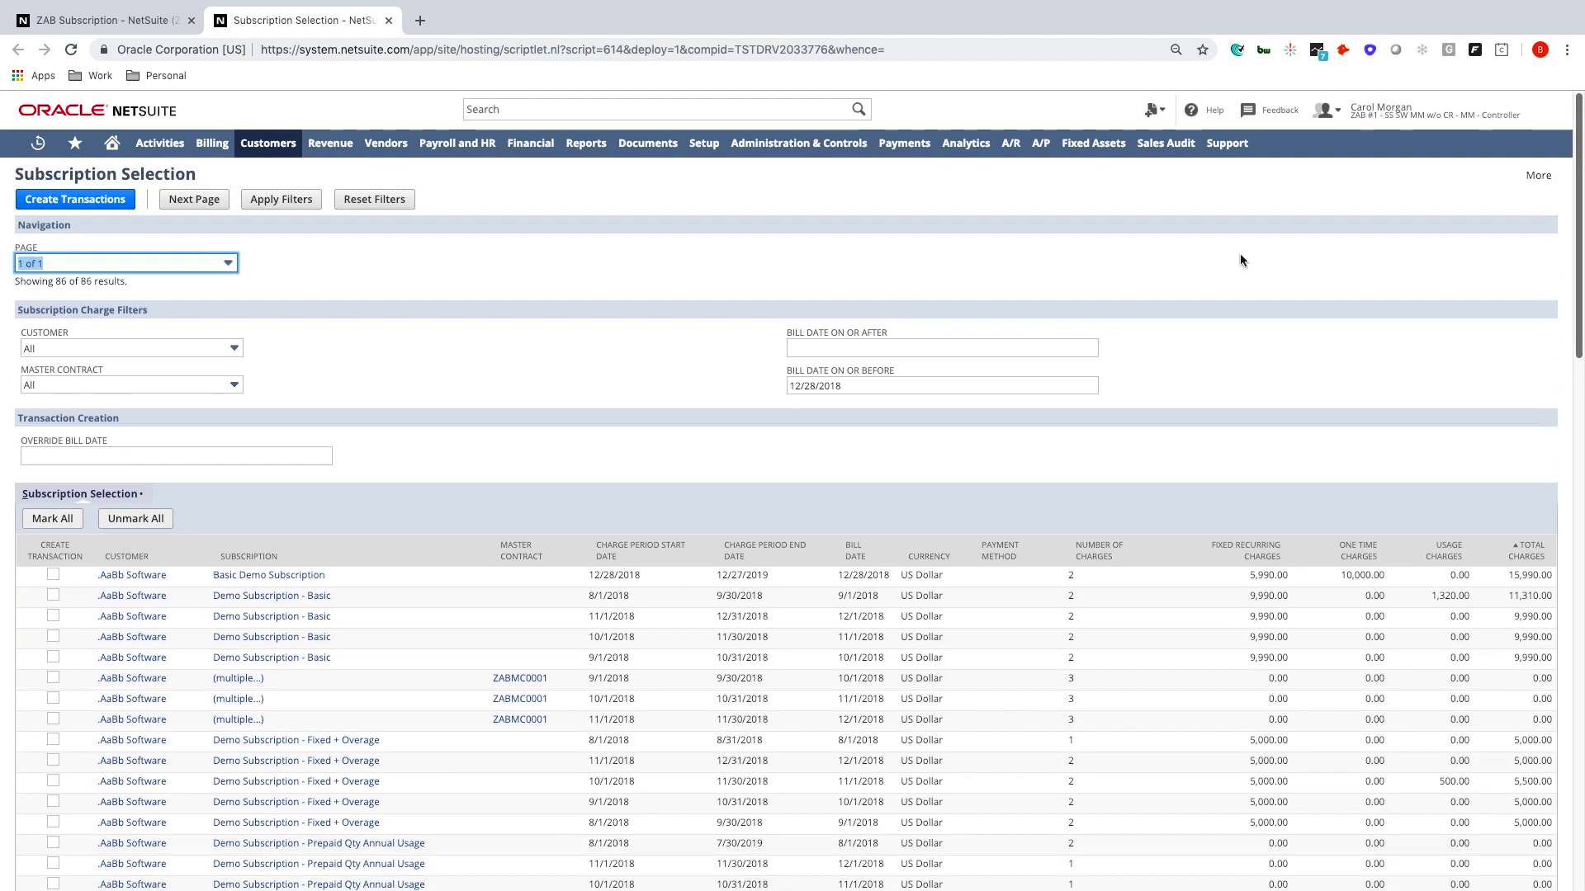
# Step: Mark all subscriptions for transaction creation, unmark them all, and review the recurring, one-time and total charges of Basic Demo Subscription
pyautogui.click(53, 518)
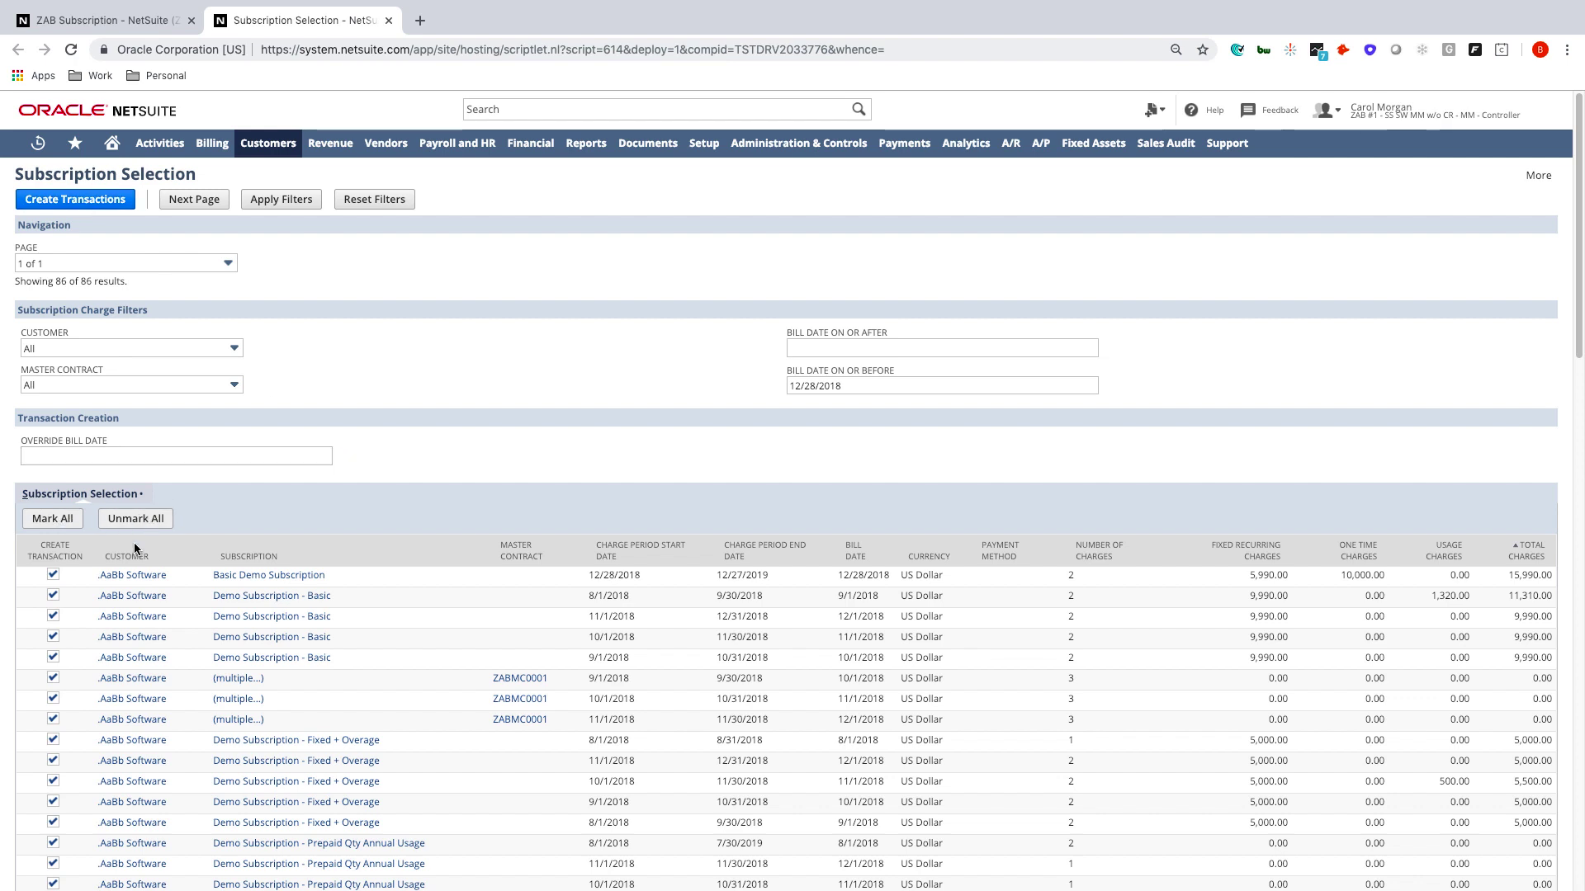
pyautogui.click(128, 519)
pyautogui.moveTo(1205, 530); pyautogui.dragTo(1397, 588)
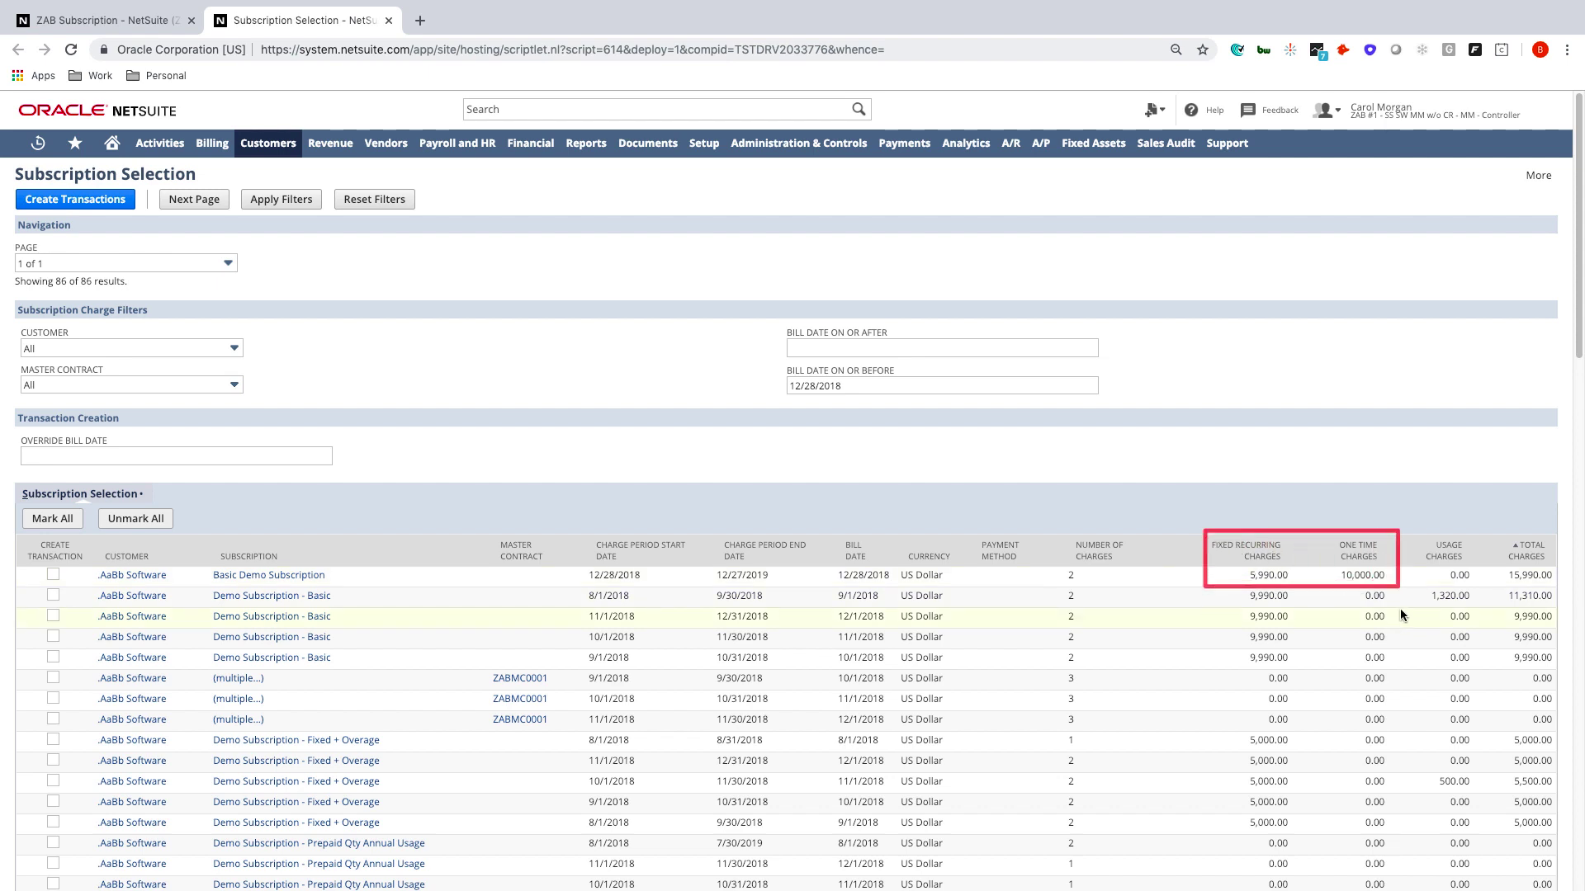
pyautogui.moveTo(1538, 559); pyautogui.dragTo(1560, 584)
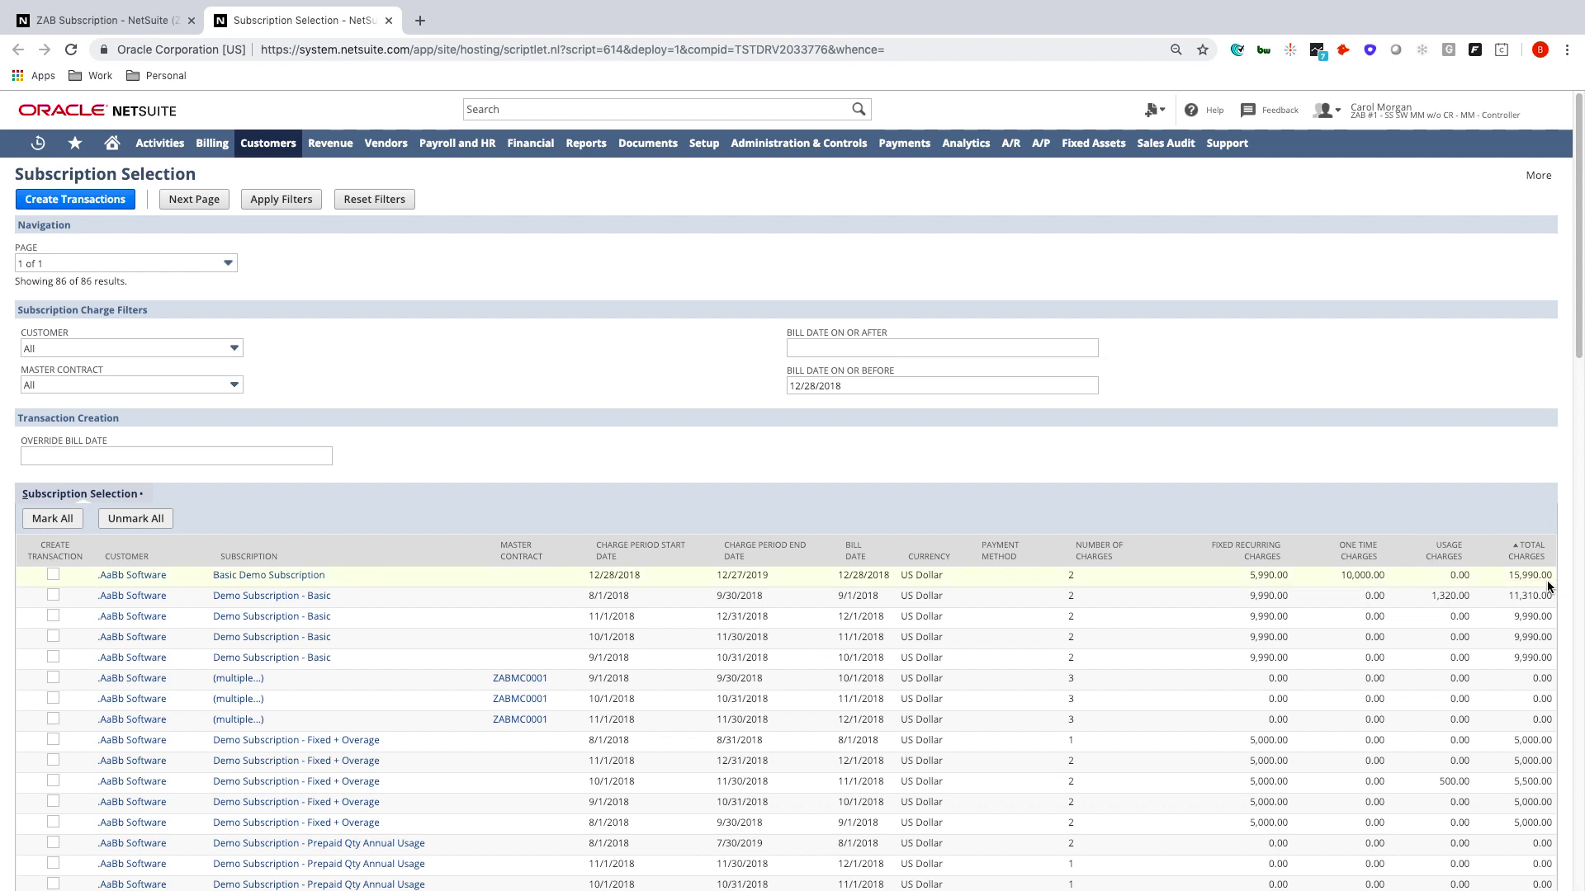
# Step: Select the Basic Demo Subscription charges billed 12/28/2018 and create their transaction
pyautogui.click(53, 574)
pyautogui.click(75, 199)
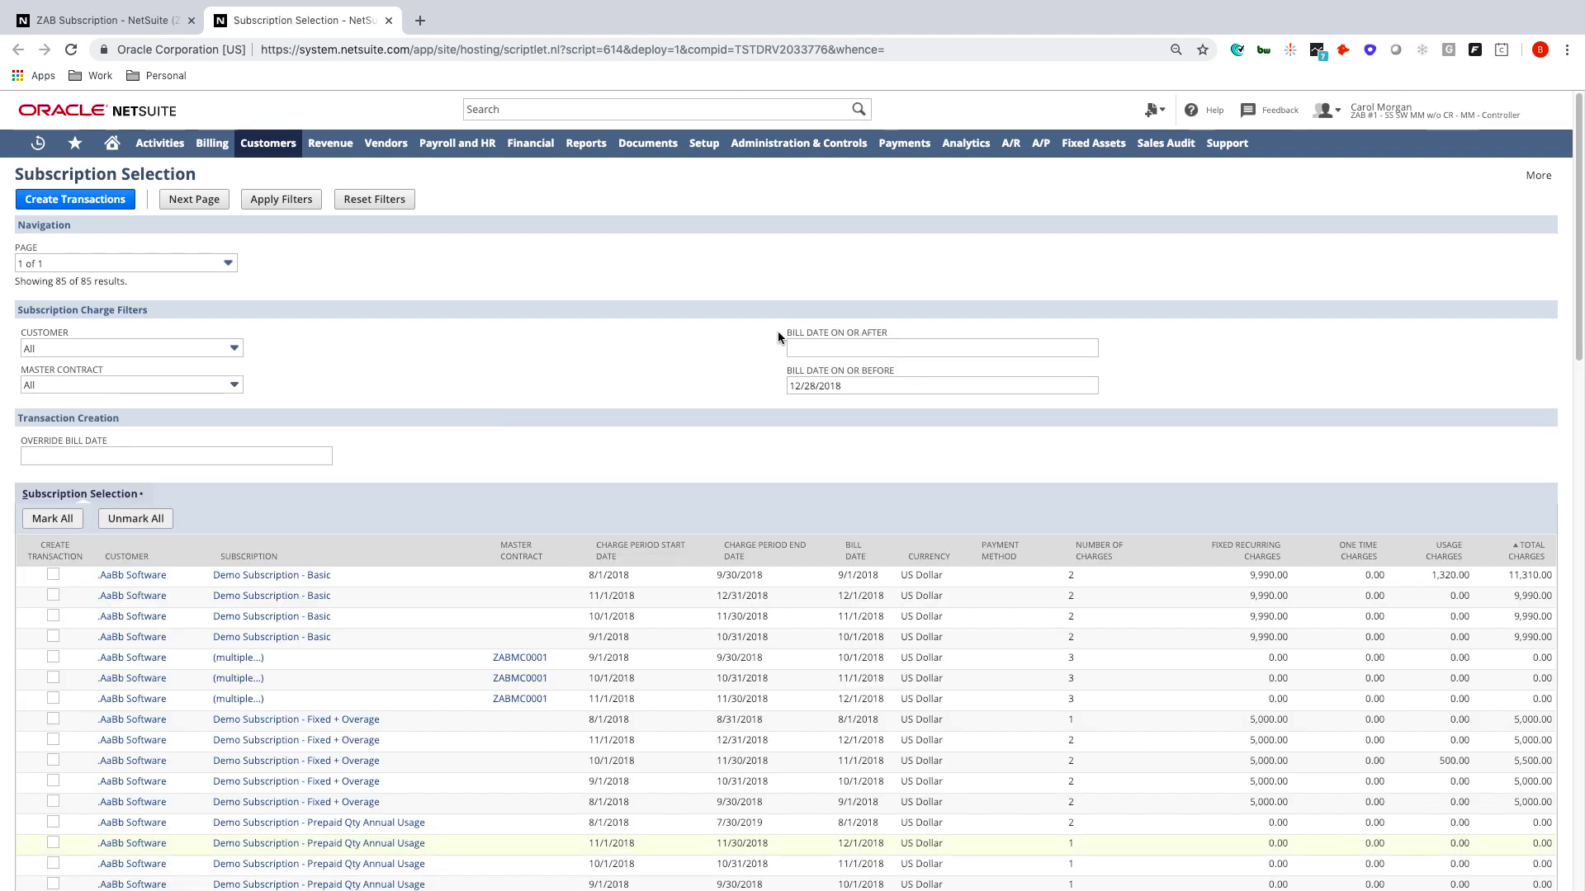
# Step: Return to the Basic Demo Subscription record and open the sales order linked to its first fixed monthly charge in a new browser tab
pyautogui.click(128, 33)
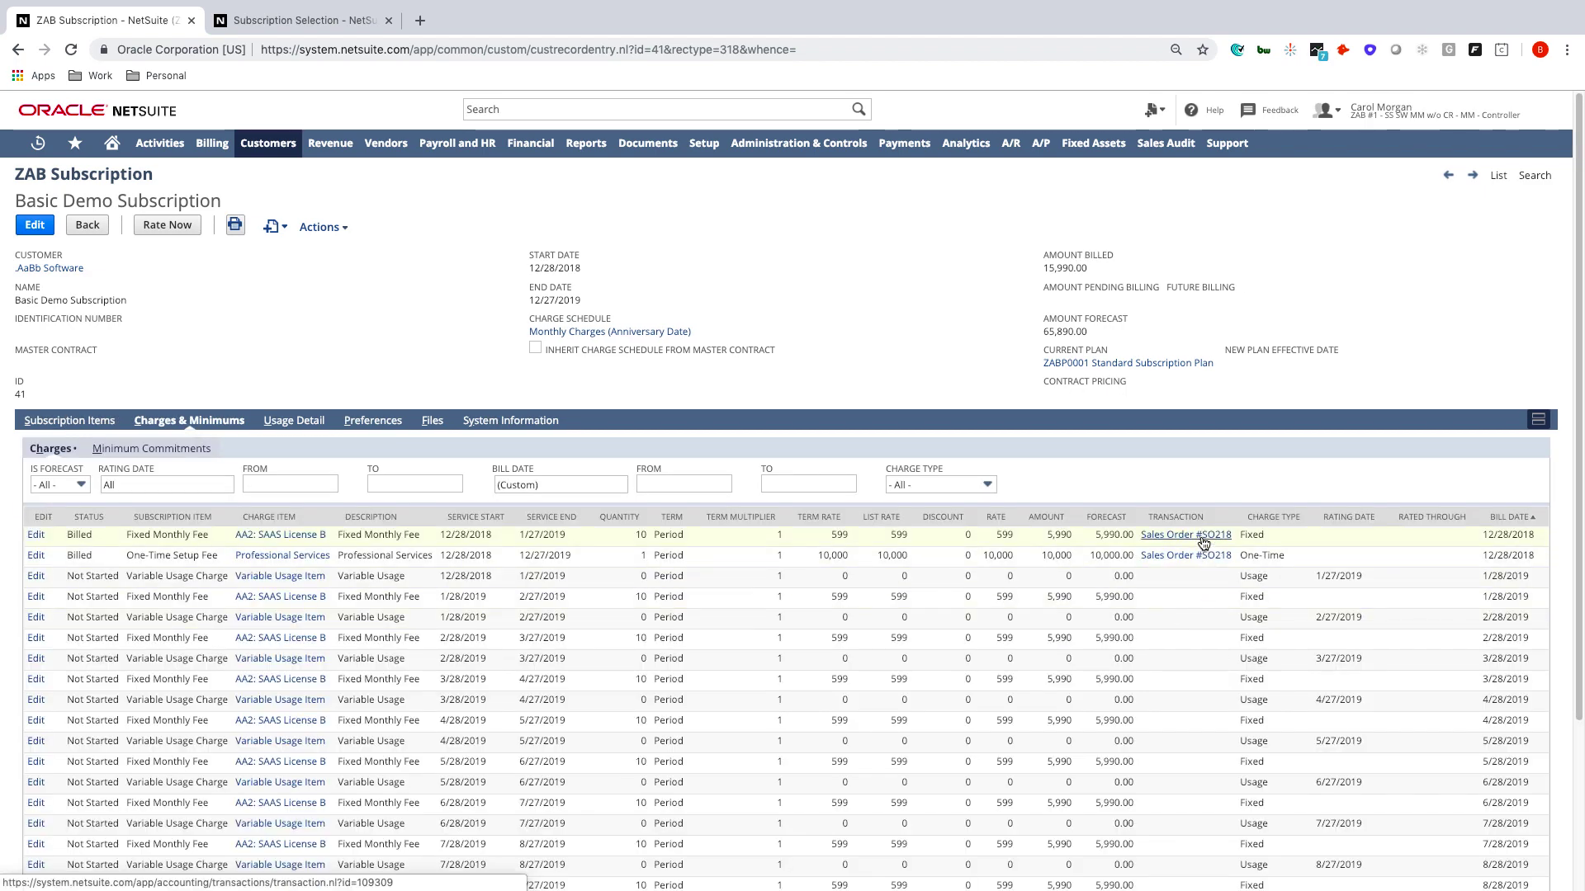
pyautogui.moveTo(1202, 538)
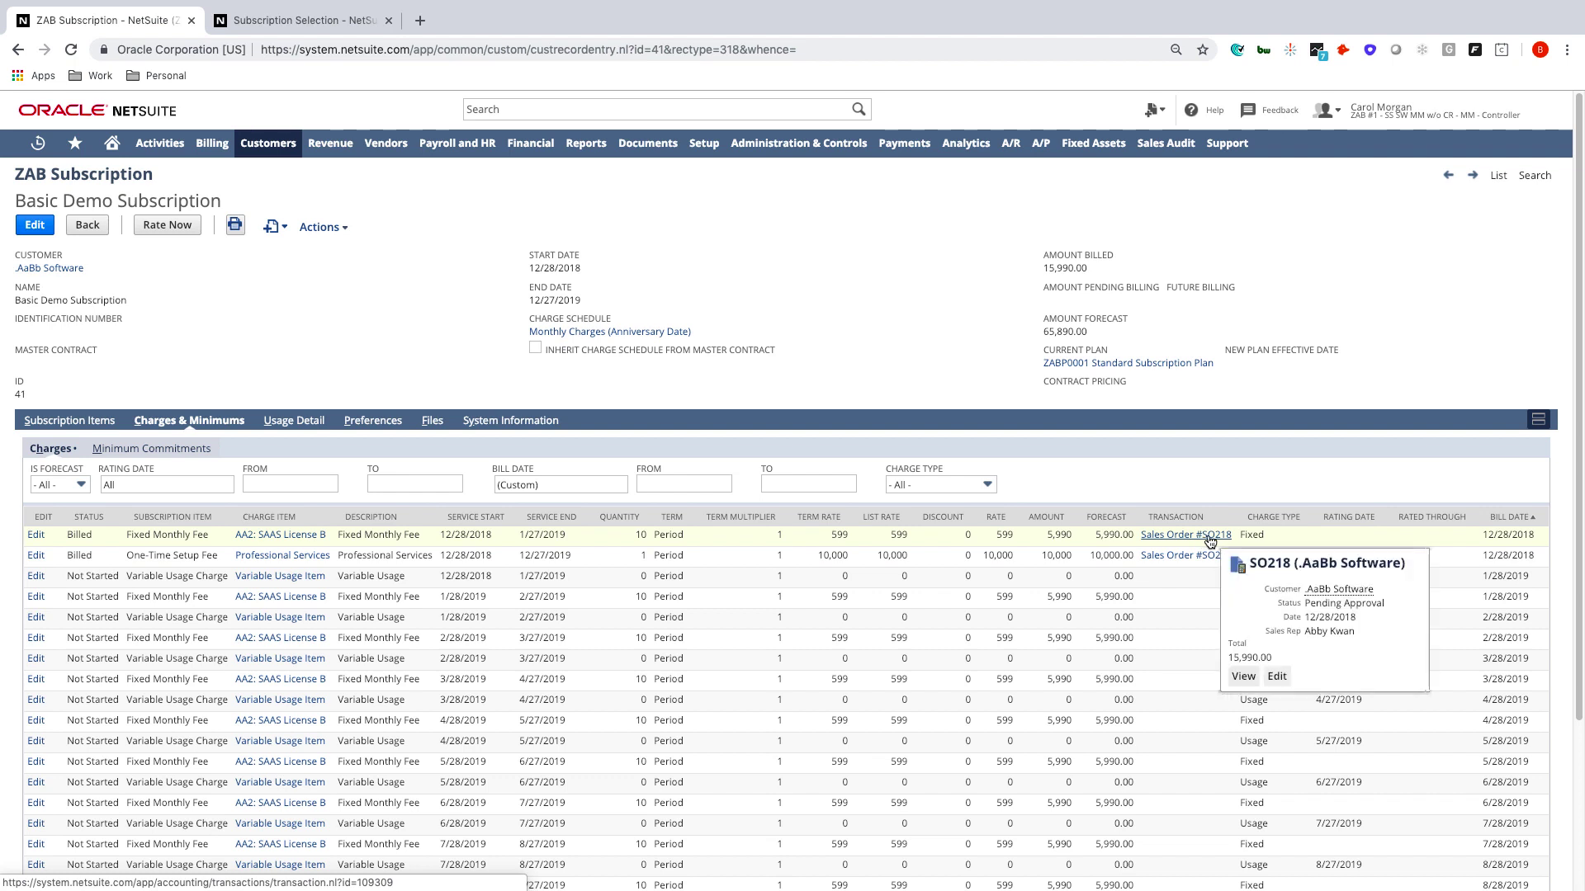
pyautogui.keyDown('super'); pyautogui.click(1209, 537); pyautogui.keyUp('super')
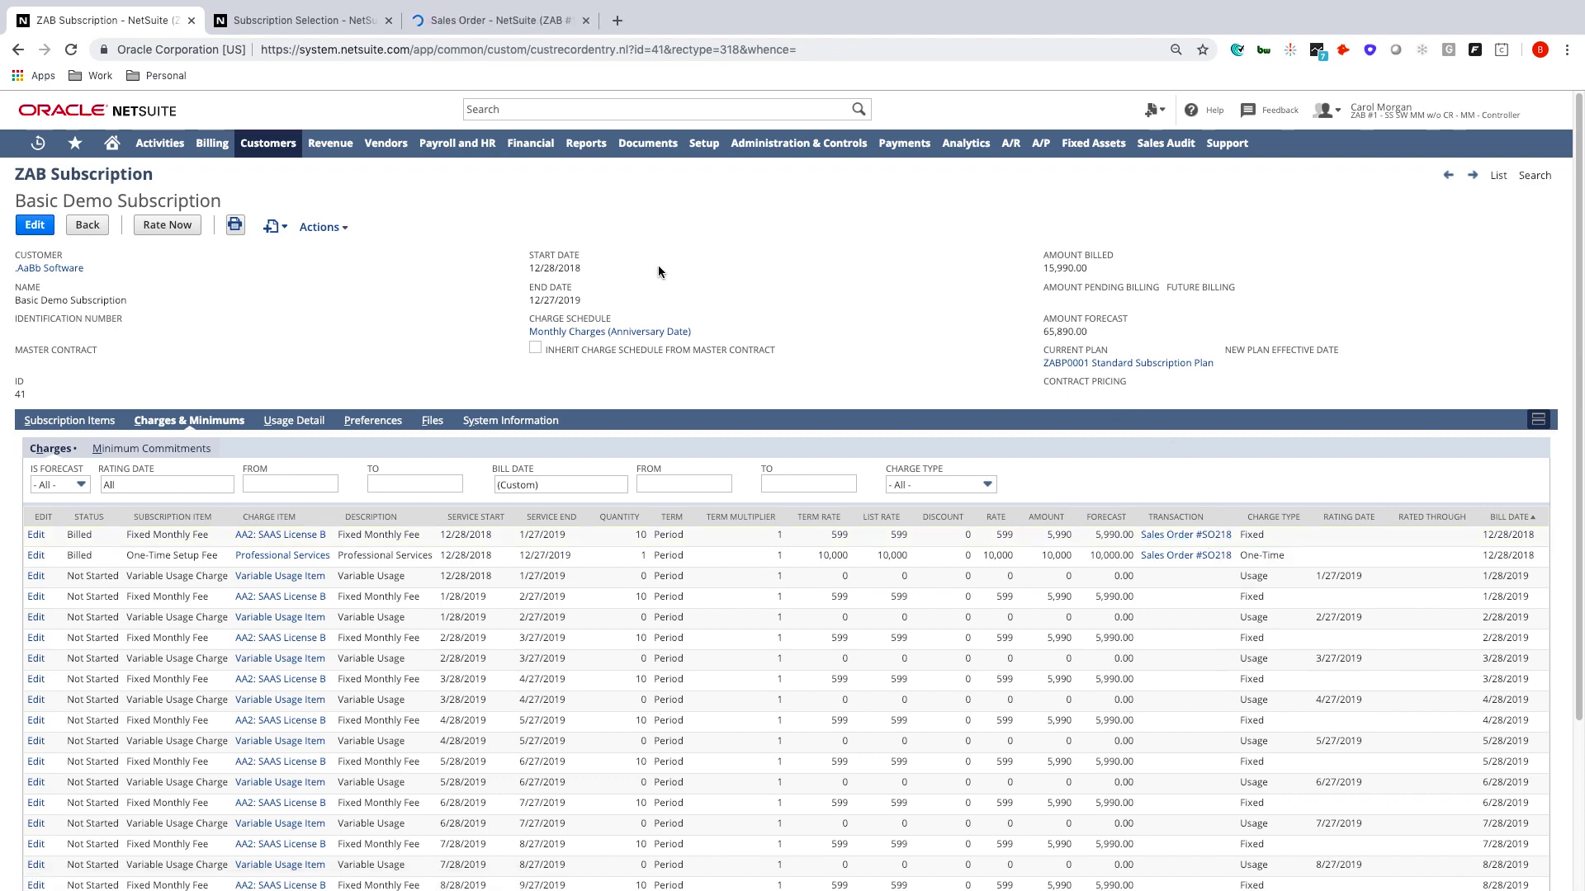
pyautogui.hotkey('ctrl', 'Tab')
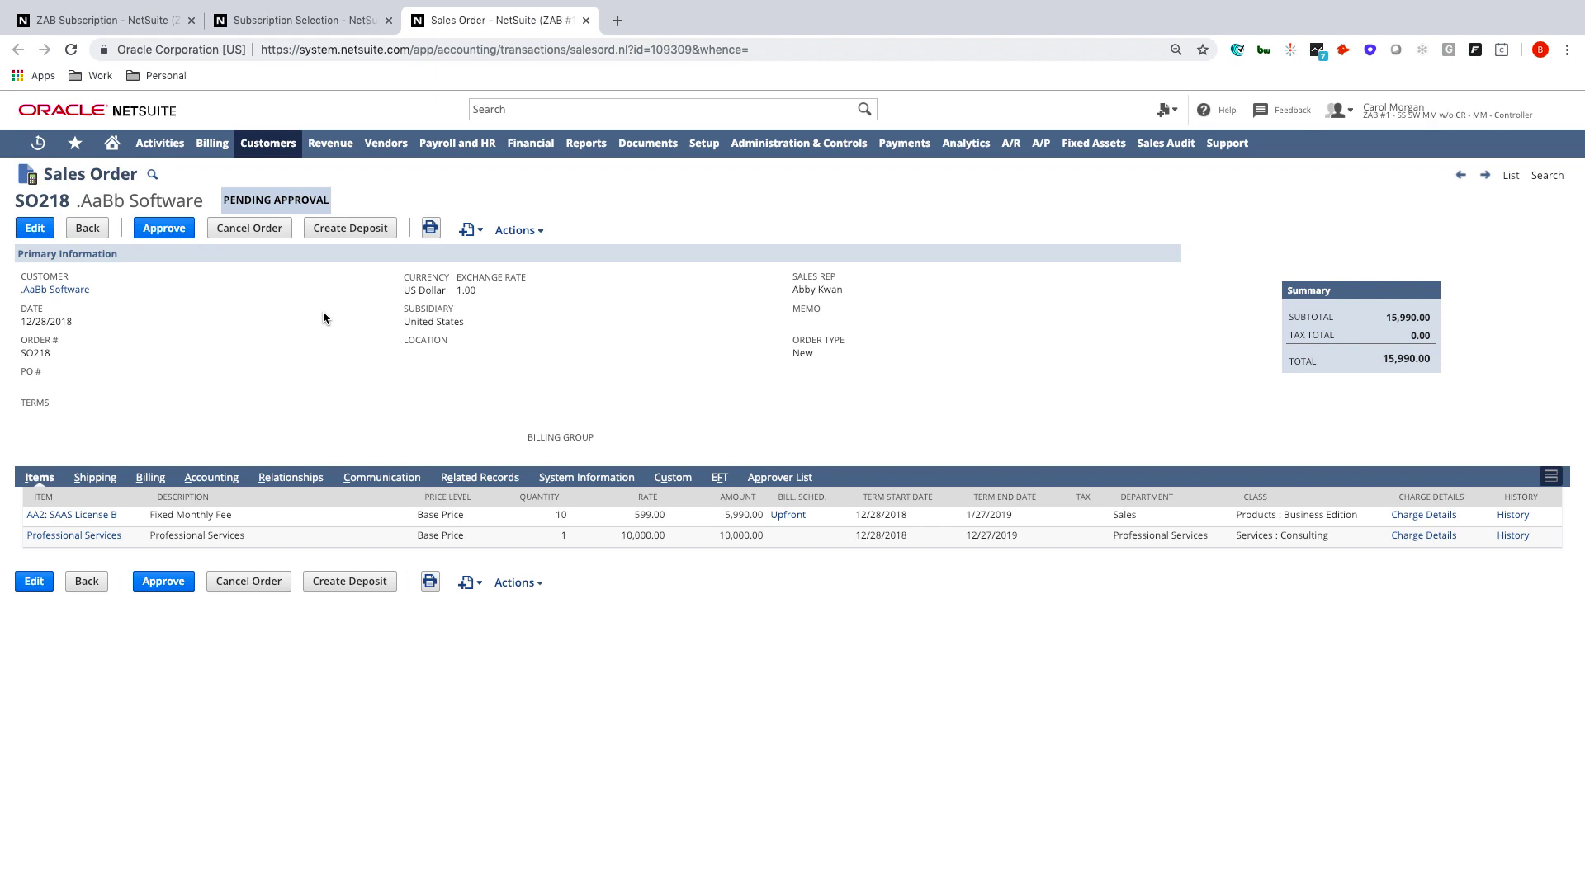
# Step: Approve the sales order and start generating its next bill
pyautogui.click(165, 228)
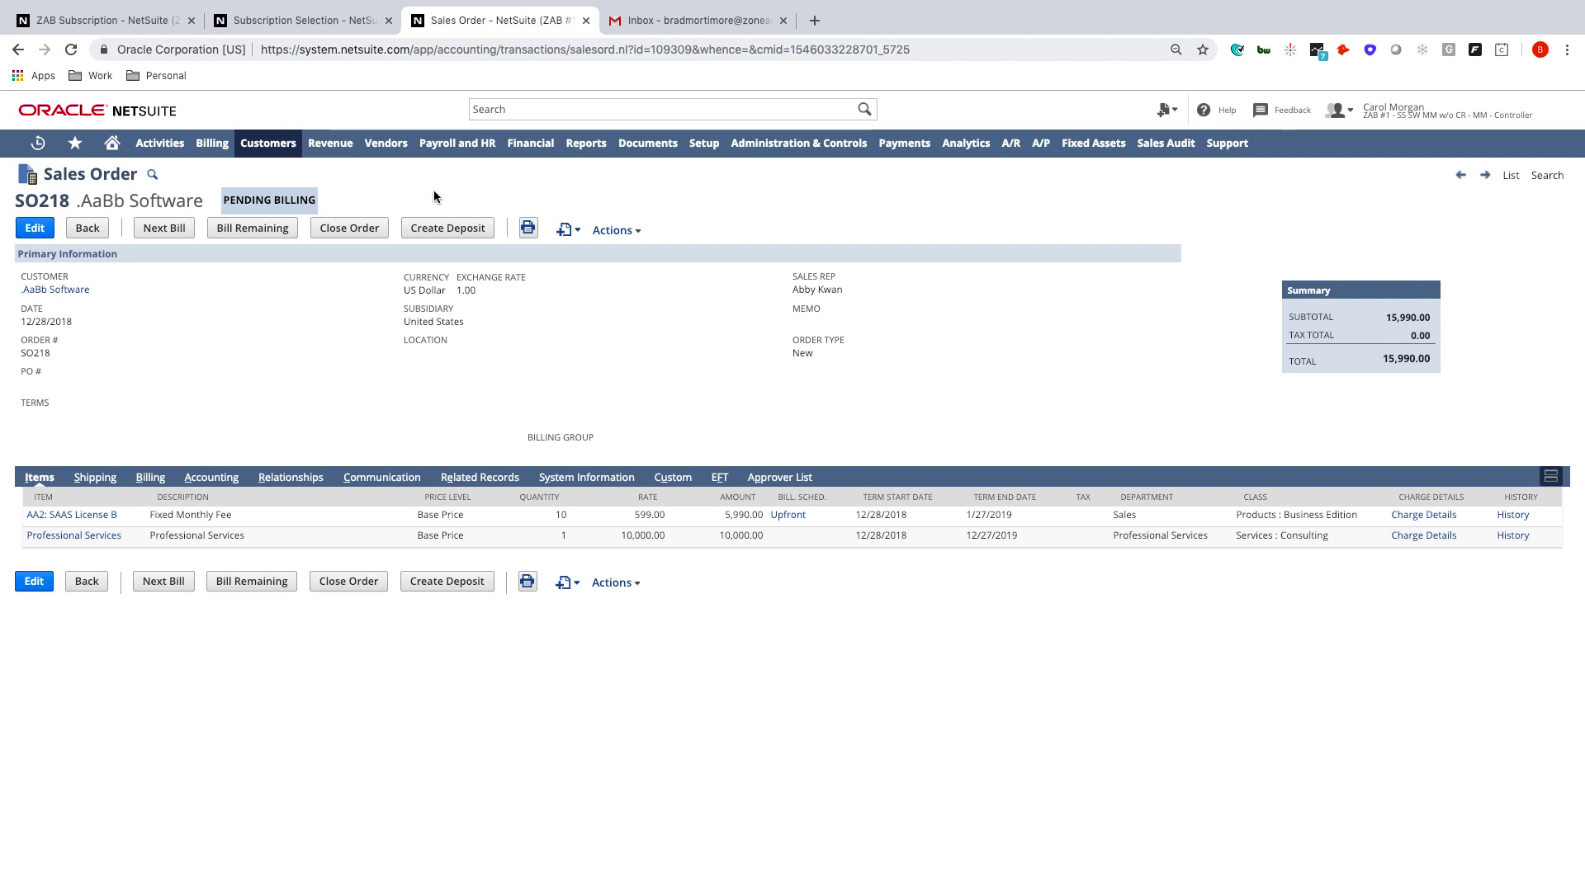
pyautogui.click(172, 232)
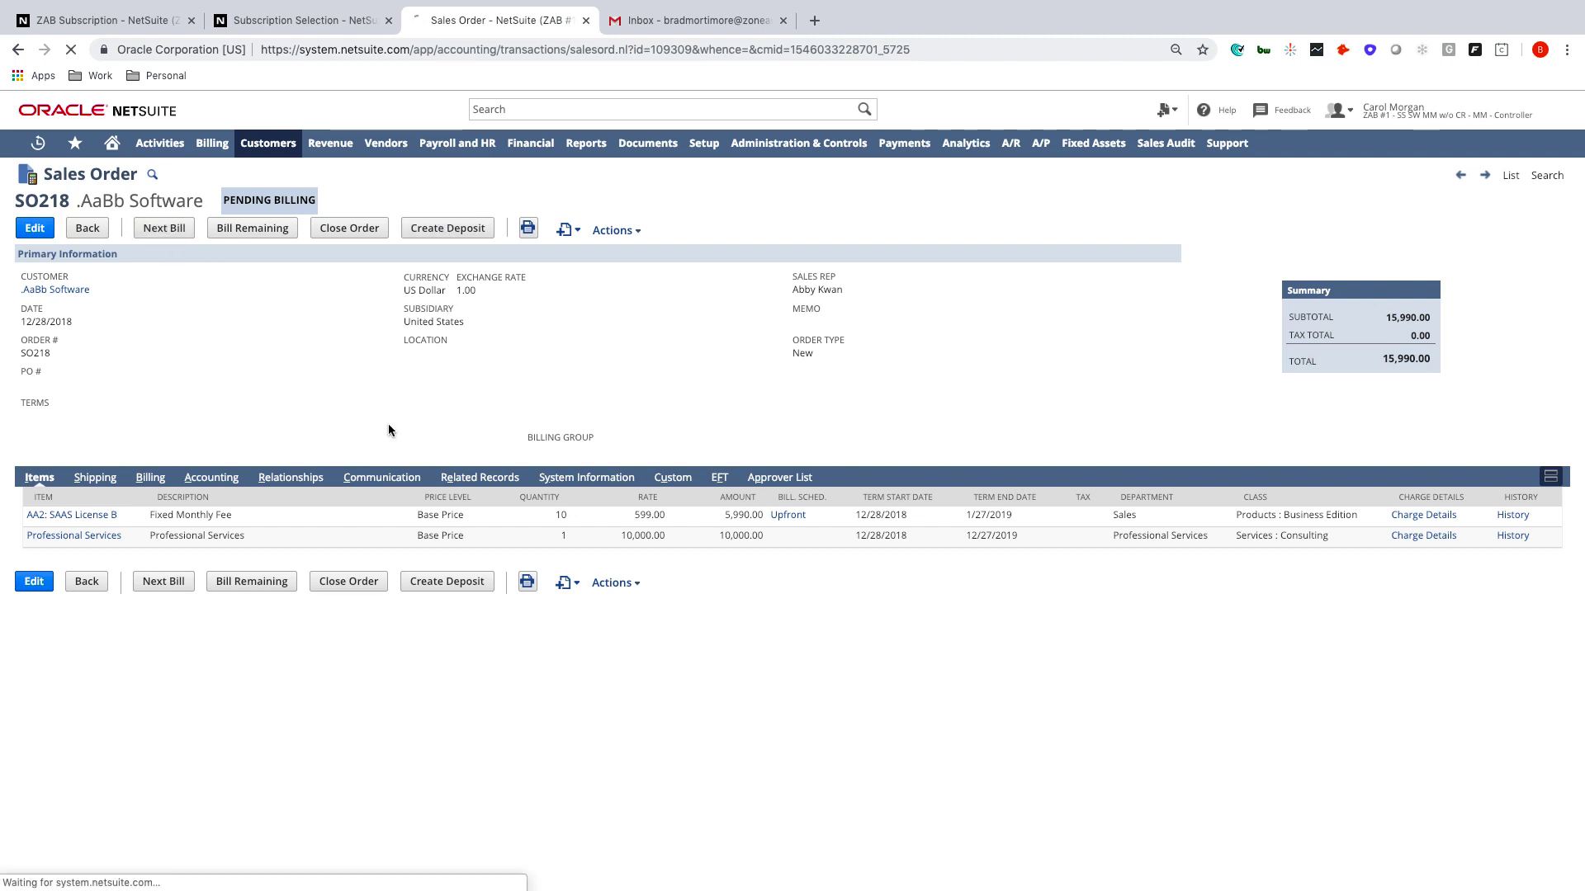